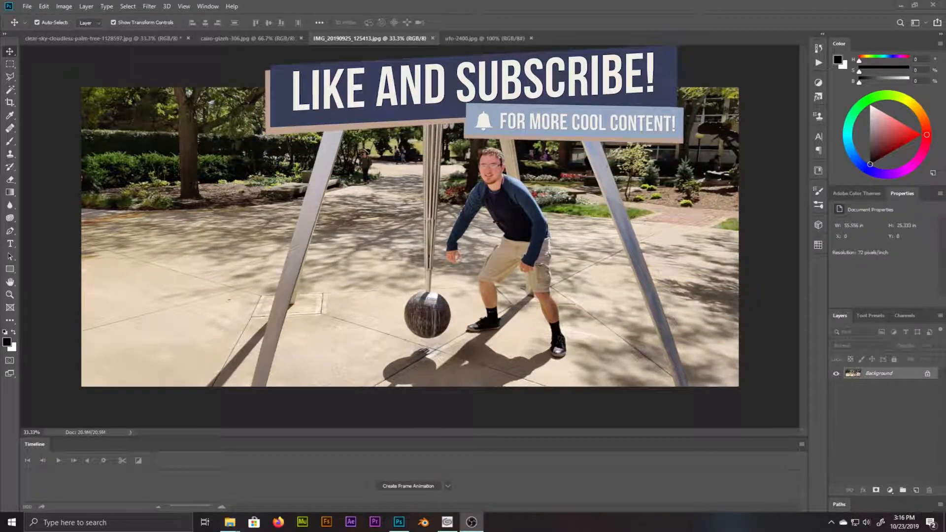
- Select a tight rectangular area around the crouching man with the marquee and cut it from the photo
click(10, 63)
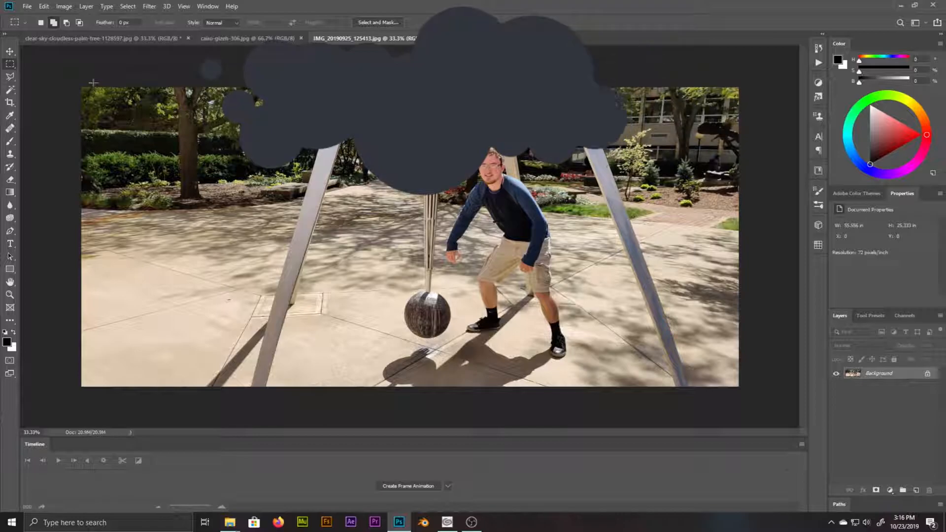
drag(425, 115, 592, 390)
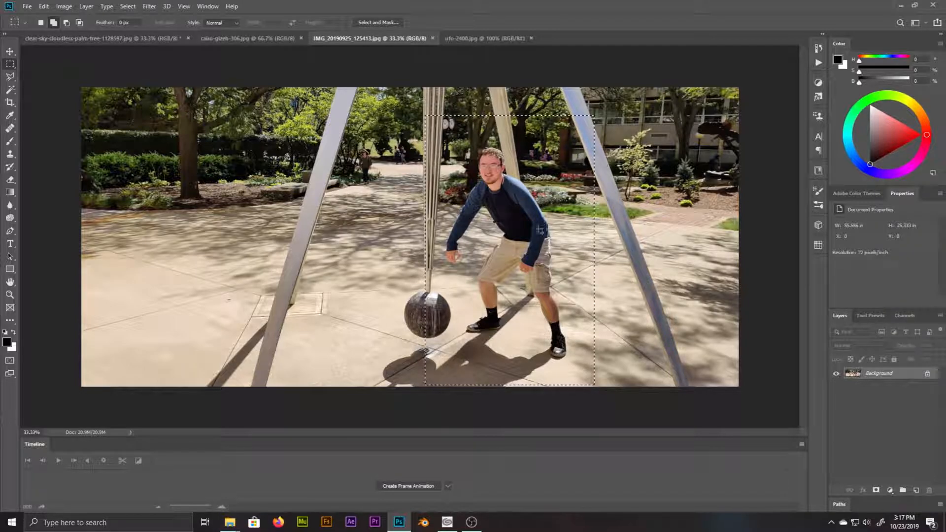
key(ctrl+d)
drag(442, 139, 570, 362)
key(ctrl+BackSpace)
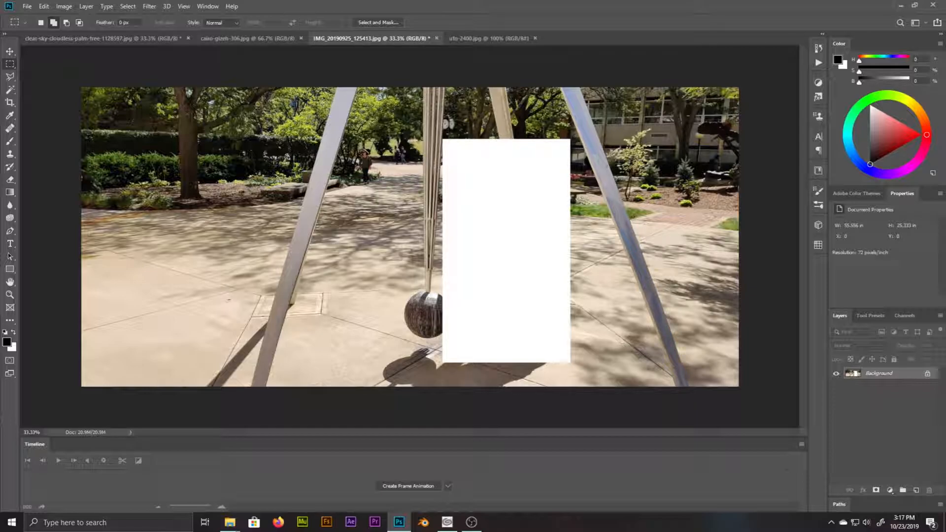
- Paste the cut-out of the man into the pyramid photo cairo-gizeh-306.jpg
click(250, 39)
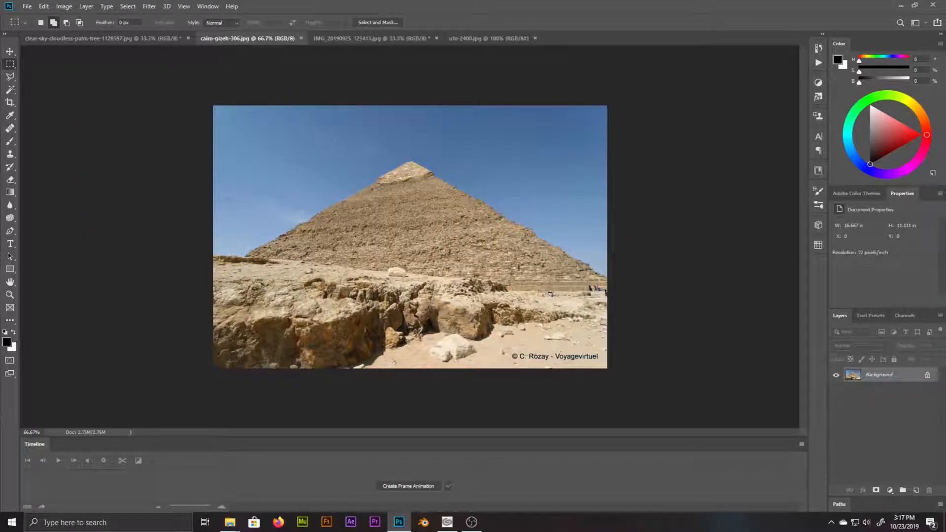
scroll(410, 237, up, 2)
scroll(409, 237, up, 1)
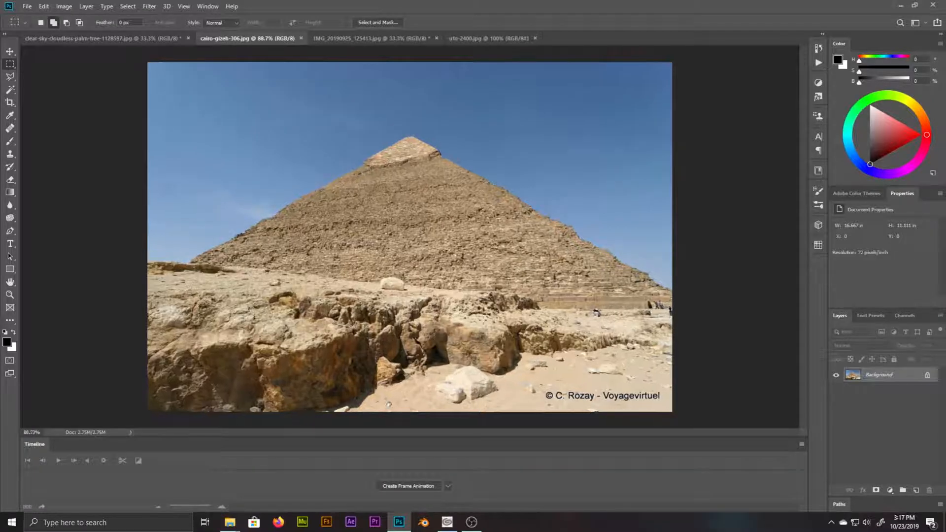
key(ctrl+v)
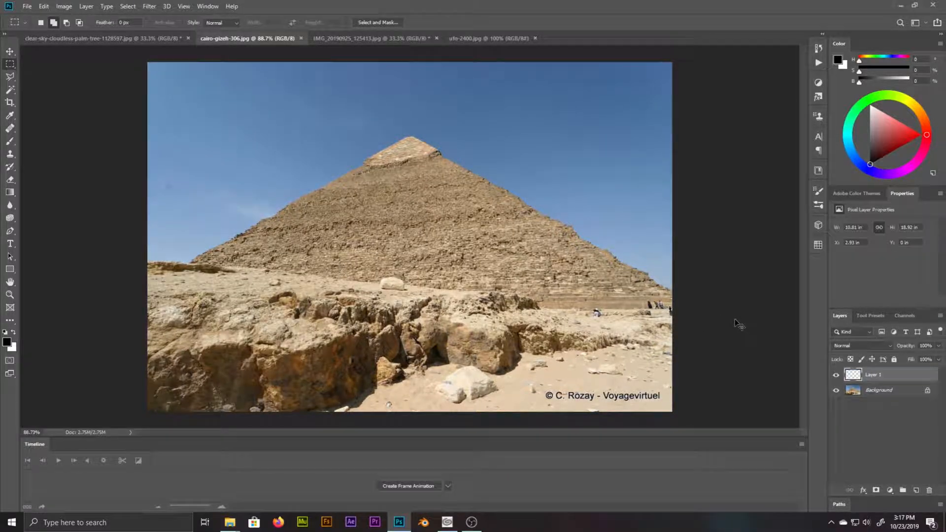
- Scale the pasted man down to 23.84% and place him on the sand in front of the pyramid
scroll(456, 279, down, 4)
key(ctrl+t)
drag(482, 166, 471, 152)
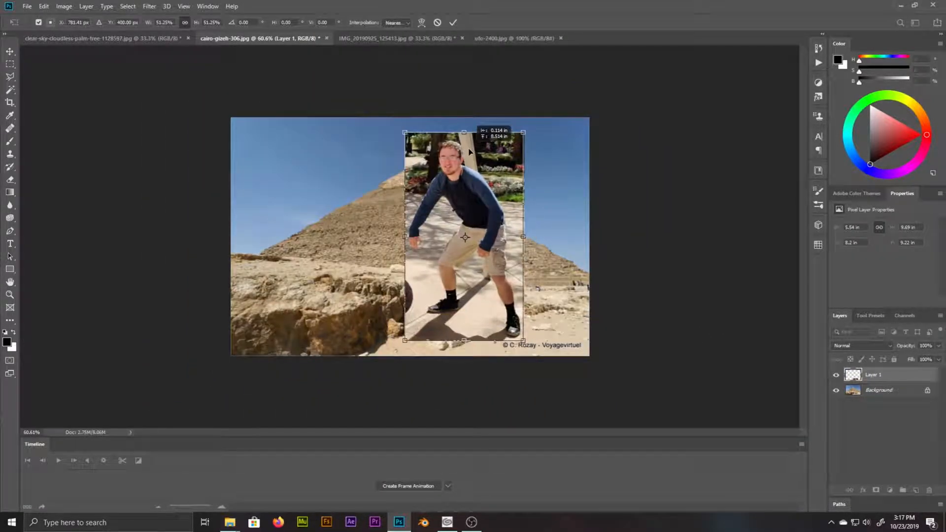
scroll(581, 232, up, 2)
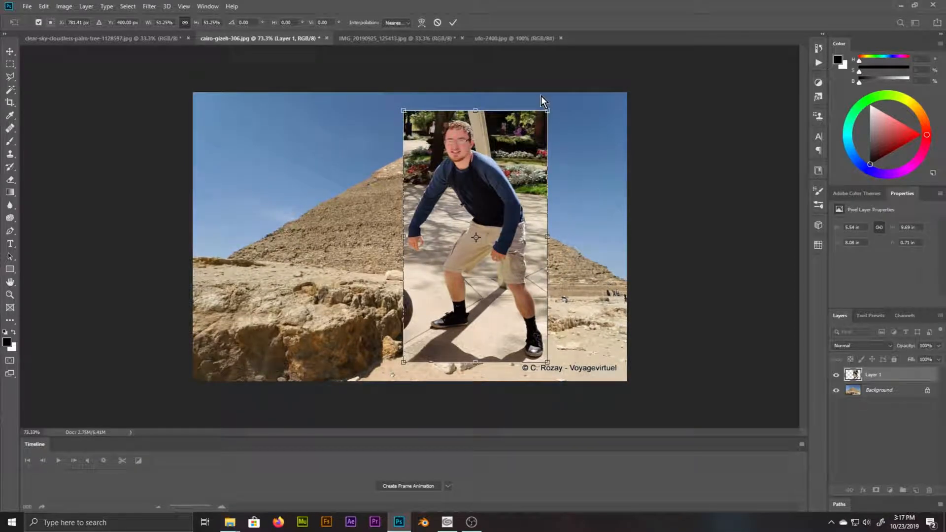
drag(547, 111, 533, 274)
scroll(808, 236, up, 2)
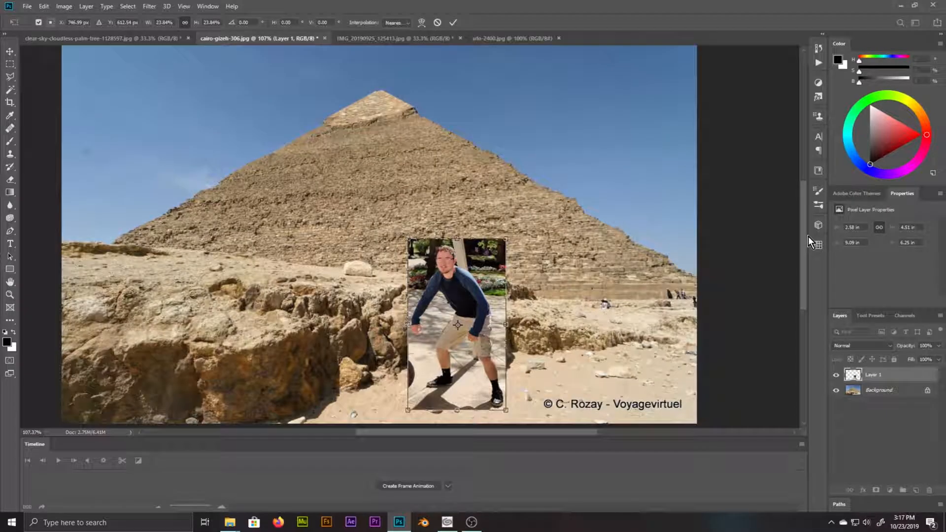
scroll(805, 246, down, 1)
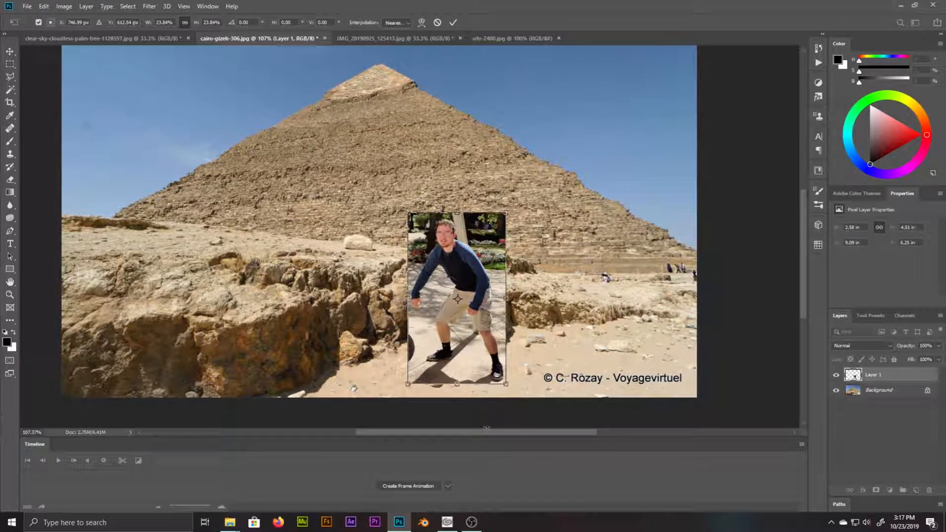
drag(485, 435, 477, 435)
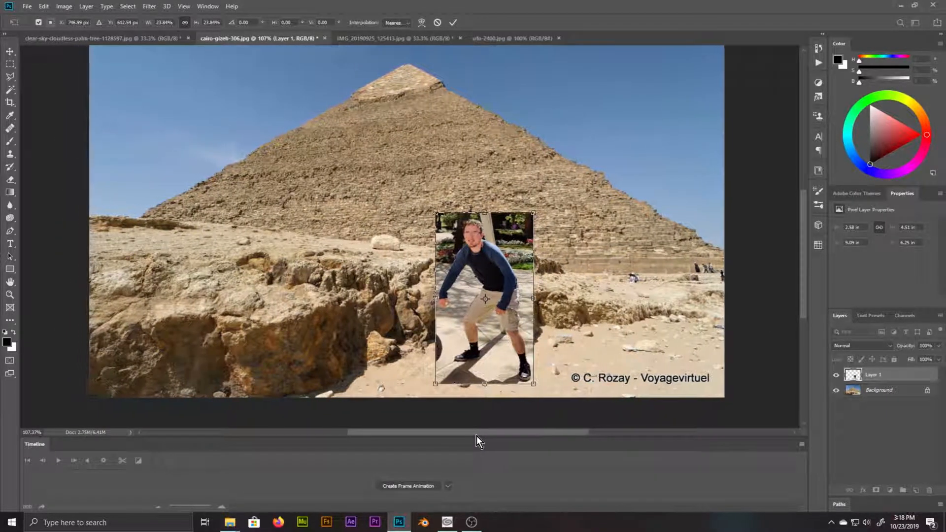
click(455, 23)
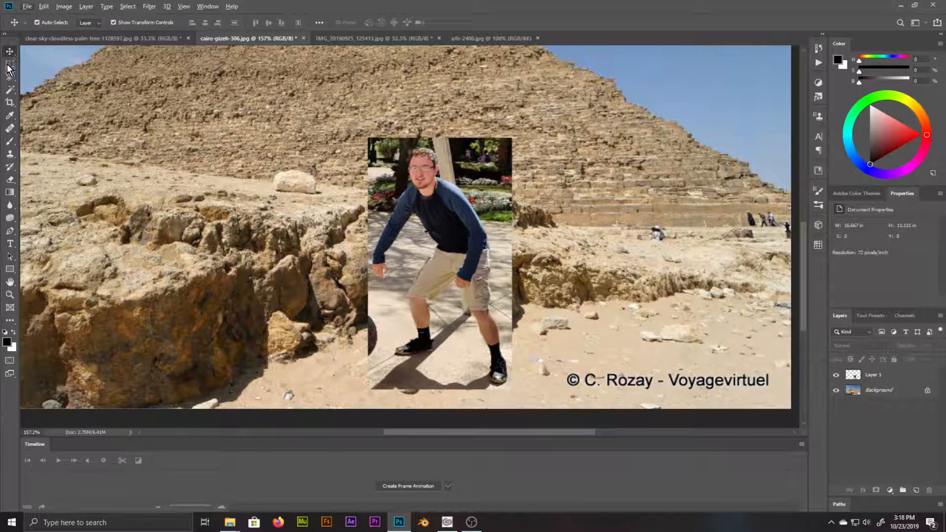
- Try to erase the background around the man on Layer 1 with a 150 px eraser brush
click(9, 64)
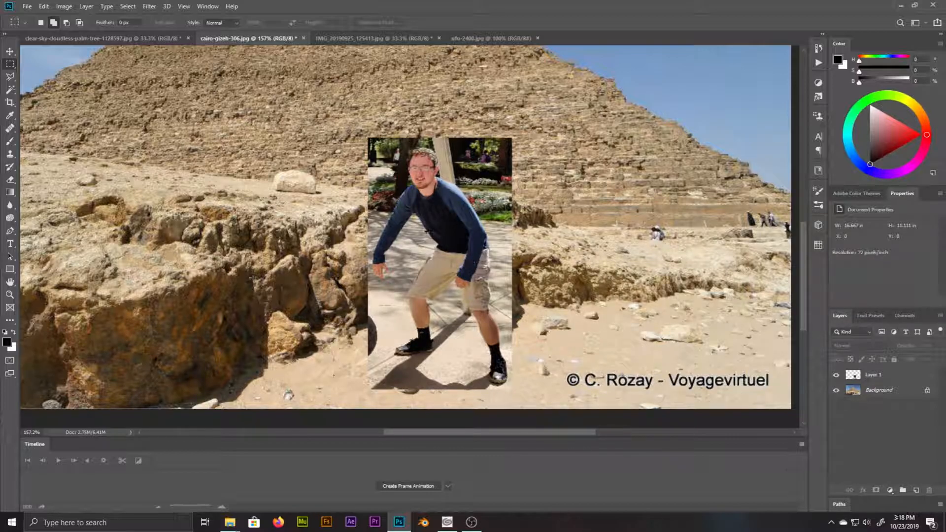
click(856, 377)
key(e)
key(bracketright)
key(bracketright)
key(bracketright)
key(bracketright)
key(bracketright)
key(bracketright)
key(bracketright)
key(bracketright)
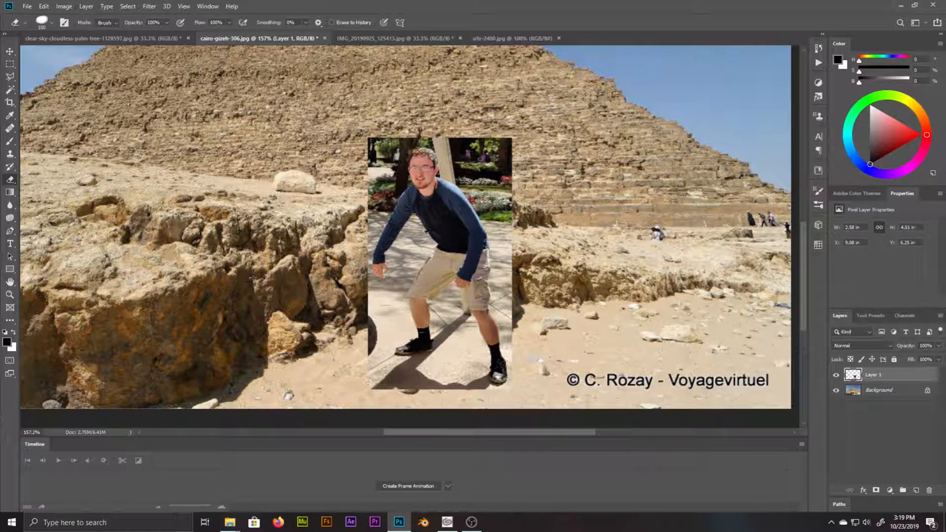
mouse_move(344, 145)
mouse_down()
mouse_move(359, 134)
mouse_move(510, 158)
mouse_move(512, 345)
mouse_move(410, 395)
mouse_move(346, 178)
mouse_up()
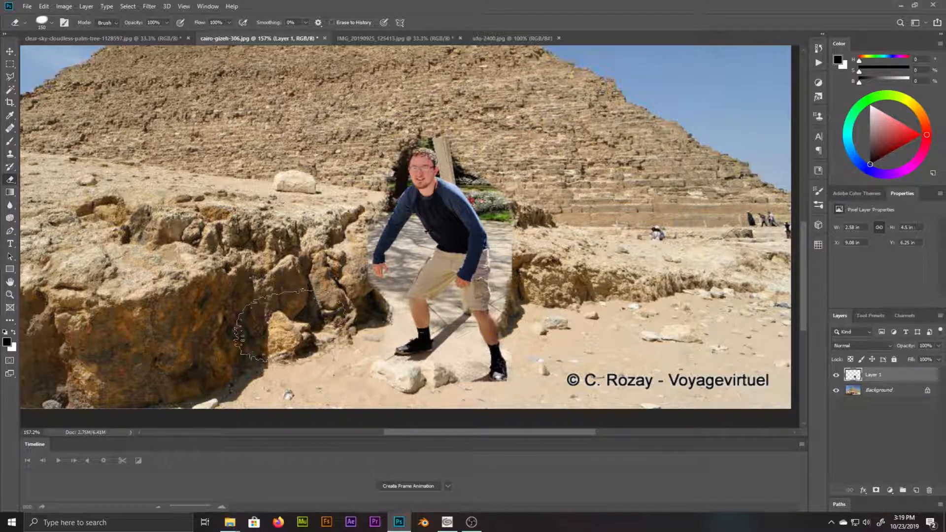
key(ctrl+z)
click(10, 64)
drag(374, 115, 377, 117)
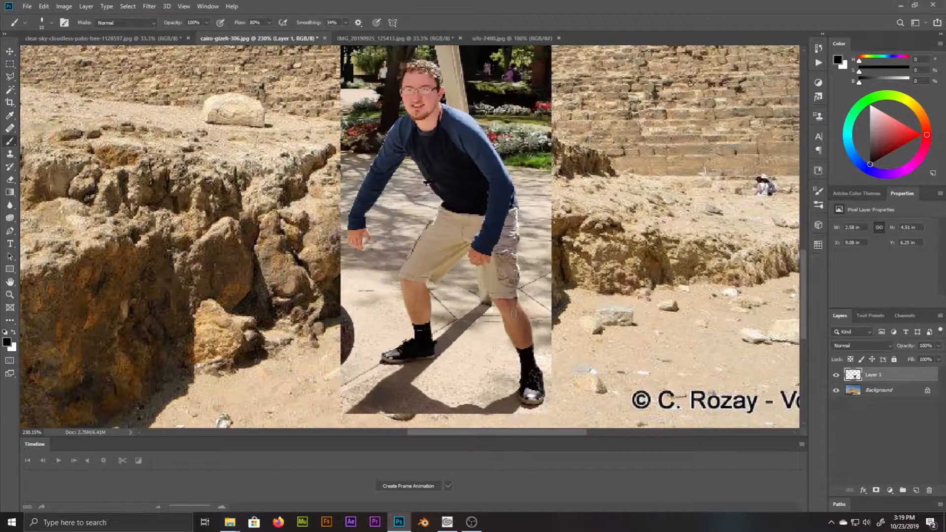
scroll(514, 313, down, 2)
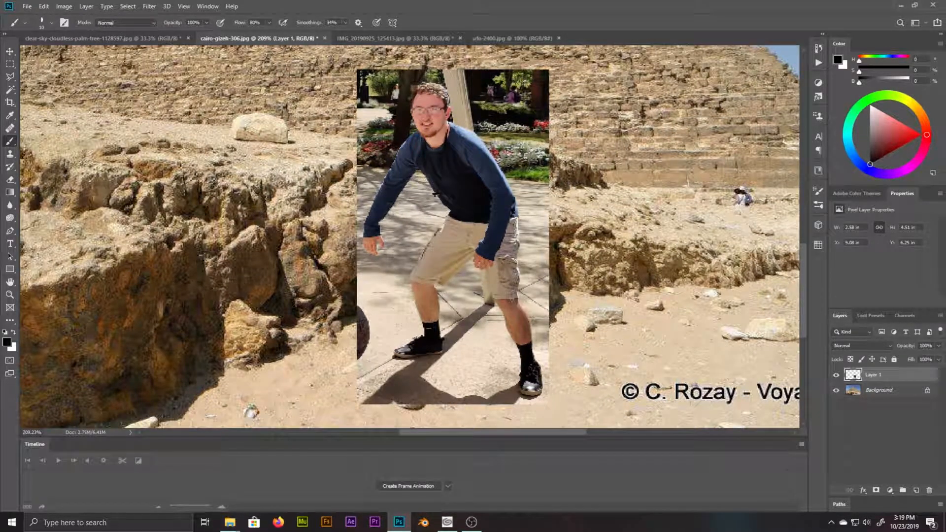
- Draw a loose freehand Lasso selection around the man on Layer 1, delete everything outside it and deselect
click(10, 77)
click(39, 79)
scroll(458, 128, up, 4)
mouse_move(332, 247)
mouse_down()
mouse_move(394, 131)
mouse_move(394, 99)
mouse_move(414, 63)
mouse_move(471, 82)
mouse_move(469, 123)
mouse_move(536, 200)
mouse_move(547, 321)
mouse_move(445, 358)
mouse_move(448, 416)
mouse_move(369, 416)
mouse_move(368, 393)
mouse_move(398, 371)
mouse_move(389, 315)
mouse_move(397, 282)
mouse_move(392, 302)
mouse_move(429, 232)
mouse_move(413, 195)
mouse_move(379, 275)
mouse_up()
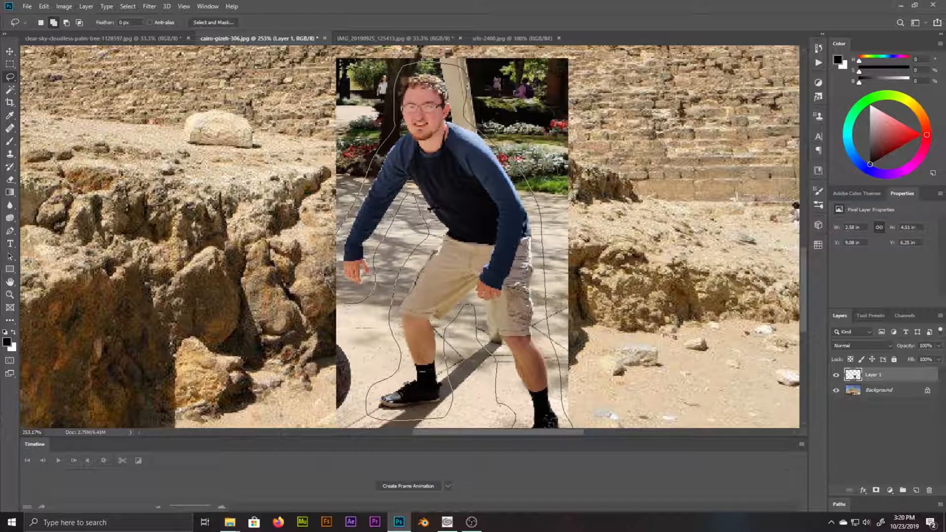
drag(333, 255, 334, 248)
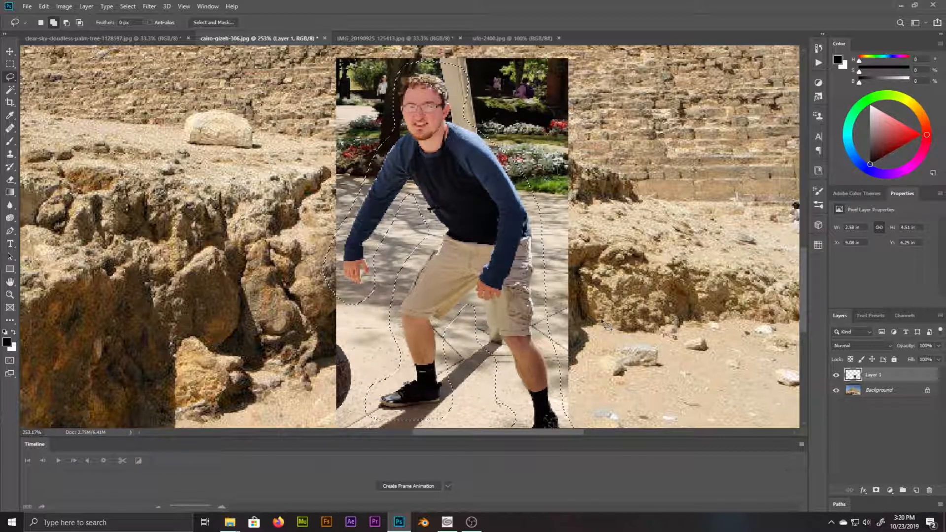
scroll(544, 253, down, 3)
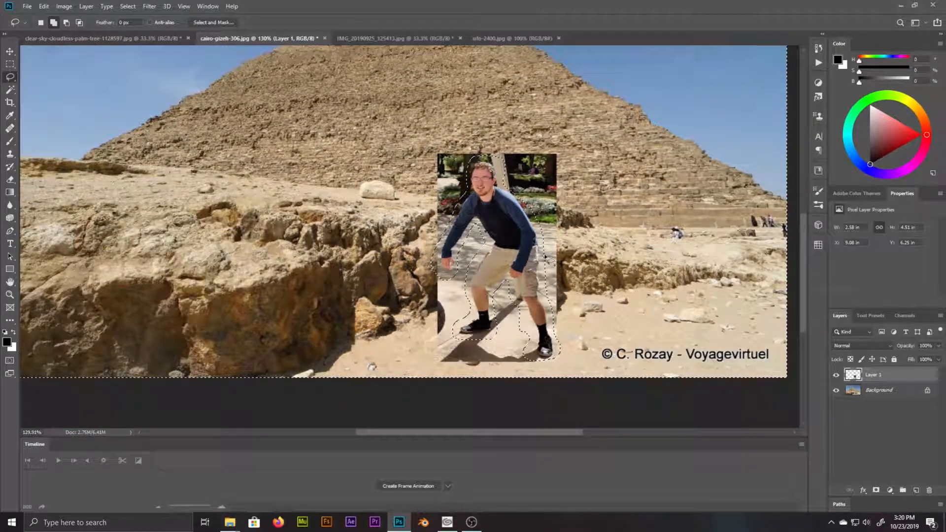
scroll(577, 265, up, 2)
scroll(578, 267, up, 1)
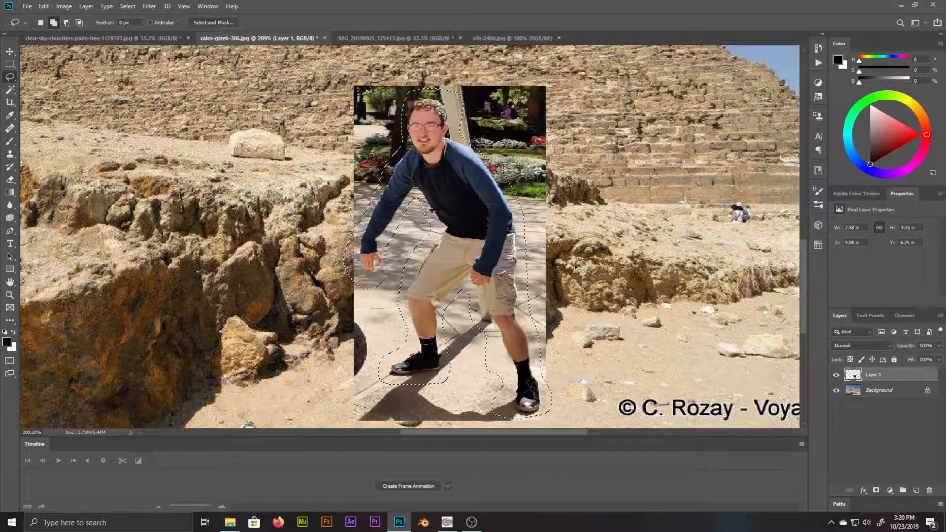
key(ctrl+shift+i)
key(Delete)
scroll(577, 267, up, 1)
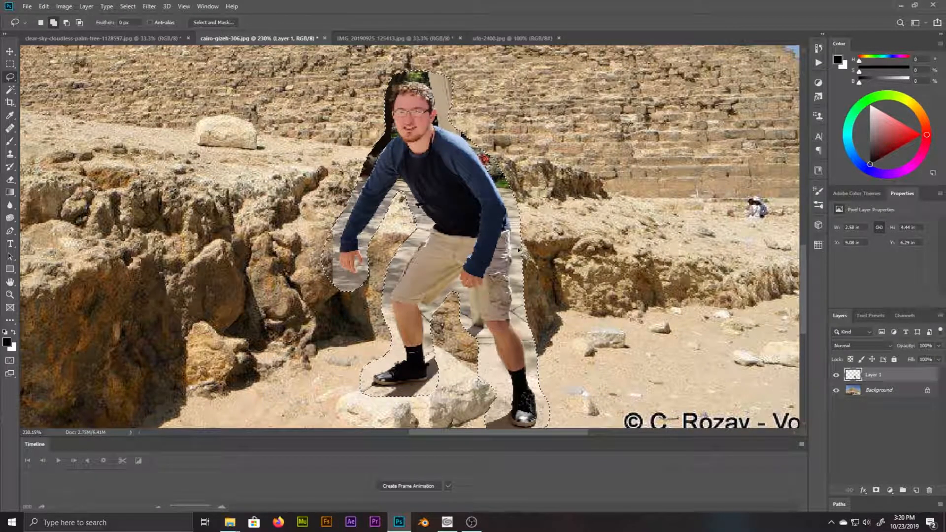
key(ctrl+d)
- Erase the leftover pavement along the outer edge of the man's forward leg and around his shoe with a 15 px eraser
key(e)
scroll(499, 253, up, 6)
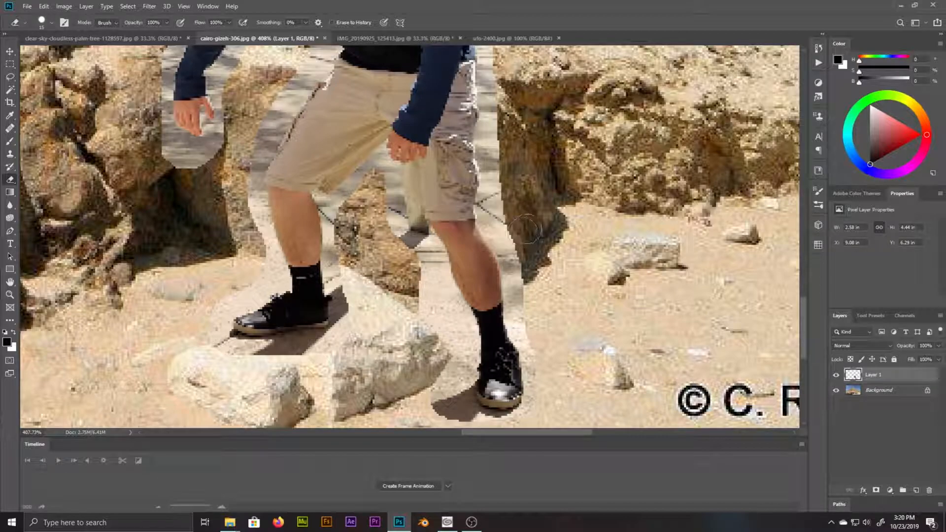
scroll(526, 228, up, 4)
mouse_move(481, 244)
mouse_down()
mouse_move(441, 158)
mouse_move(461, 81)
mouse_up()
scroll(461, 81, down, 2)
mouse_move(460, 231)
mouse_down()
mouse_move(487, 186)
mouse_move(517, 262)
mouse_move(507, 315)
mouse_up()
scroll(533, 214, down, 5)
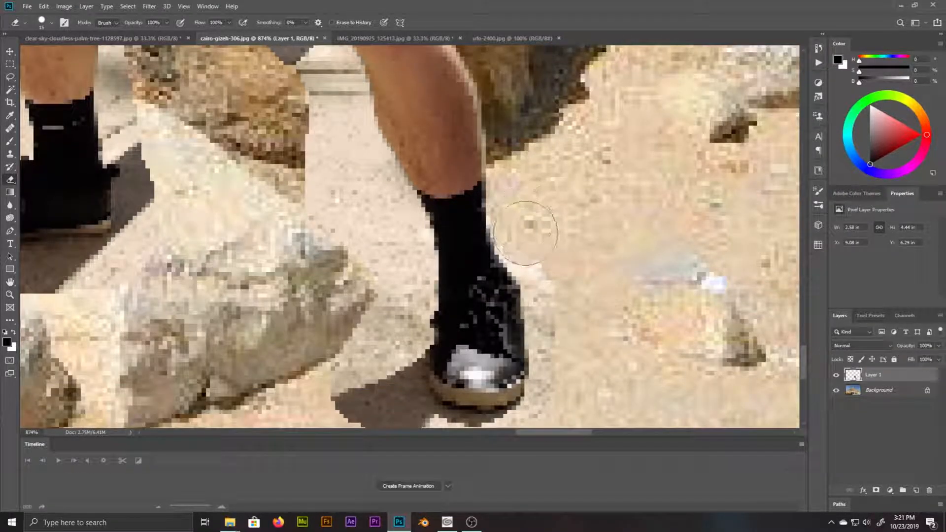
drag(555, 274, 570, 359)
scroll(570, 359, down, 4)
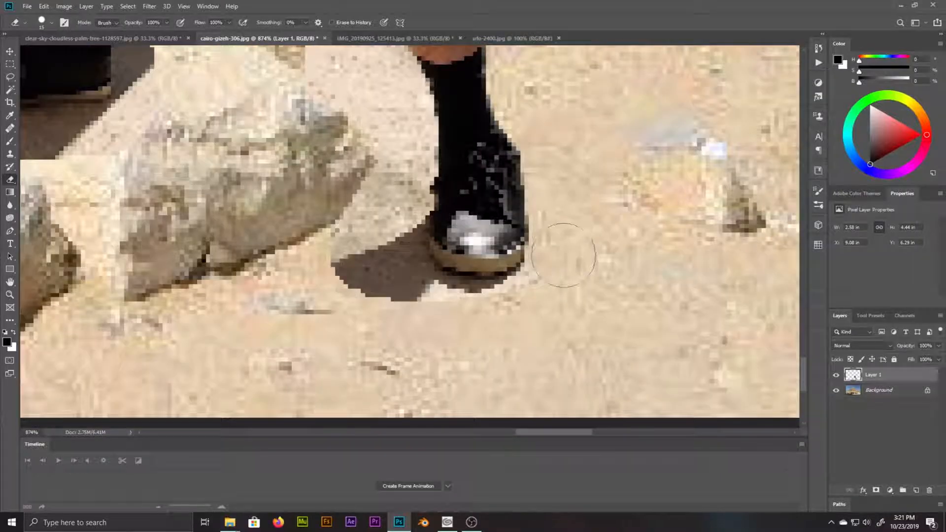
mouse_move(524, 312)
mouse_down()
mouse_move(428, 330)
mouse_move(470, 314)
mouse_move(369, 304)
mouse_move(351, 282)
mouse_move(350, 257)
mouse_move(394, 305)
mouse_move(386, 261)
mouse_move(436, 311)
mouse_move(476, 320)
mouse_move(434, 305)
mouse_up()
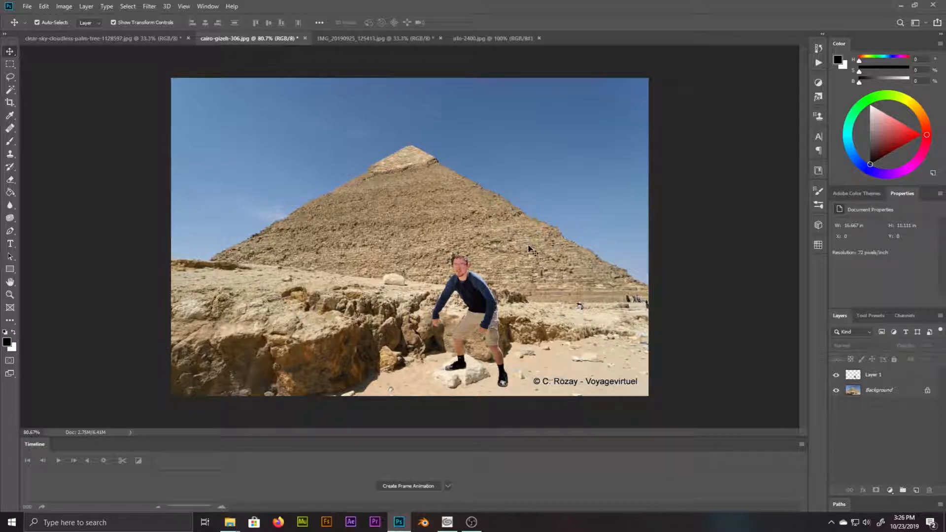
- Lasso loosely around the man on Layer 2 and clear the background outside the selection
scroll(530, 249, up, 2)
scroll(476, 235, up, 3)
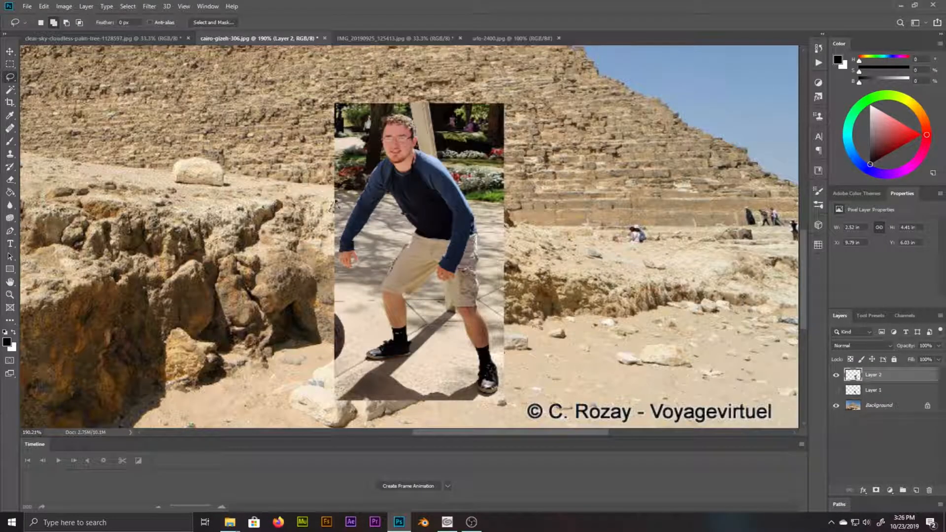
mouse_move(334, 203)
mouse_down()
mouse_move(488, 227)
mouse_move(524, 432)
mouse_move(462, 417)
mouse_move(446, 319)
mouse_up()
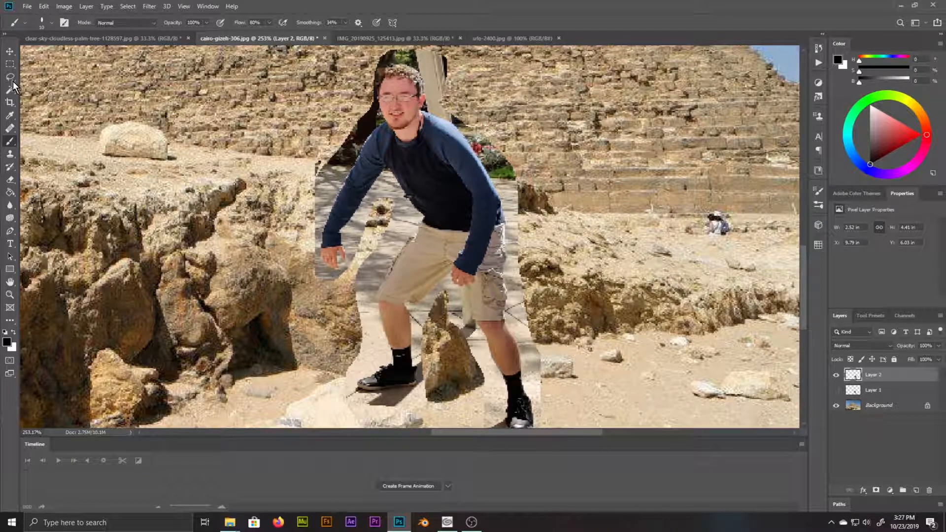
- Trace the man's outline on Layer 2 with the Polygonal Lasso, delete the remaining background around him and deselect
click(9, 79)
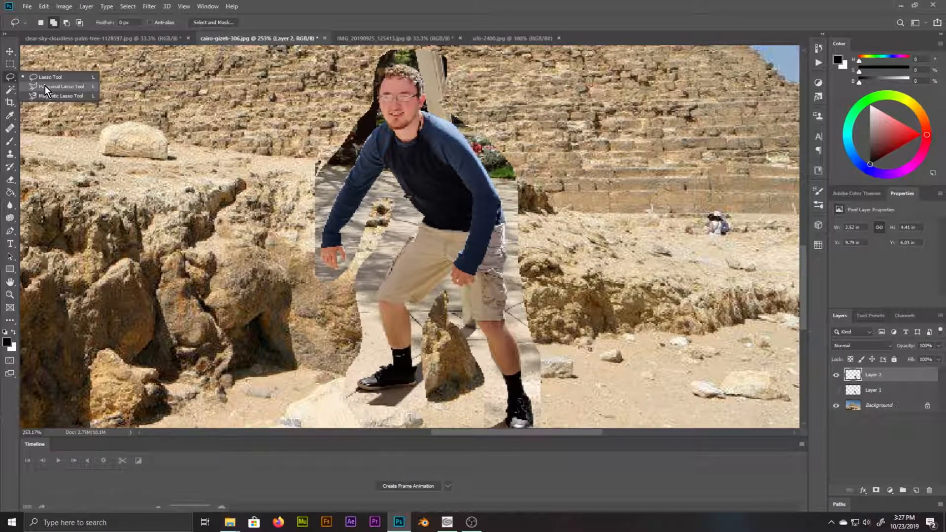
click(65, 89)
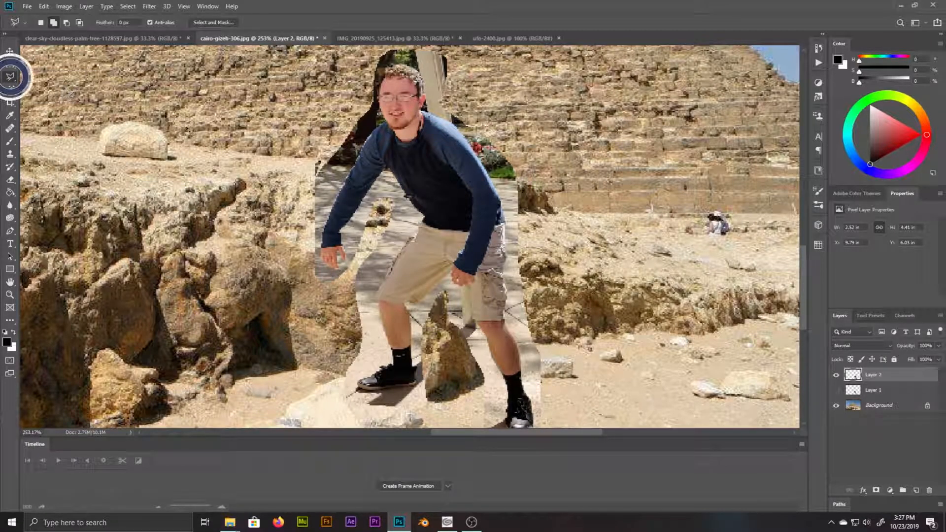
scroll(524, 174, up, 2)
scroll(419, 143, up, 3)
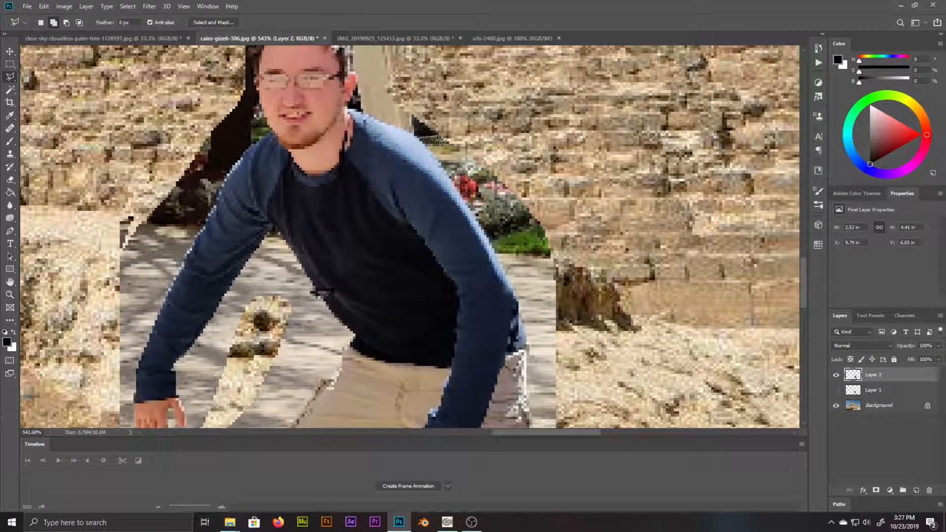
click(436, 154)
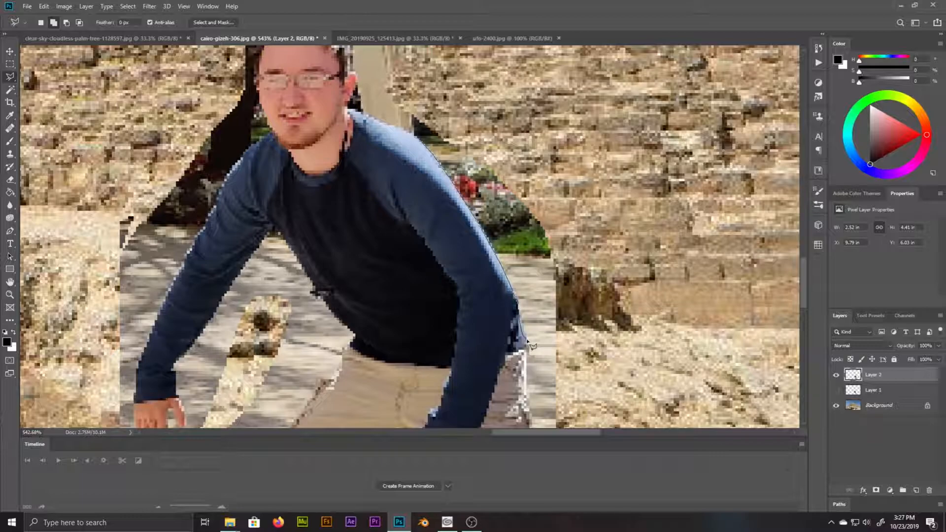
scroll(532, 353, down, 5)
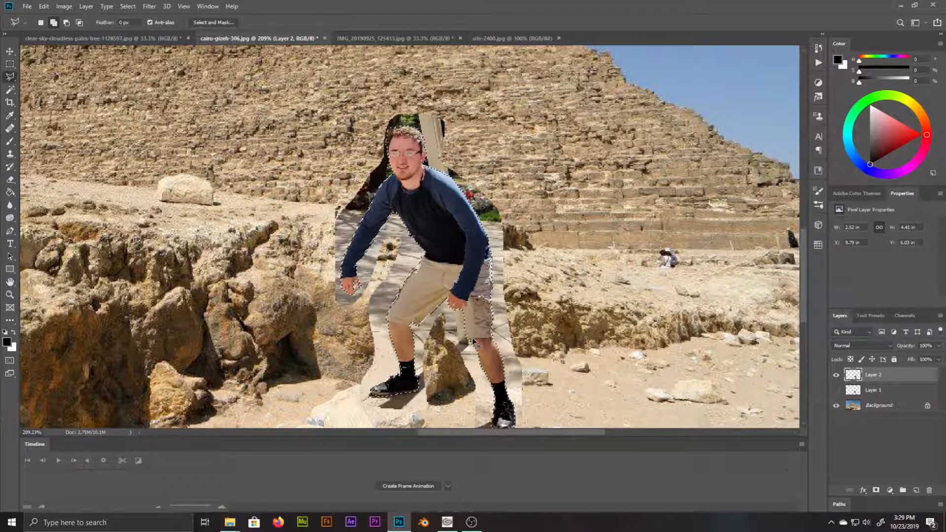
key(Delete)
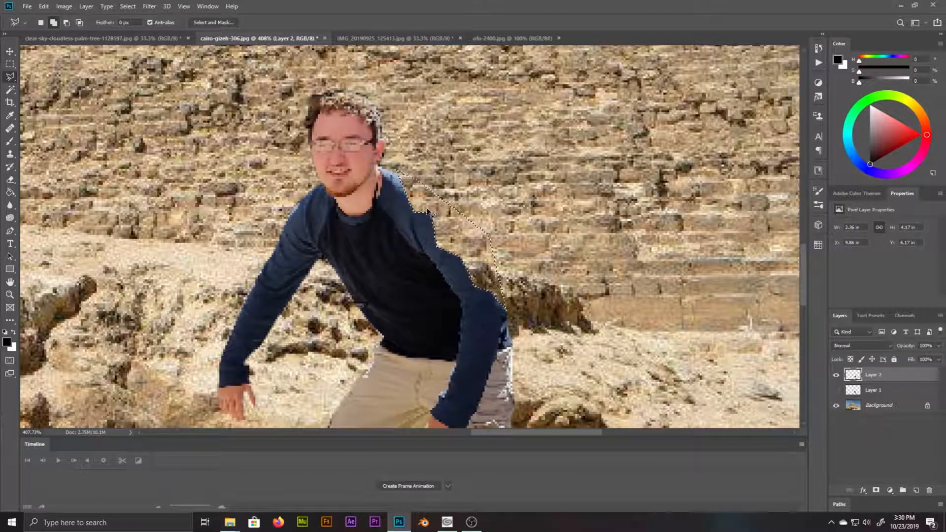
key(ctrl+d)
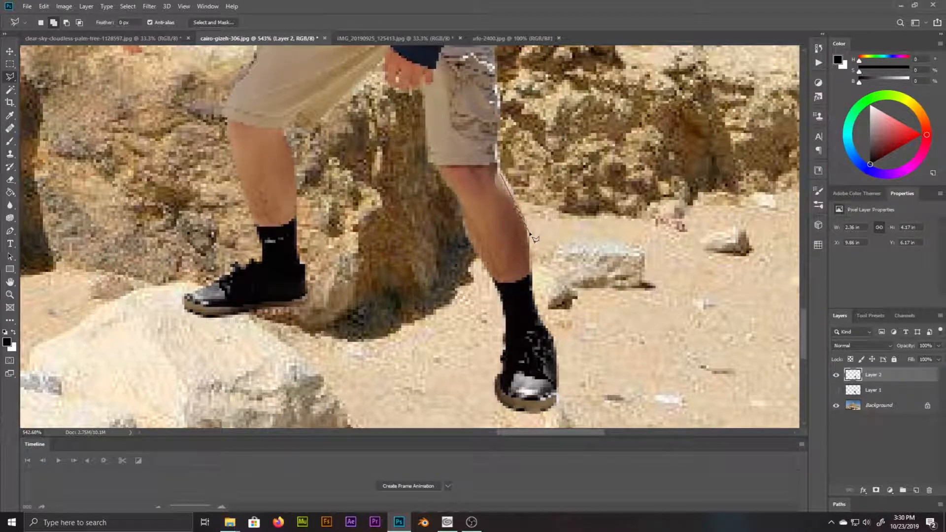
- Outline the man's forward lower leg and shoe point by point with the Polygonal Lasso, and drop the selection
click(527, 228)
click(532, 293)
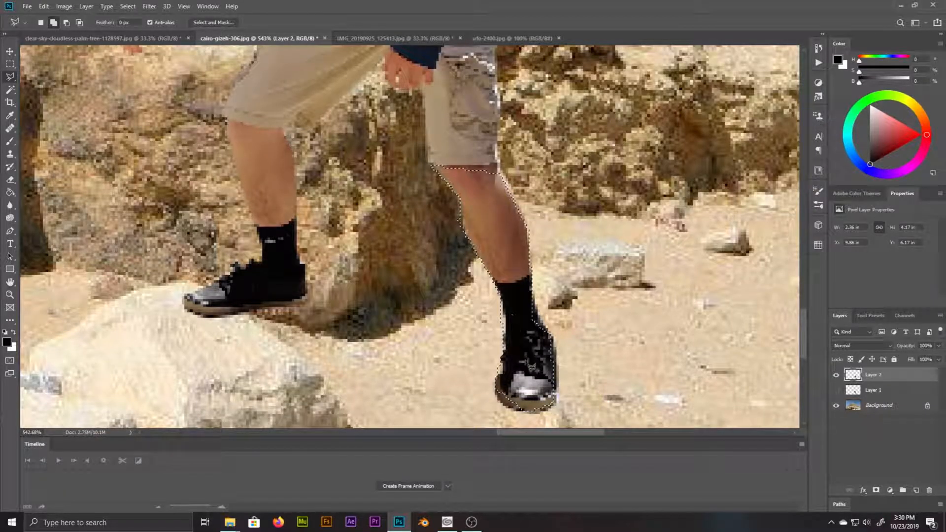
key(ctrl+d)
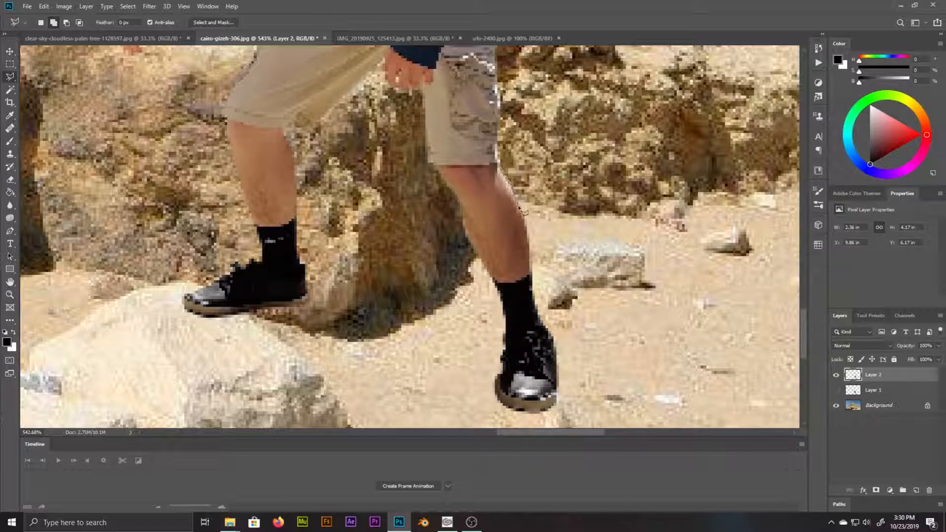
- Retrace the forward lower leg with the Polygonal Lasso, down the calf, around the shoe sole and back up the inner side
drag(527, 231, 531, 270)
drag(558, 375, 550, 411)
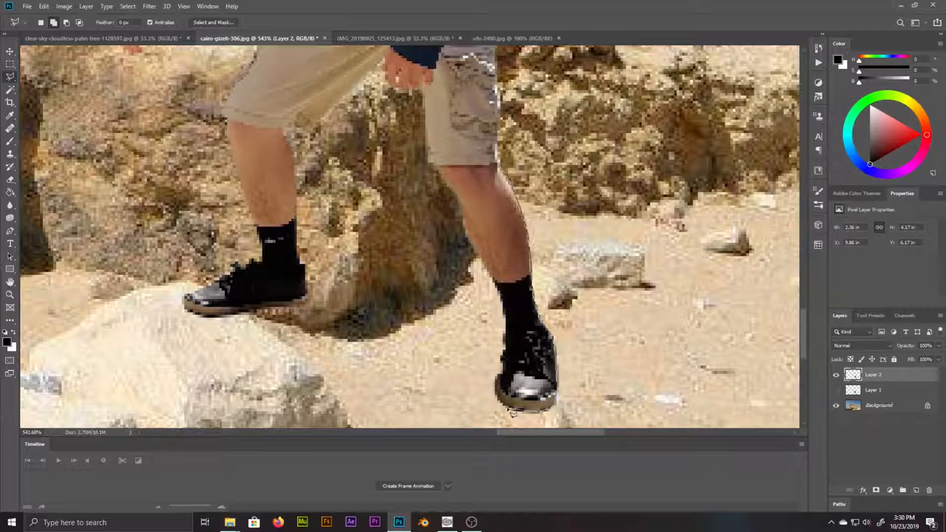
mouse_move(499, 398)
mouse_down()
mouse_move(509, 334)
mouse_move(494, 282)
mouse_up()
scroll(470, 239, down, 1)
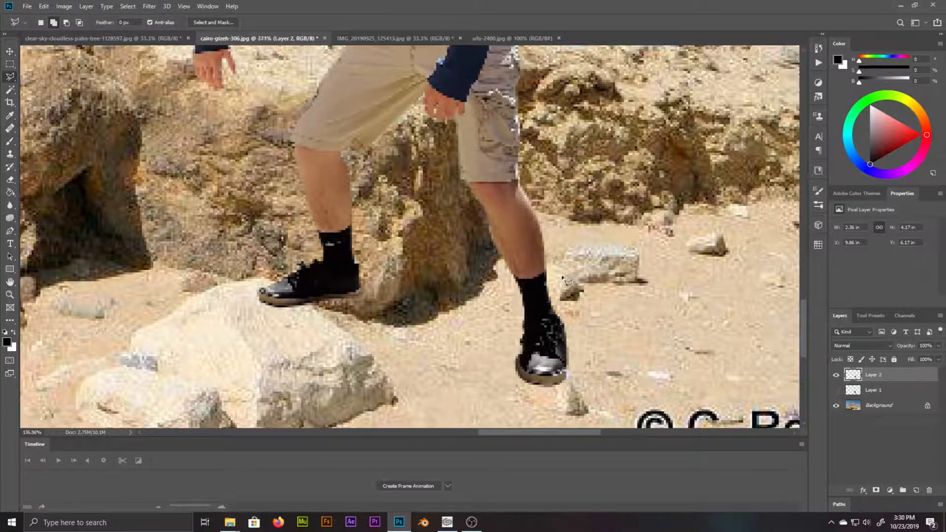
scroll(596, 303, down, 5)
scroll(561, 305, up, 4)
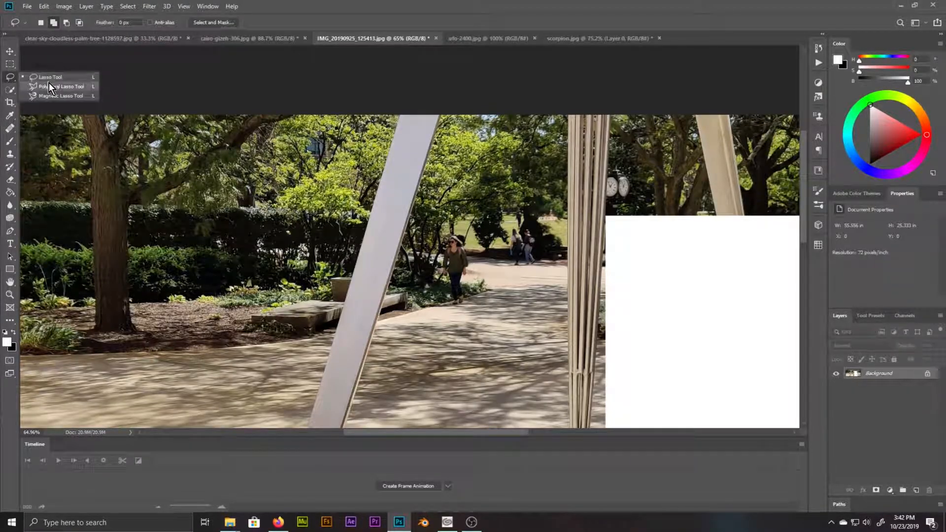
- Trace the edges of the slanted metal beam in the park photo with the Magnetic Lasso
click(81, 97)
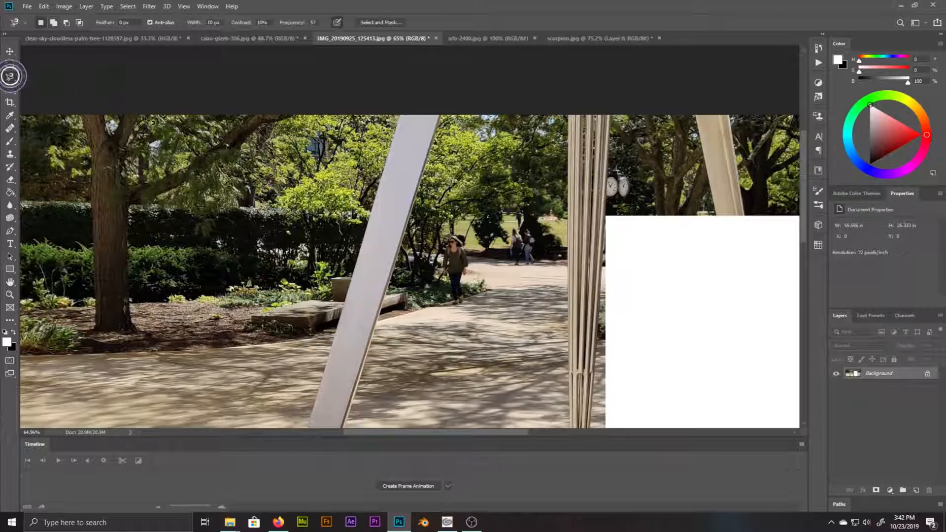
scroll(388, 153, up, 3)
click(388, 153)
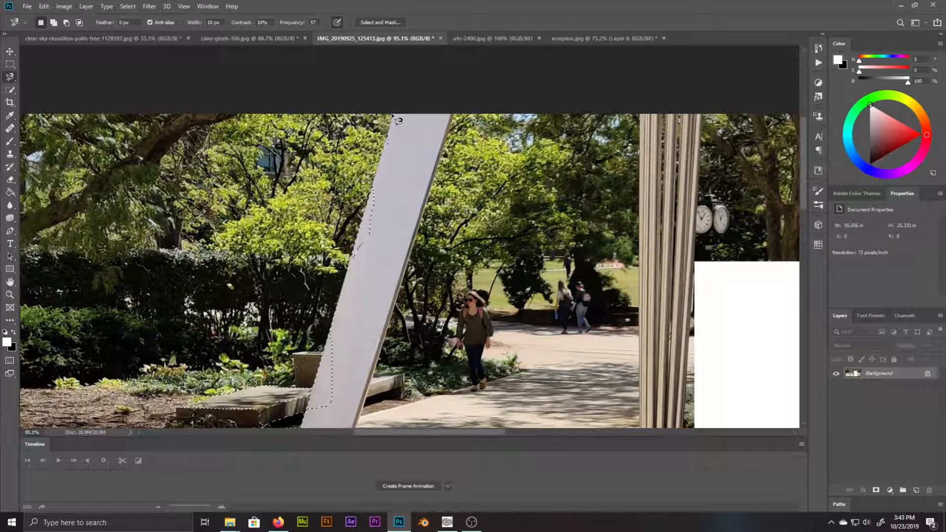
scroll(702, 246, down, 3)
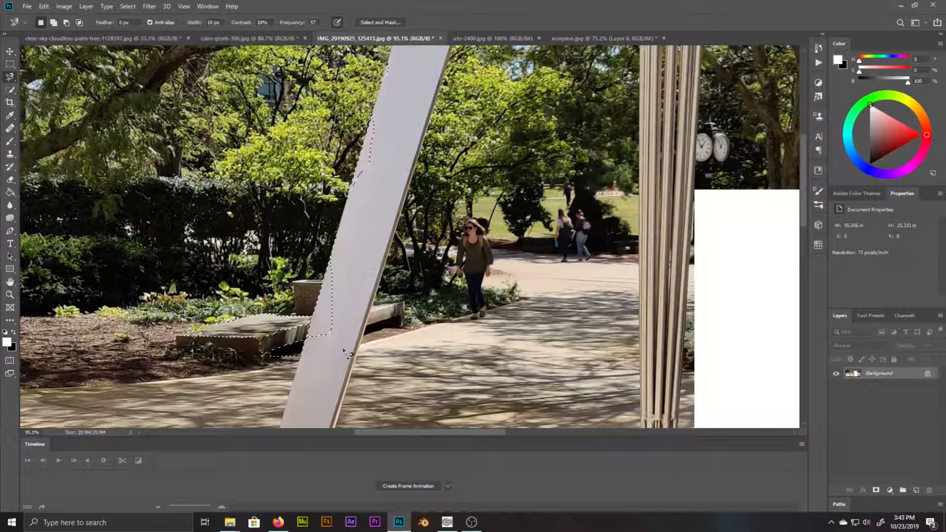
scroll(367, 258, up, 3)
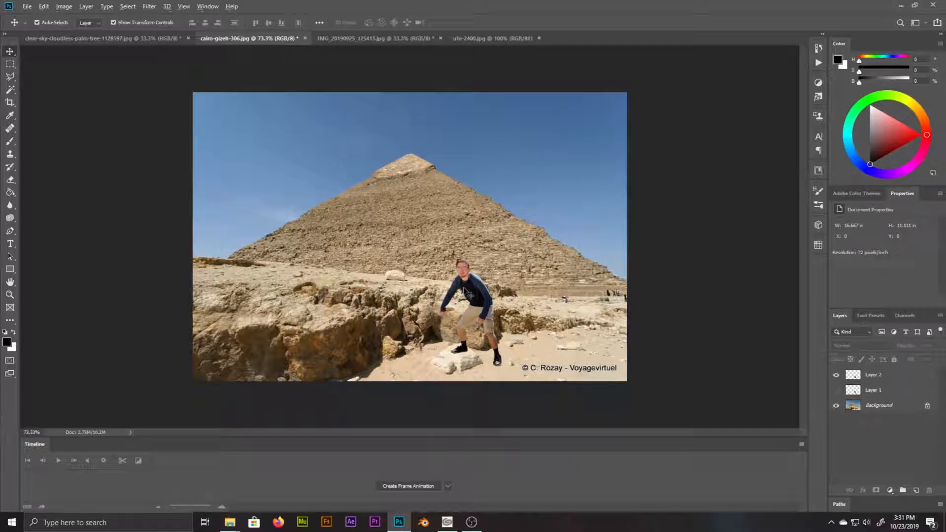
- Inspect the man's cutout against the pyramid scene and look through the other open pictures
scroll(467, 292, up, 4)
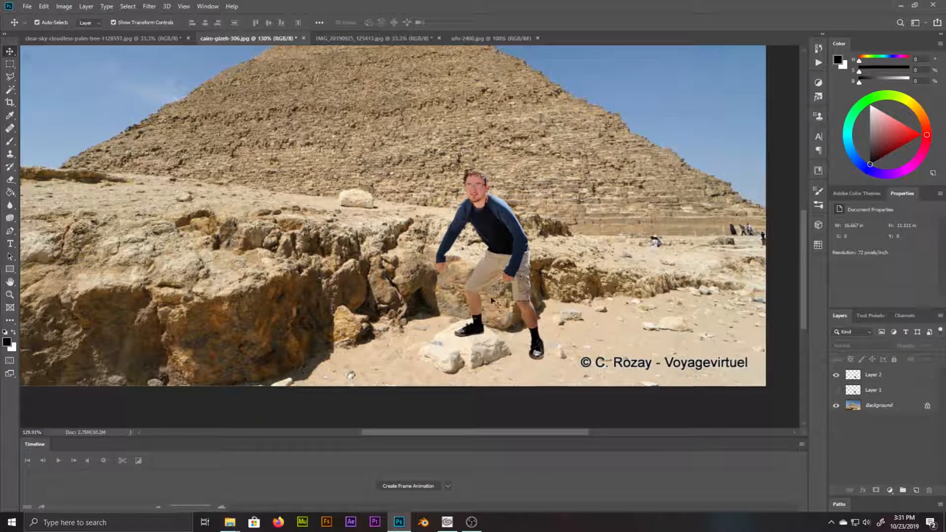
scroll(765, 242, down, 3)
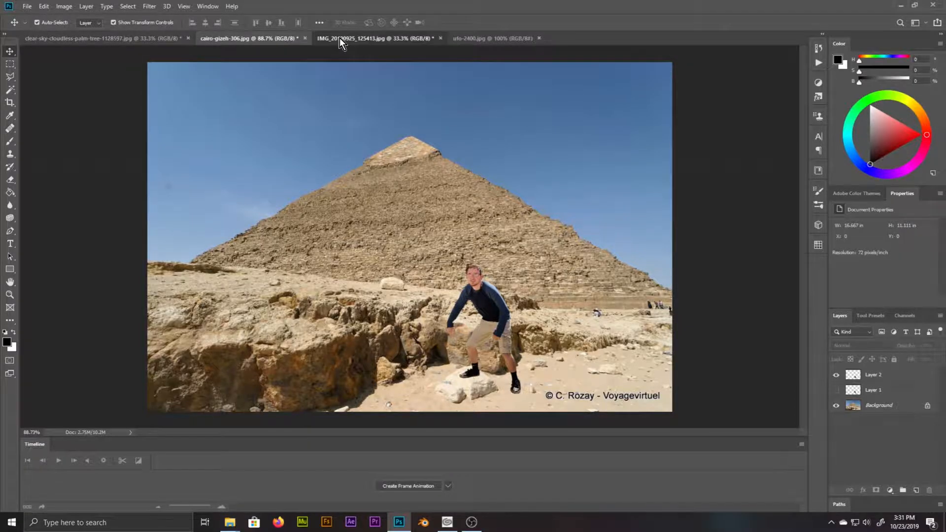
click(375, 38)
click(477, 39)
click(255, 39)
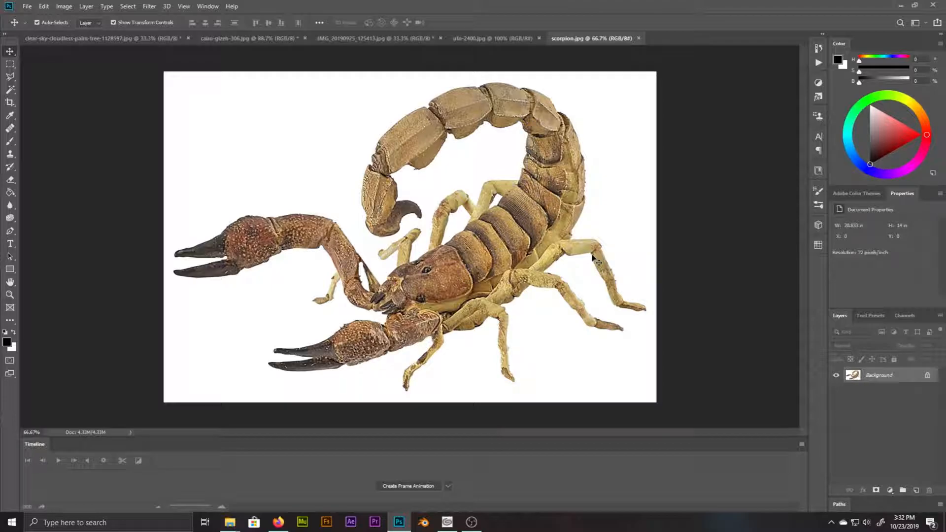
- Select the white background around the scorpion with the Magic Wand at tolerance 16 and Contiguous on, delete it and deselect
click(10, 76)
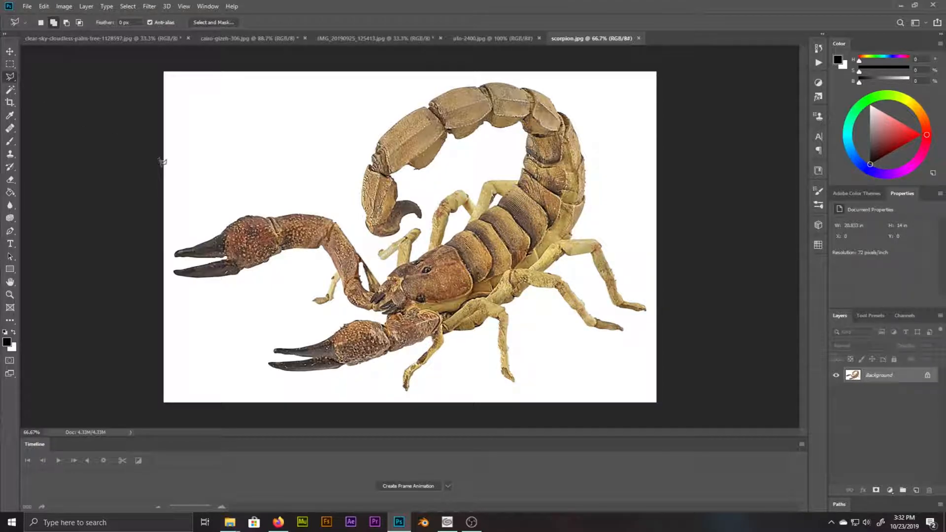
click(12, 91)
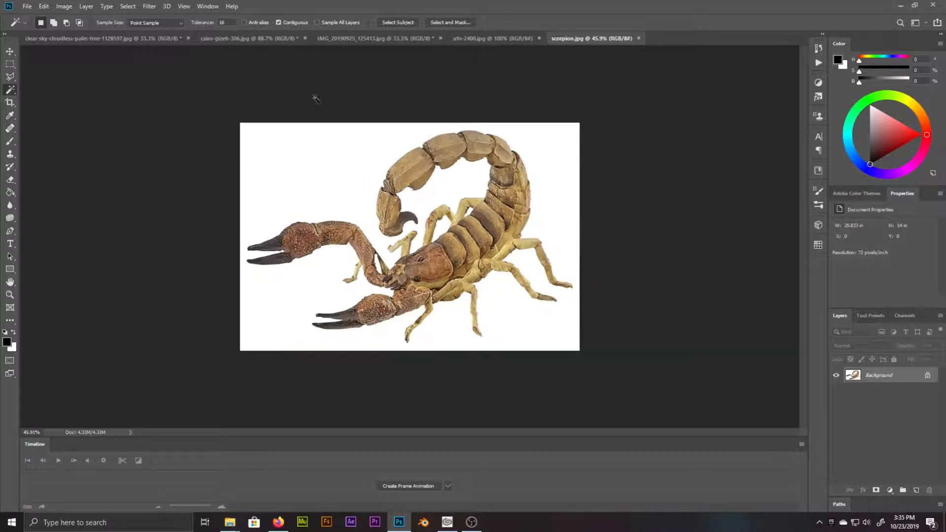
click(302, 174)
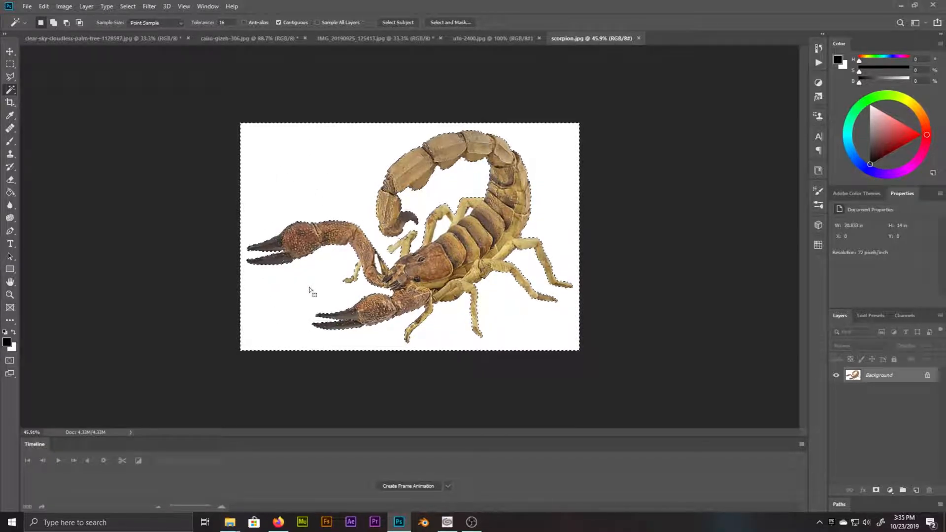
scroll(316, 216, up, 3)
scroll(295, 226, up, 2)
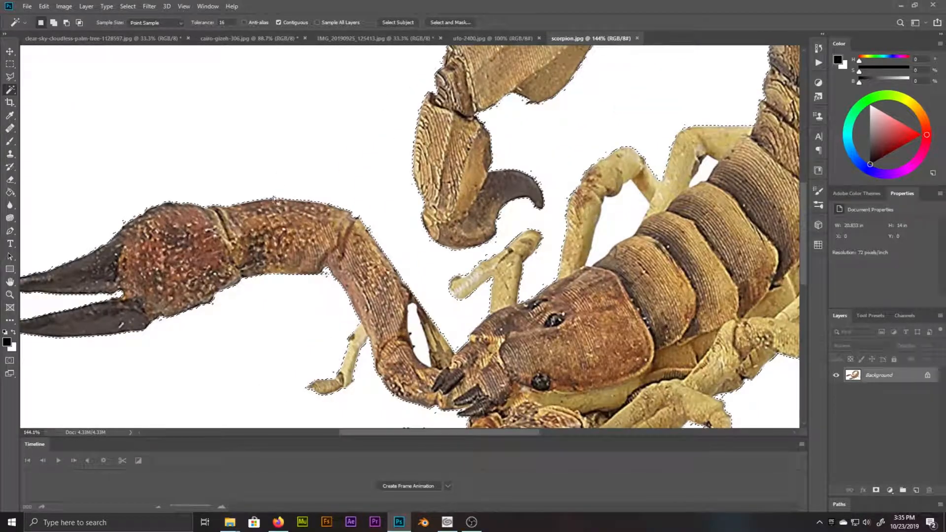
scroll(295, 226, up, 4)
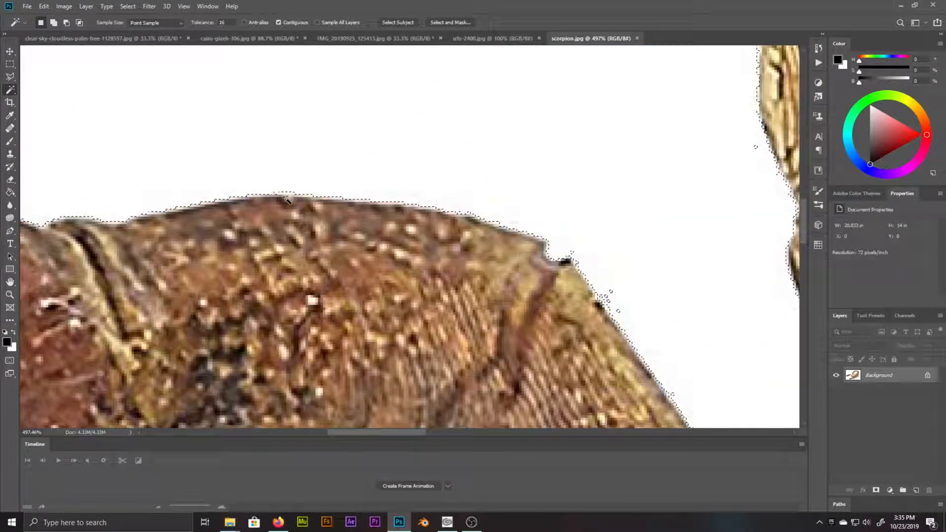
scroll(394, 215, down, 3)
scroll(395, 216, down, 3)
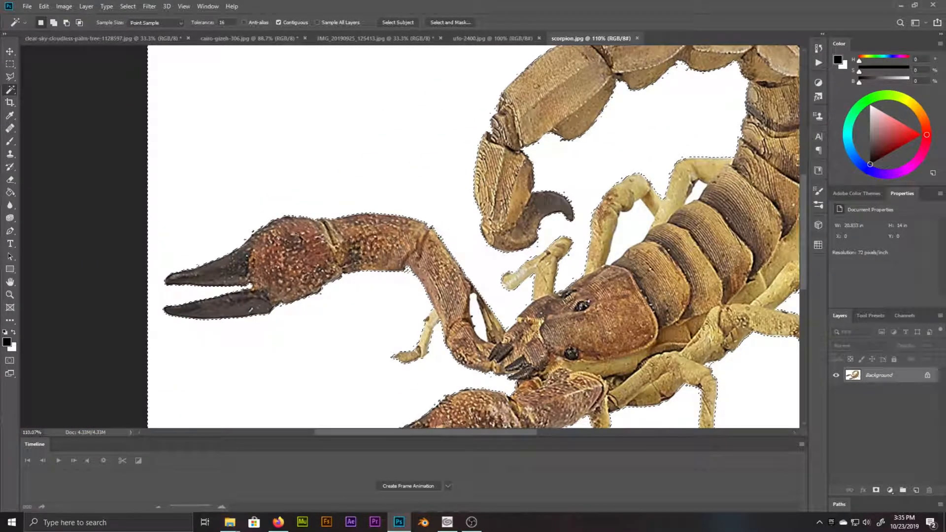
scroll(529, 219, down, 3)
scroll(528, 219, down, 1)
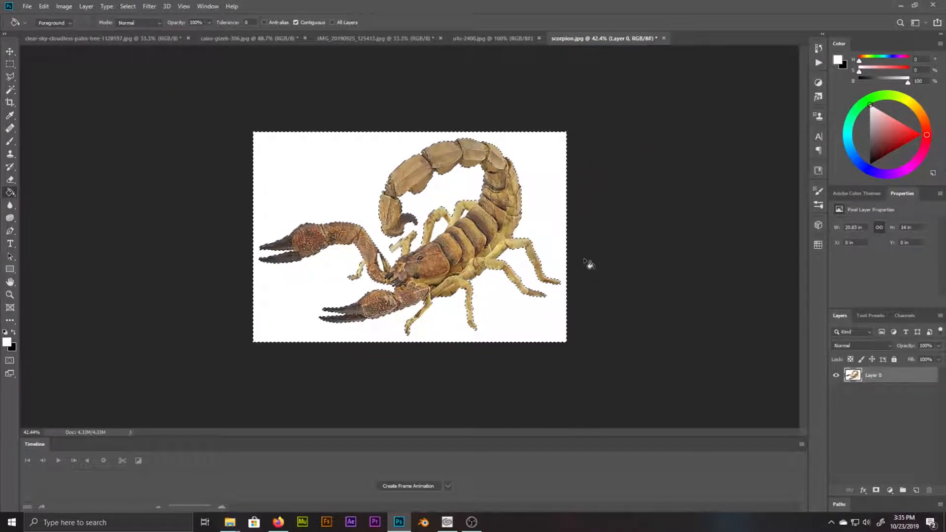
key(Delete)
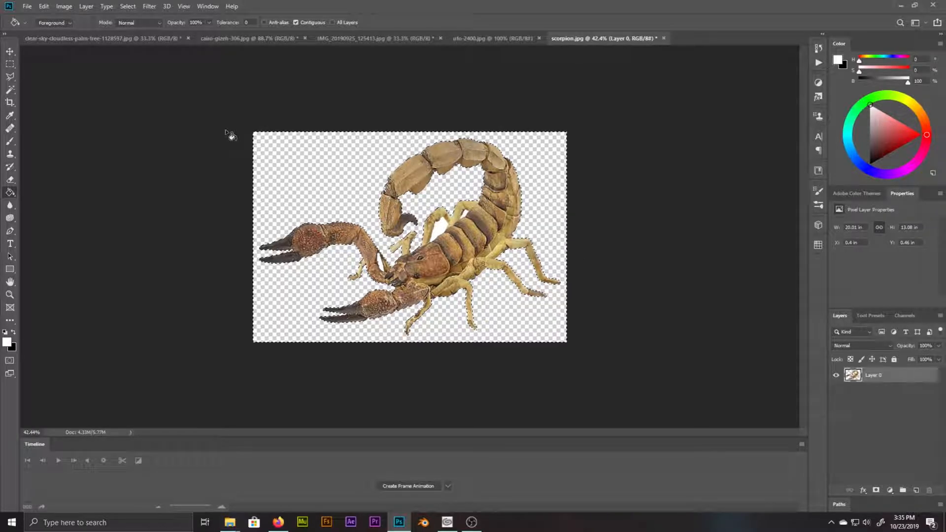
key(ctrl+d)
- Examine the enclosed gaps between the scorpion's claw, legs and body for leftover white areas
scroll(311, 210, up, 2)
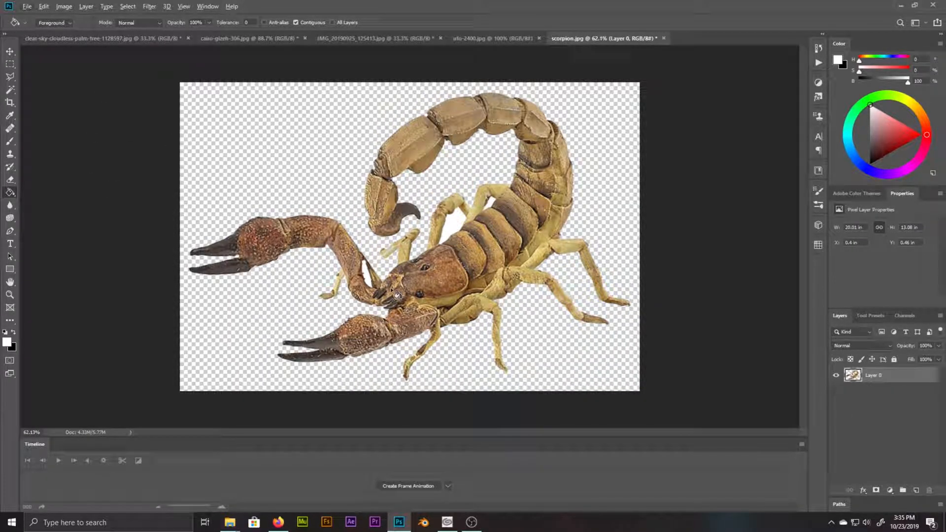
scroll(396, 295, up, 5)
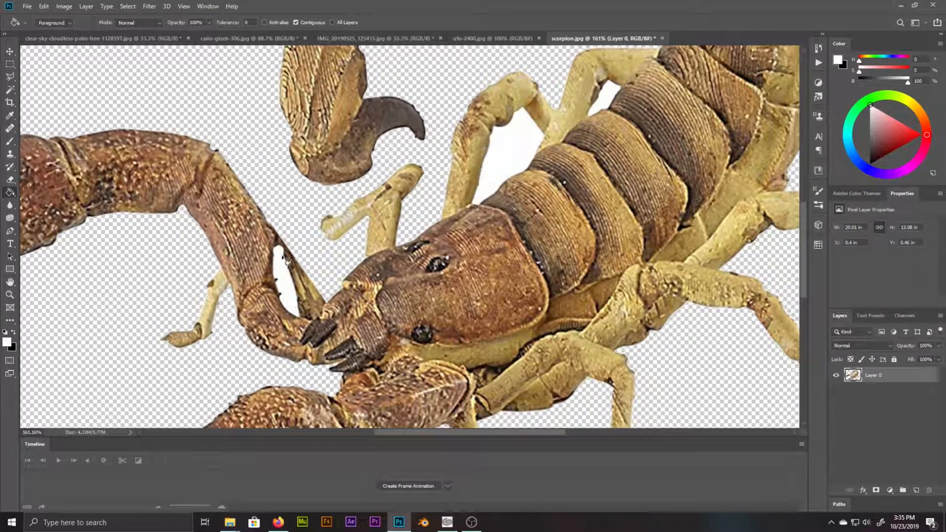
scroll(600, 105, down, 3)
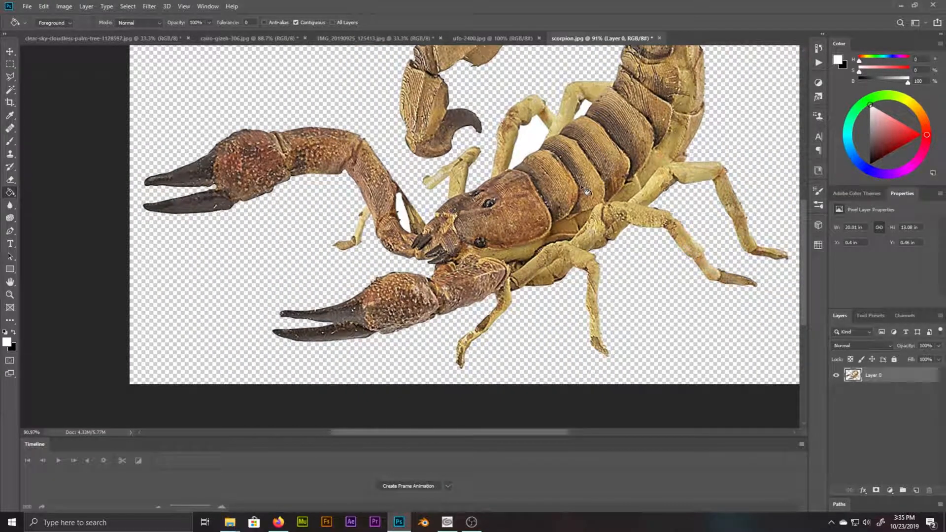
scroll(588, 193, up, 7)
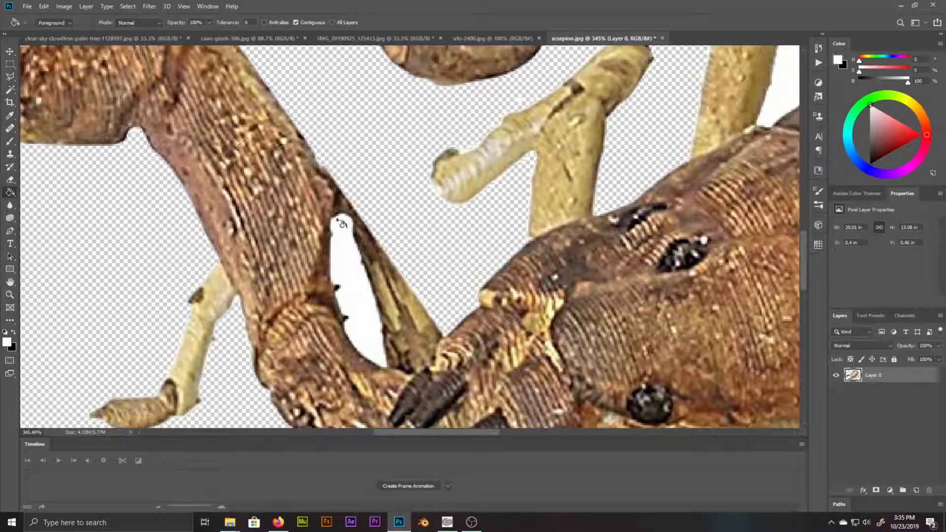
scroll(321, 256, down, 2)
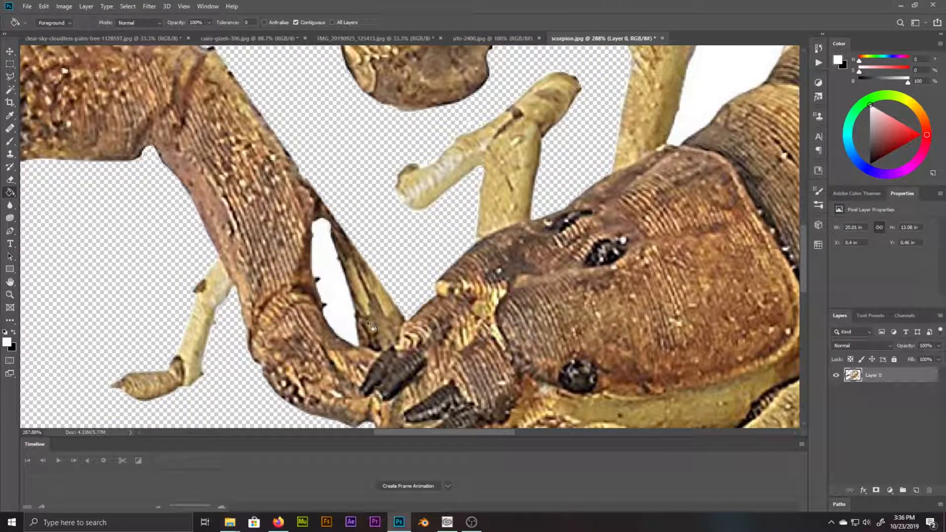
- Turn off Contiguous for the Magic Wand, select all the white on Layer 0 at tolerance 28 and delete it
key(w)
scroll(377, 295, down, 3)
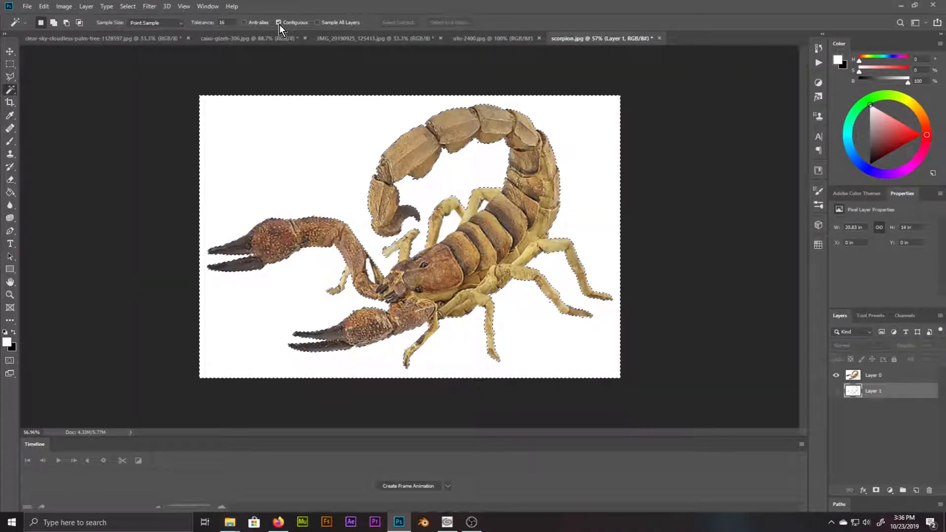
click(280, 23)
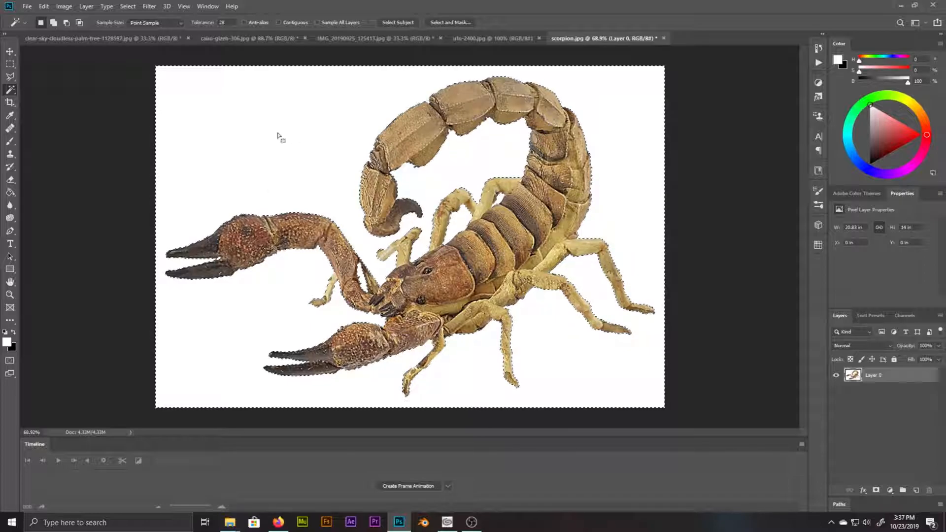
key(Delete)
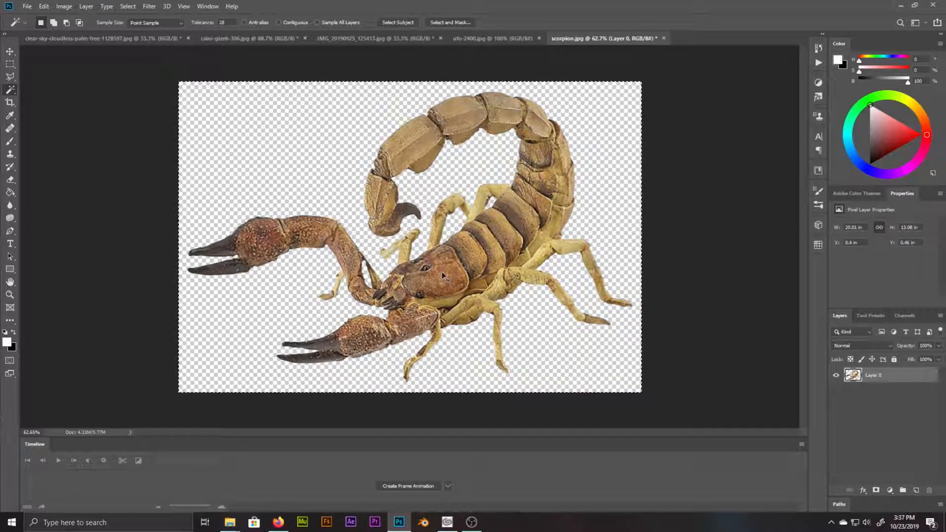
- Place the scorpion cutout in cairo-gizeh-306.jpg and set its Hue/Saturation saturation to -20
click(492, 38)
click(374, 38)
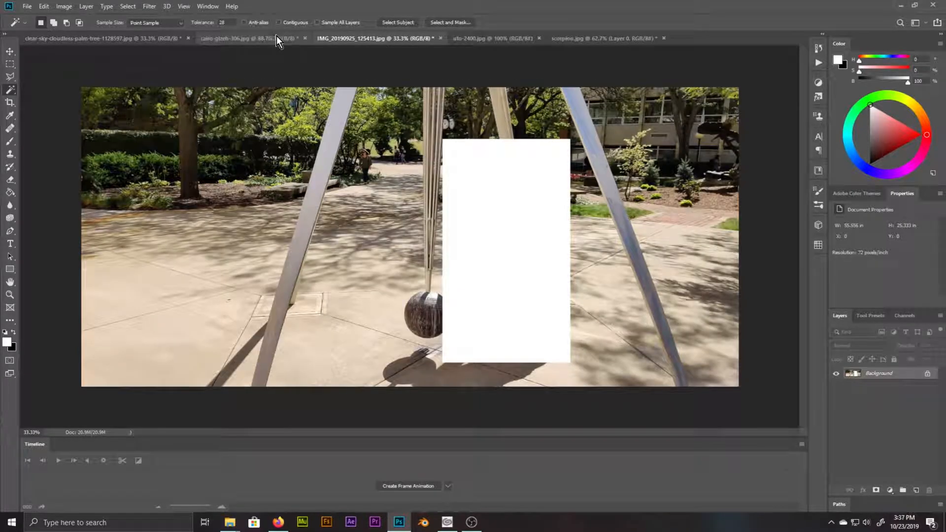
click(271, 37)
drag(263, 140, 265, 141)
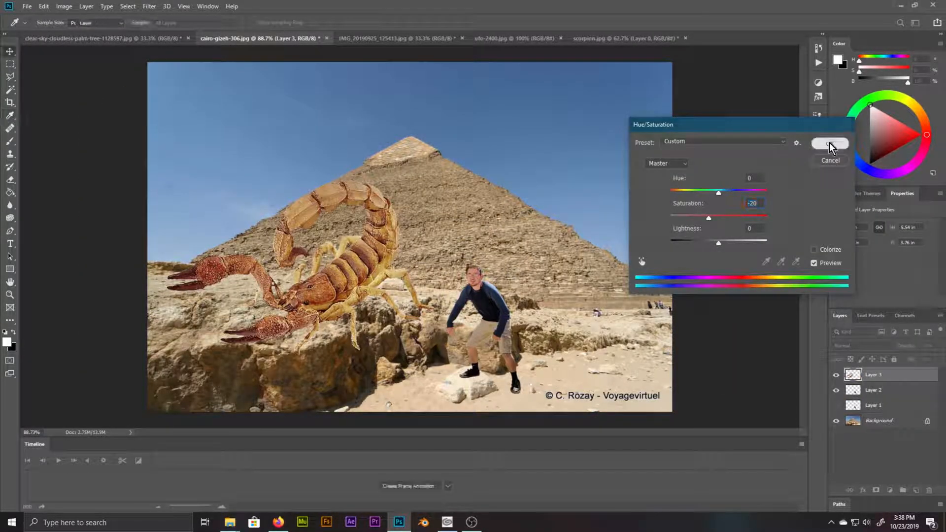
click(828, 144)
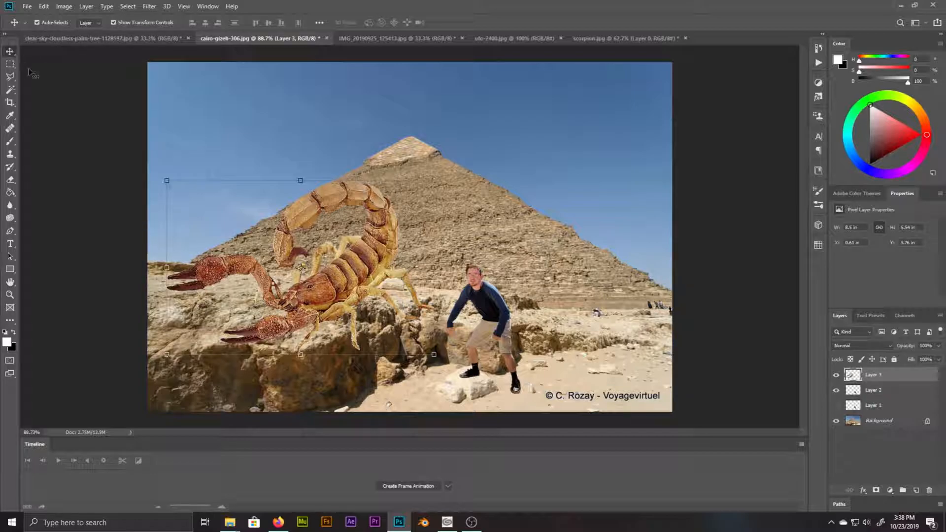
- Flip the scorpion on Layer 3 horizontally so it faces the man, and shift it slightly up and toward him
click(34, 9)
click(40, 9)
click(42, 9)
mouse_move(62, 230)
click(180, 341)
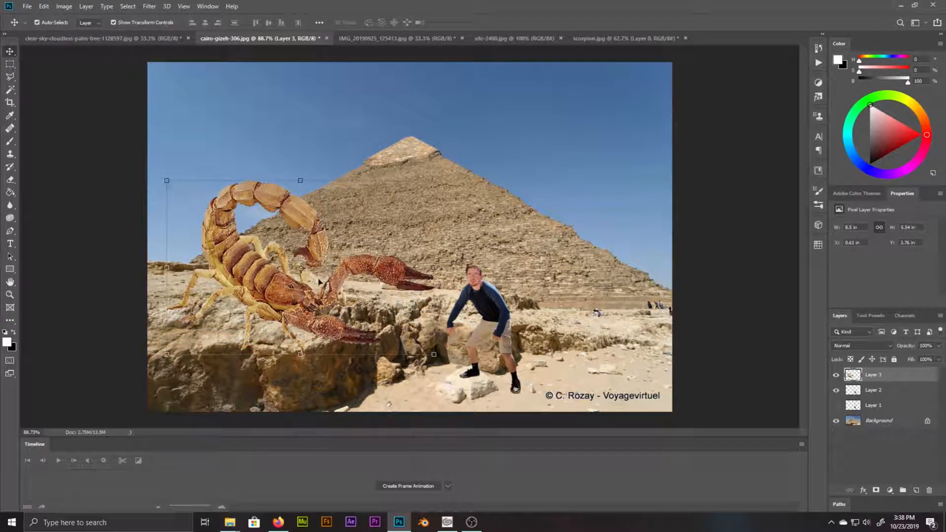
drag(290, 297, 327, 264)
click(329, 266)
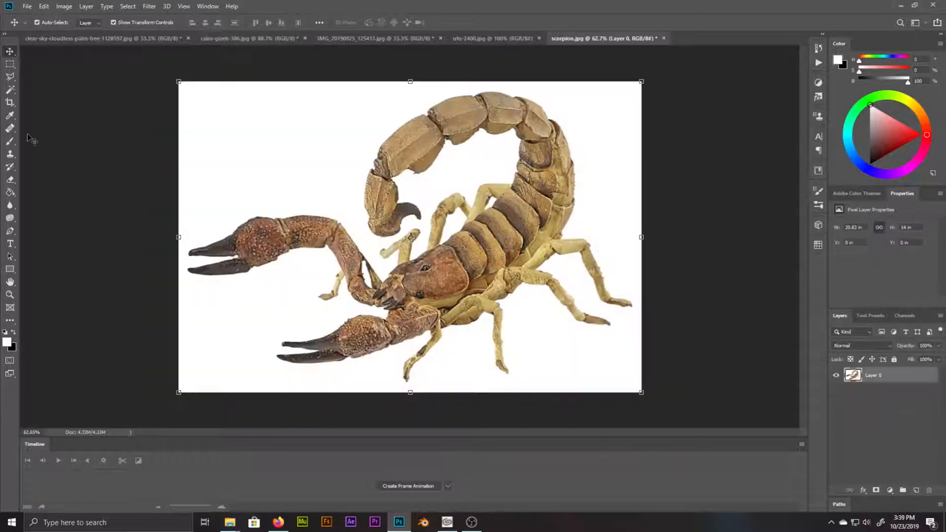
- Select the white background all around the scorpion in scorpion.jpg with the Quick Selection tool, including the gaps between its limbs
click(10, 89)
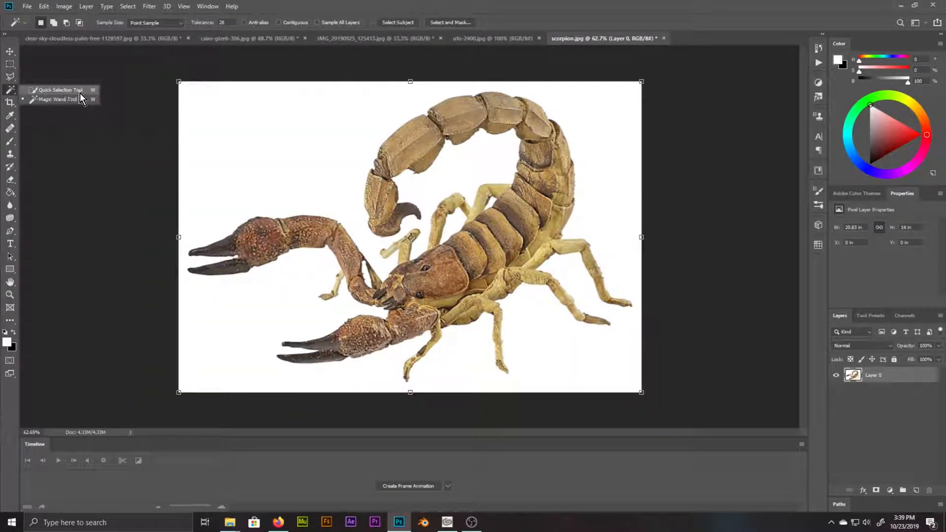
click(79, 91)
right_click(11, 90)
click(66, 92)
scroll(287, 174, up, 2)
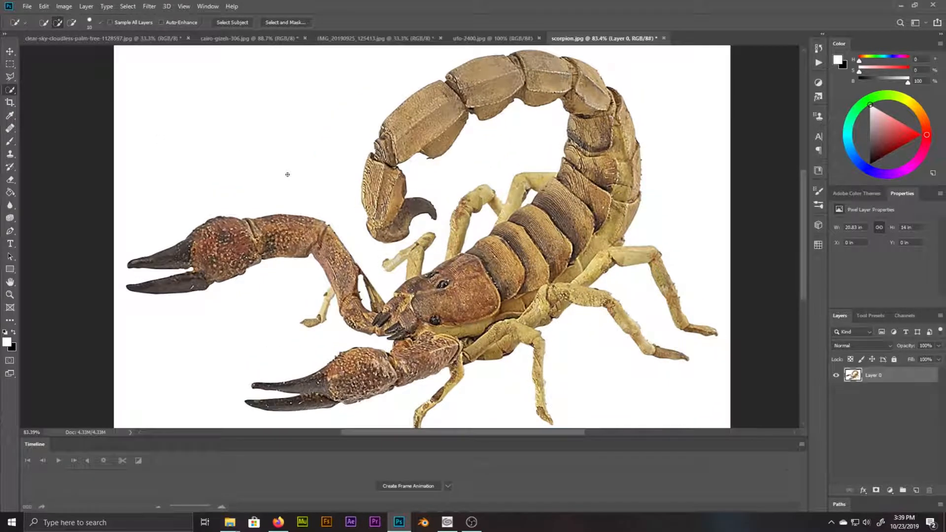
scroll(311, 185, down, 2)
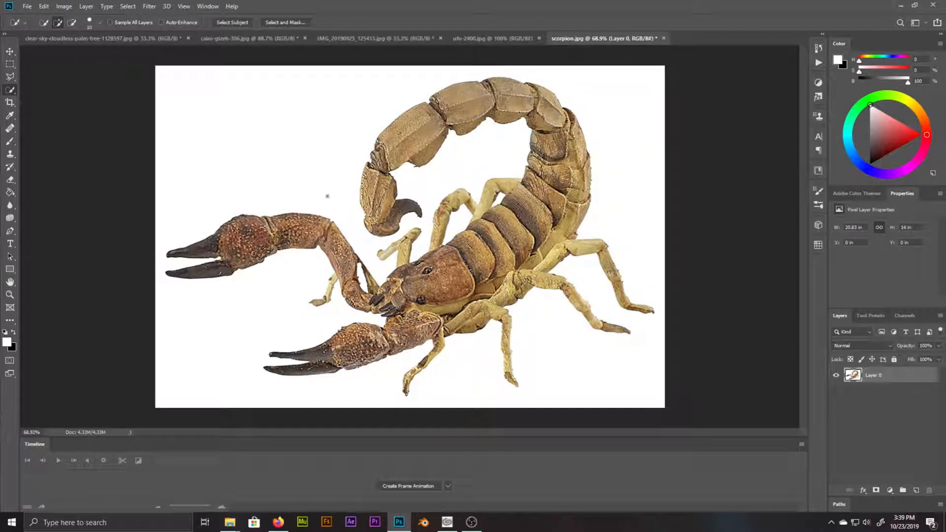
mouse_move(227, 221)
mouse_down()
mouse_move(165, 263)
mouse_move(192, 310)
mouse_move(367, 367)
mouse_move(401, 401)
mouse_move(428, 397)
mouse_up()
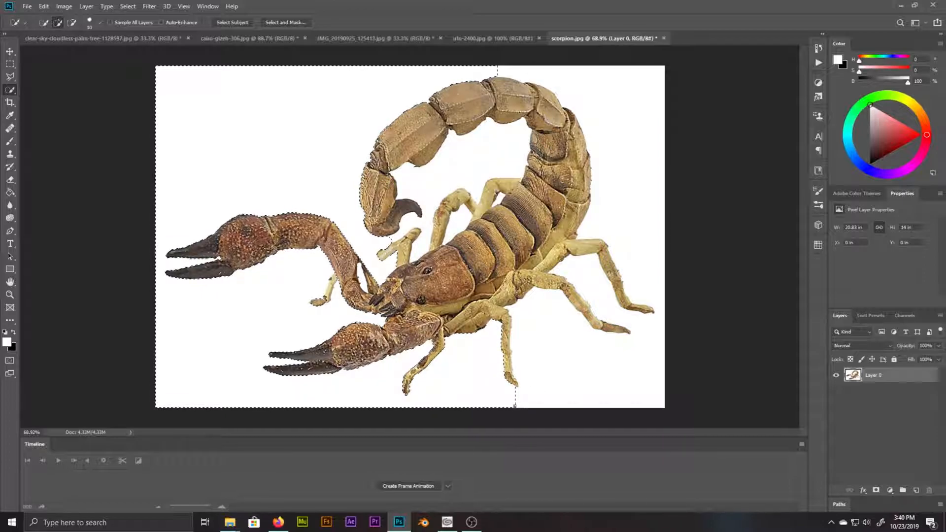
mouse_move(562, 377)
mouse_down()
mouse_move(590, 274)
mouse_move(634, 225)
mouse_move(636, 207)
mouse_move(547, 70)
mouse_move(504, 72)
mouse_move(372, 116)
mouse_up()
click(444, 176)
click(457, 216)
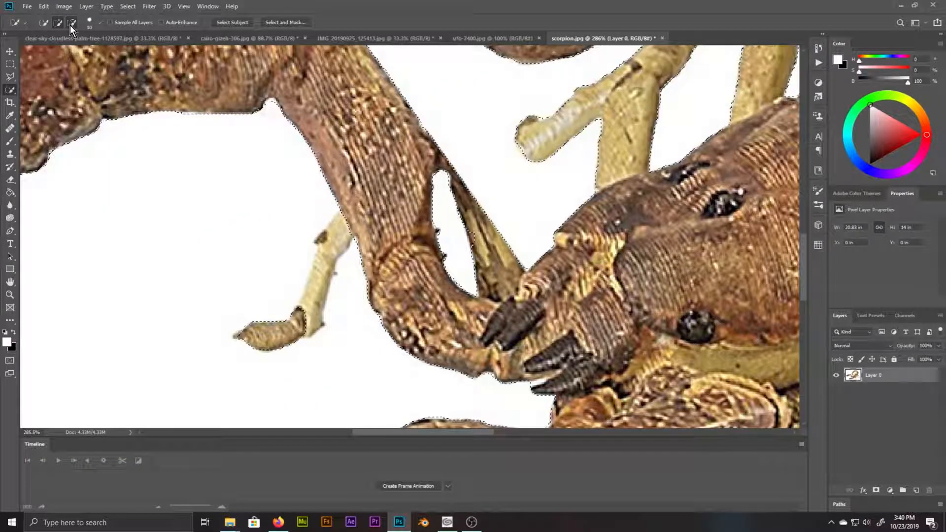
- Subtract the small leg behind the raised claw from the selection, and delete the white background around the scorpion
click(72, 22)
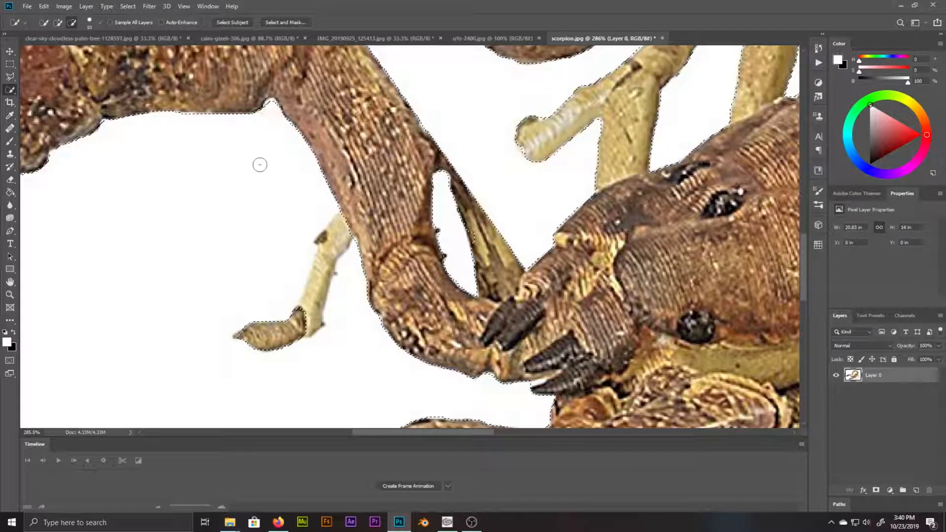
mouse_move(306, 308)
mouse_down()
mouse_move(323, 238)
mouse_move(343, 263)
mouse_up()
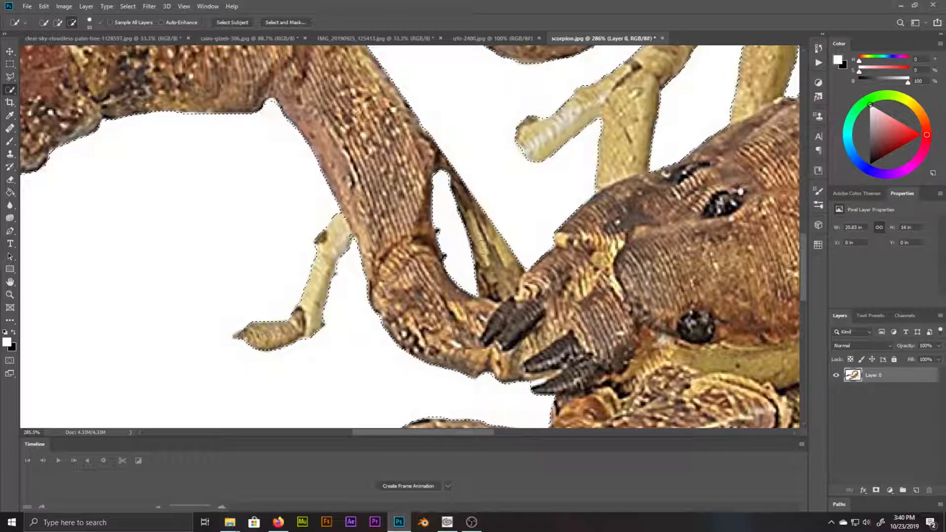
alt+scroll(476, 230, down, 10)
alt+scroll(476, 230, down, 2)
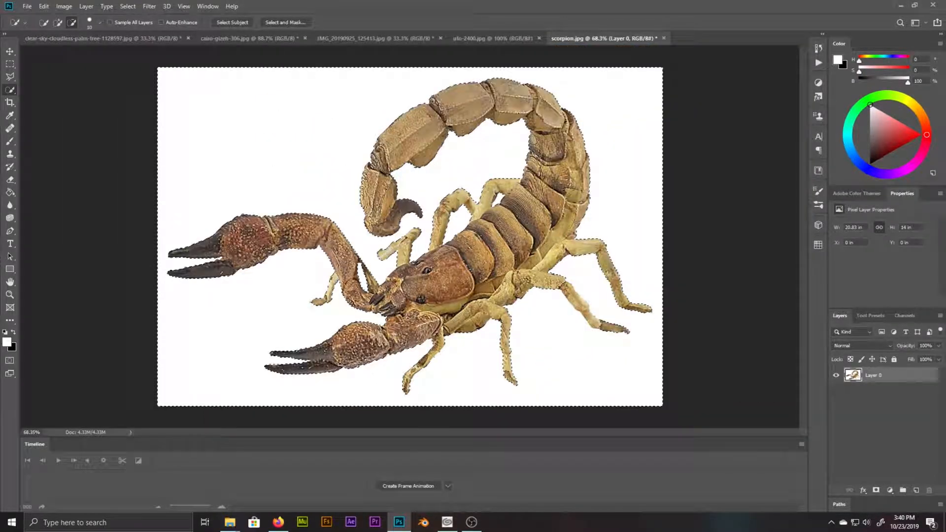
alt+scroll(616, 389, up, 6)
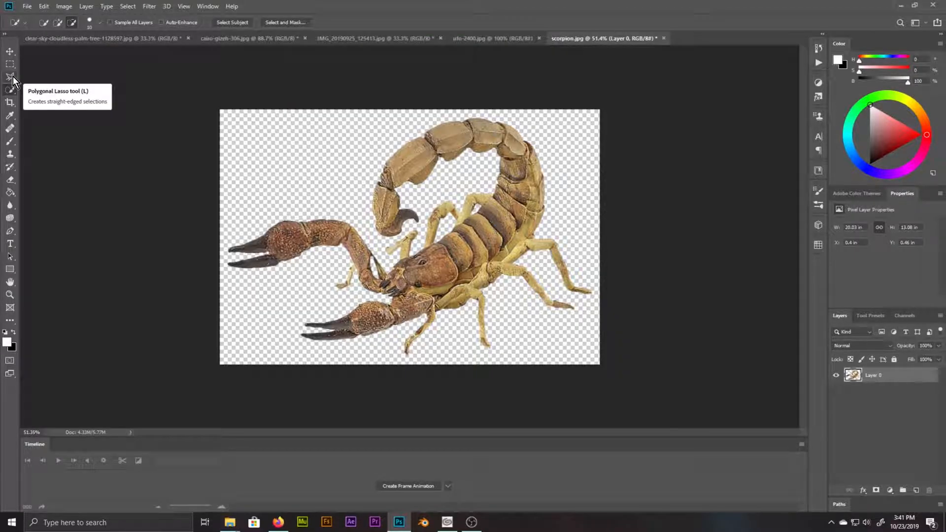
right_click(10, 90)
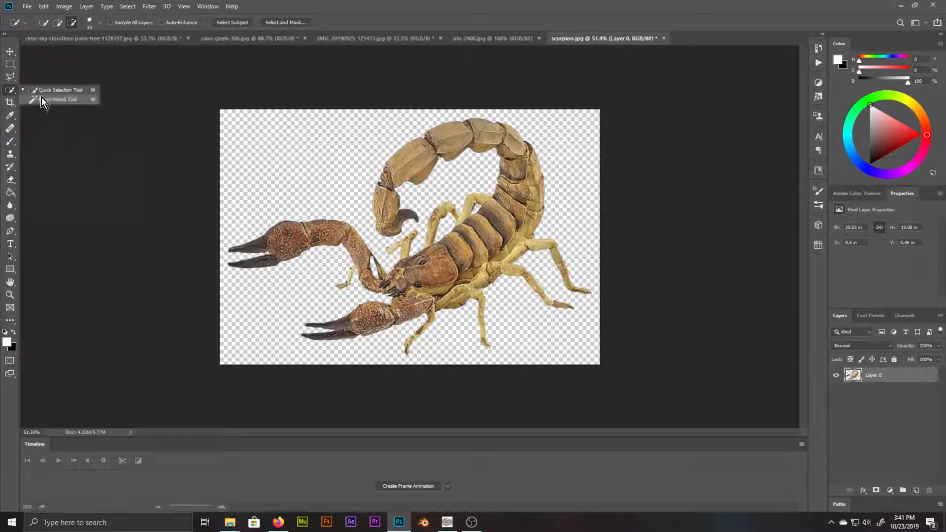
click(44, 101)
right_click(10, 90)
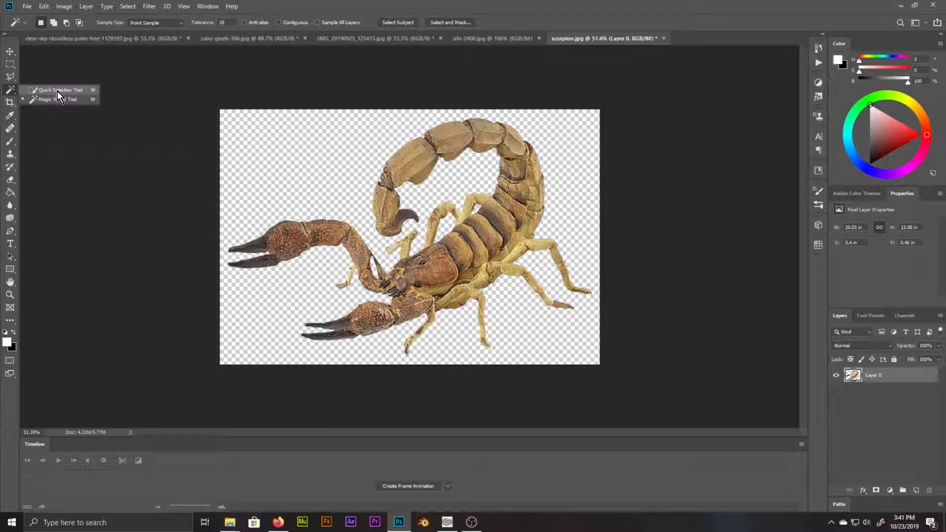
right_click(10, 81)
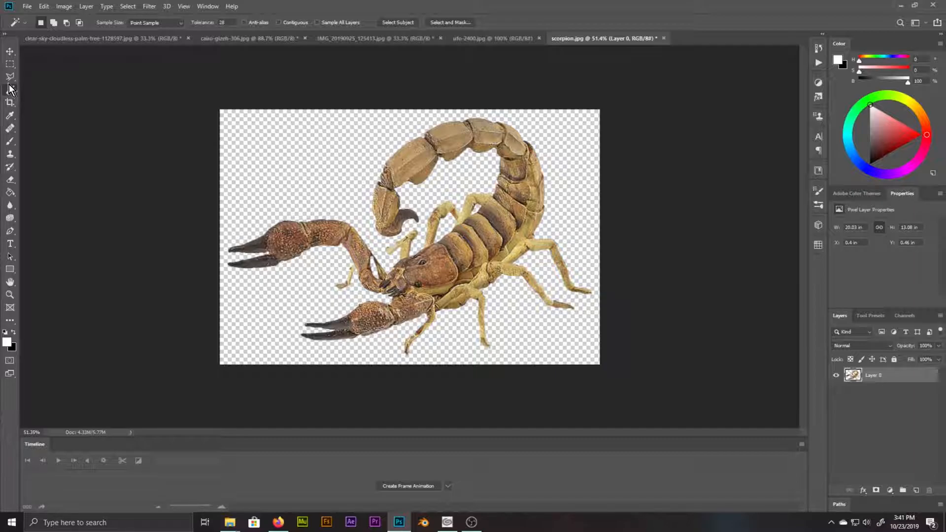
click(40, 79)
mouse_move(294, 150)
mouse_down()
mouse_move(324, 152)
mouse_move(244, 212)
mouse_move(322, 167)
mouse_up()
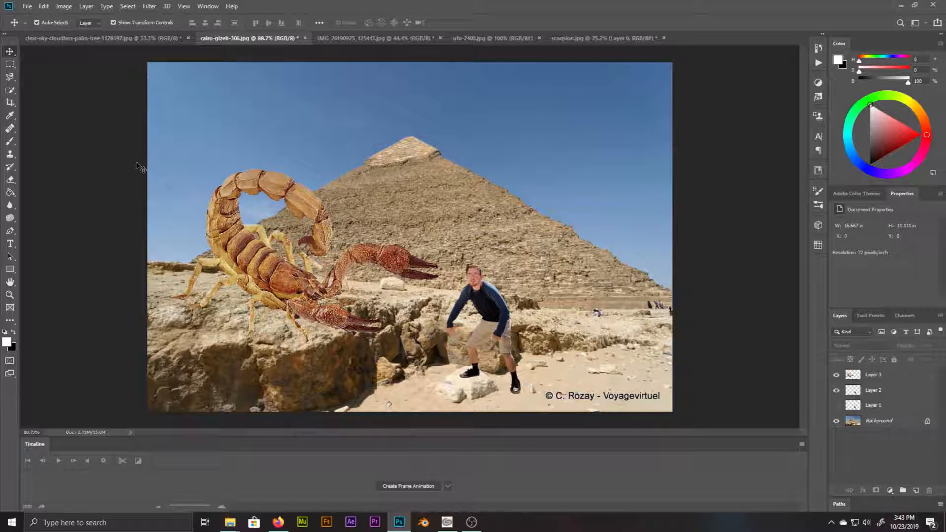
- Start a Pen tool shape in ufo-2400.jpg, curving along the UFO's rim from its right end to the underside's lowest point
click(493, 38)
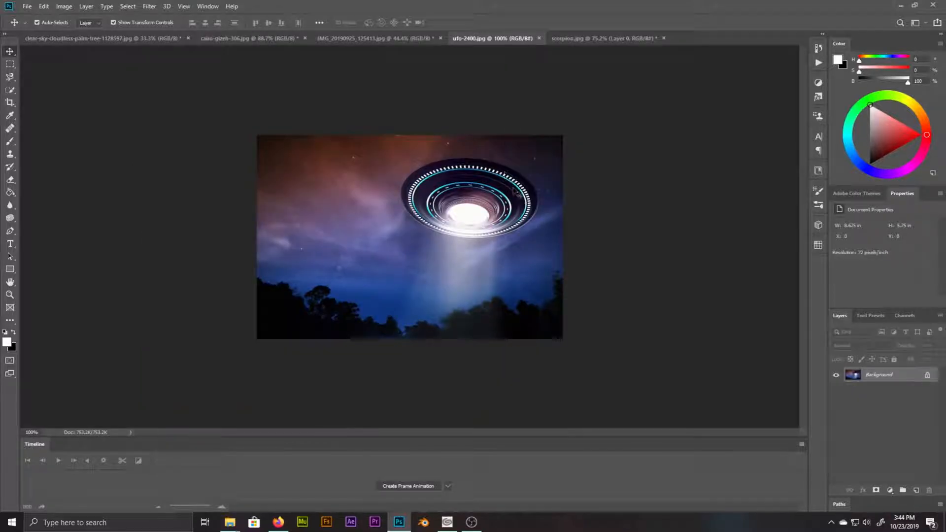
scroll(611, 200, up, 3)
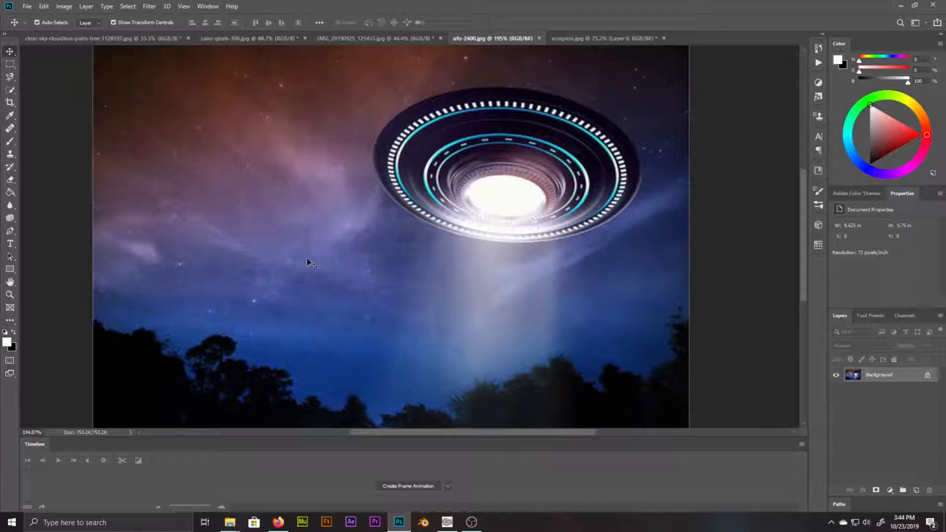
click(10, 229)
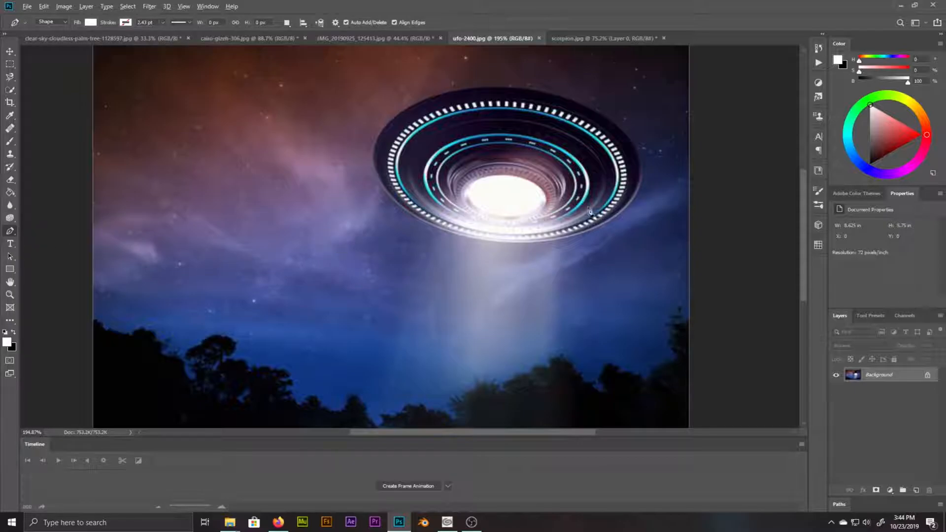
scroll(590, 210, up, 3)
scroll(803, 209, up, 3)
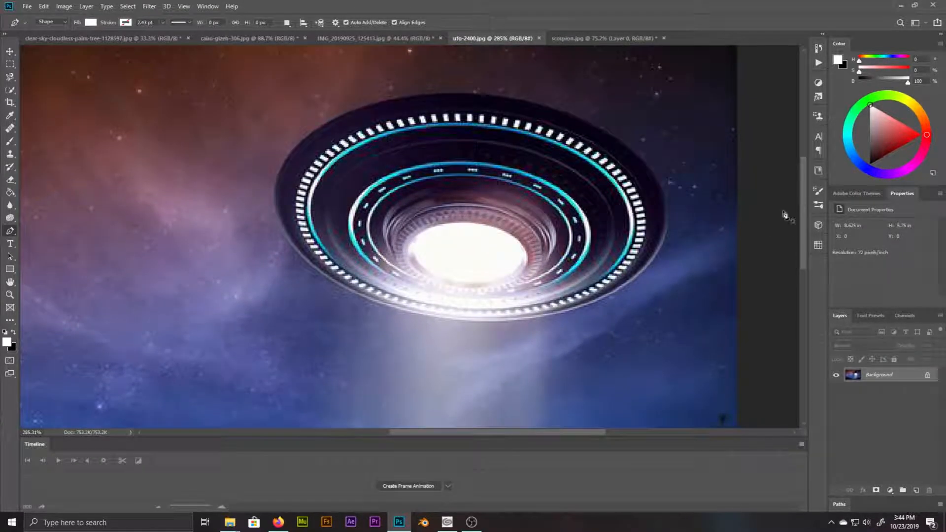
drag(449, 433, 473, 434)
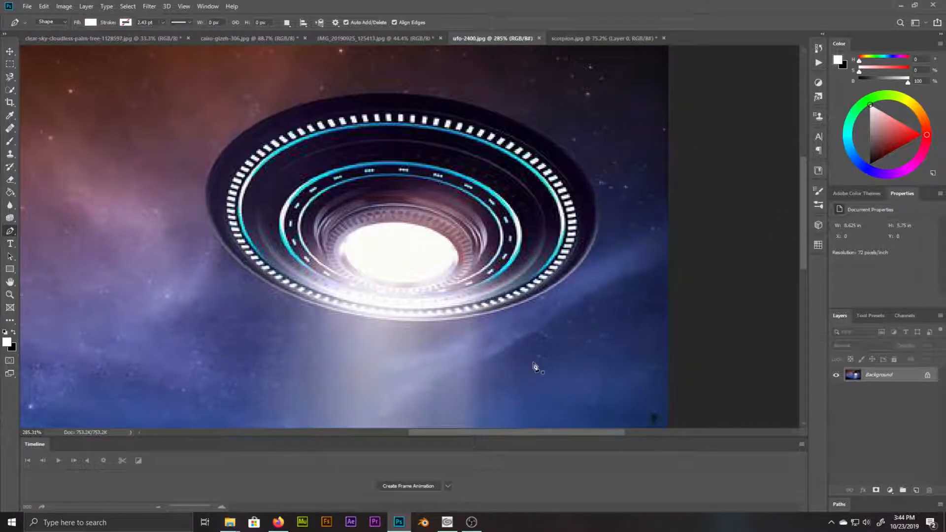
click(601, 225)
key(ctrl+z)
click(601, 253)
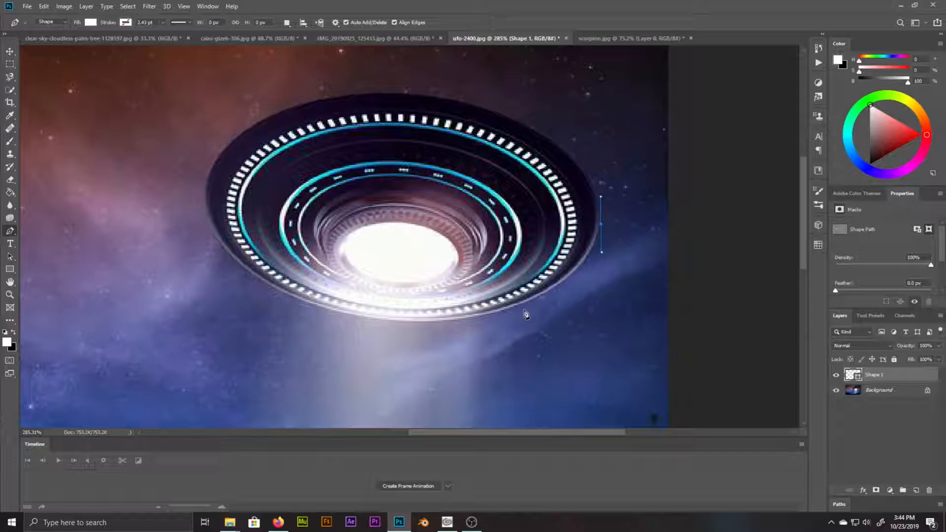
drag(412, 321, 363, 321)
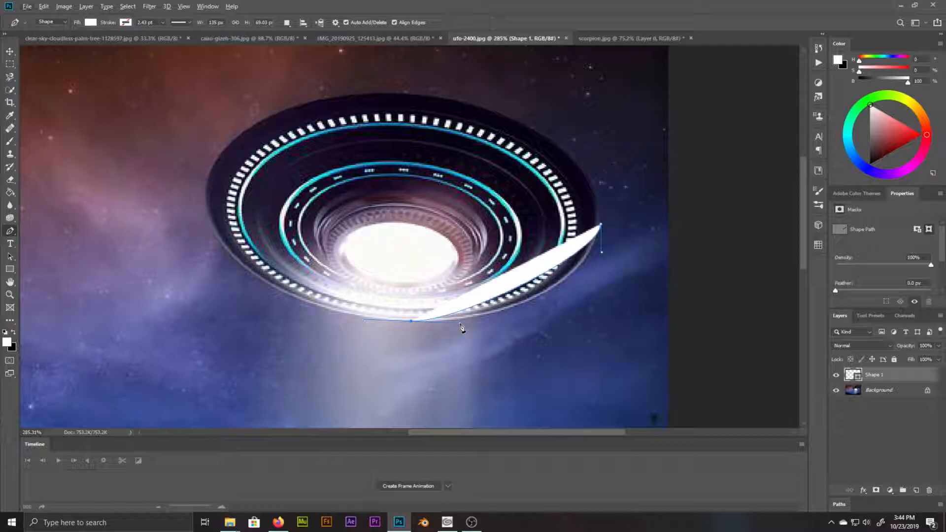
drag(460, 325, 551, 323)
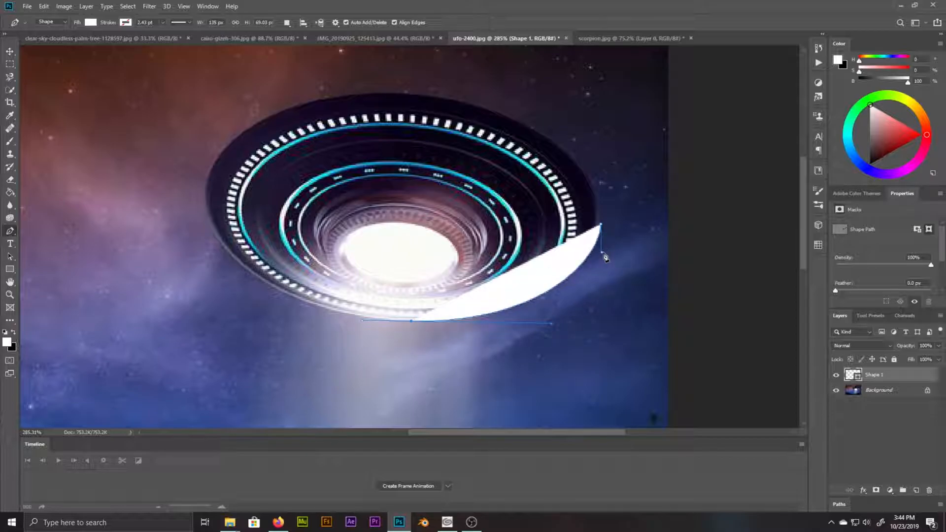
- Fine-tune the direction handles of the curved segment so it follows the UFO's lower-right rim
drag(604, 255, 600, 256)
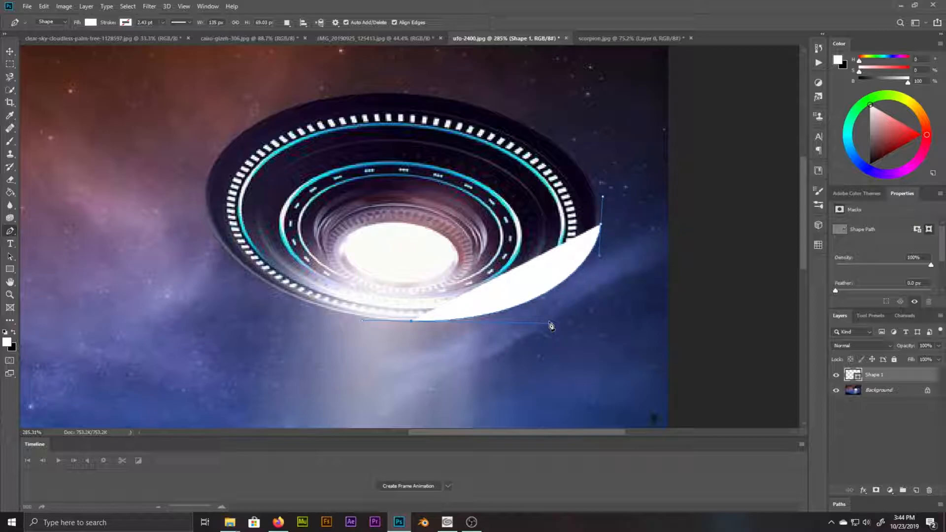
drag(551, 326, 552, 328)
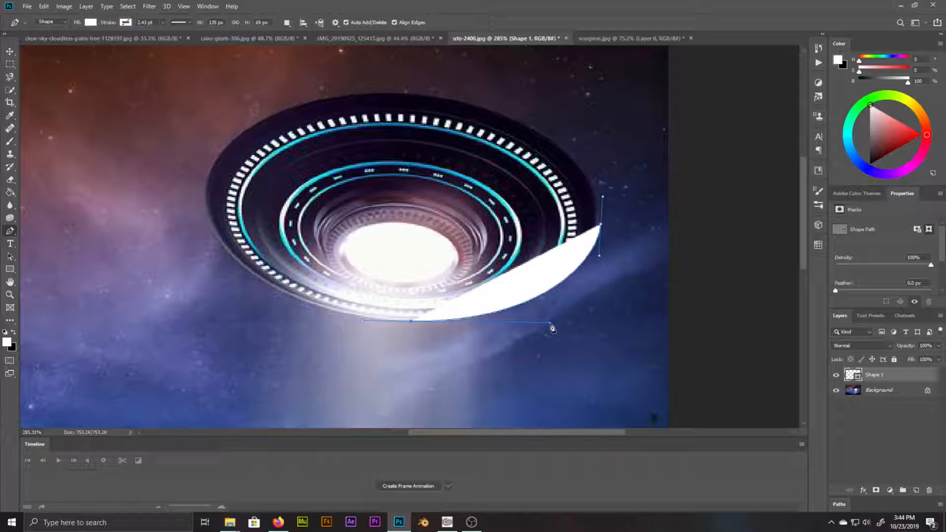
drag(551, 325, 558, 291)
key(ctrl+z)
mouse_move(550, 323)
mouse_down()
mouse_move(534, 329)
mouse_move(547, 326)
mouse_up()
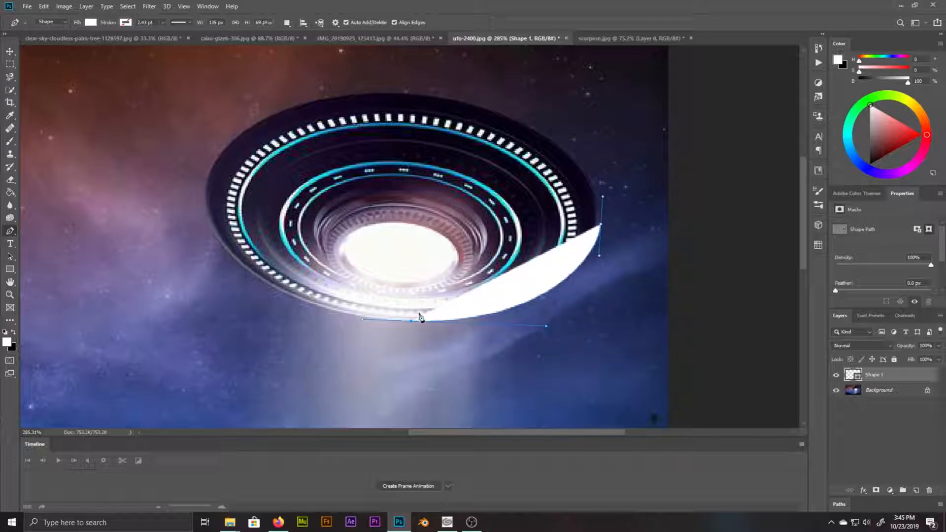
- Continue the Pen outline around the UFO's left and upper rim and close it at the starting point
mouse_move(411, 322)
mouse_down()
mouse_move(403, 324)
mouse_move(413, 321)
mouse_up()
drag(270, 289, 241, 266)
drag(210, 233, 236, 130)
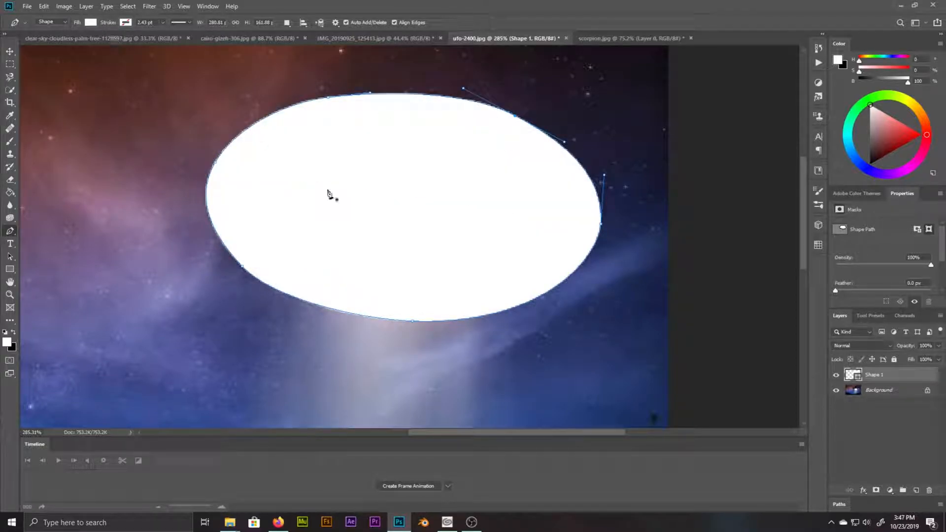
- Set the UFO outline shape's fill to no color
click(90, 23)
click(48, 42)
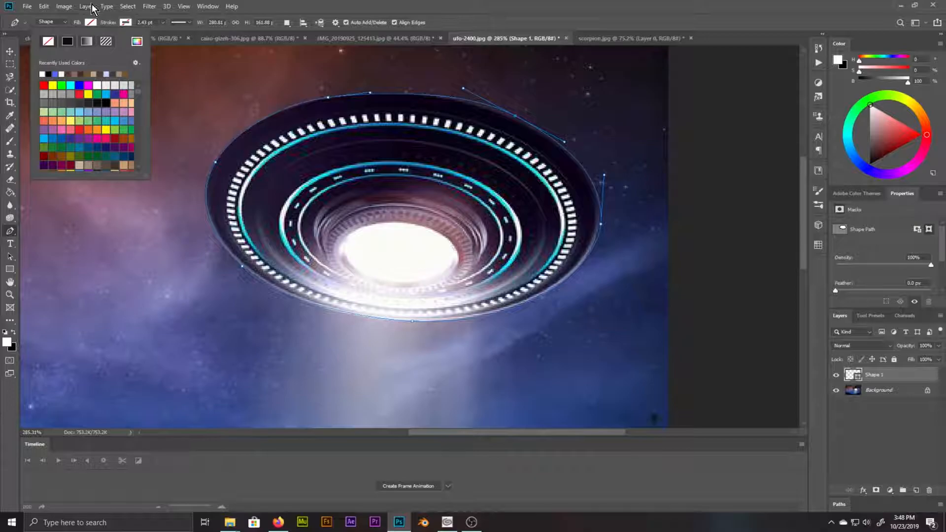
click(90, 24)
drag(311, 136, 371, 196)
key(ctrl+z)
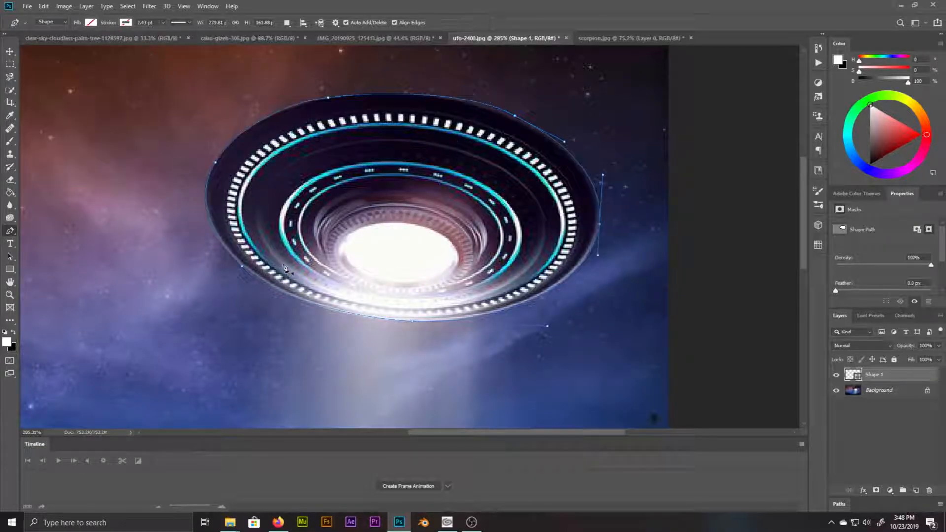
- Turn the UFO outline into a new anti-aliased selection with a feather radius of 0 pixels
right_click(242, 270)
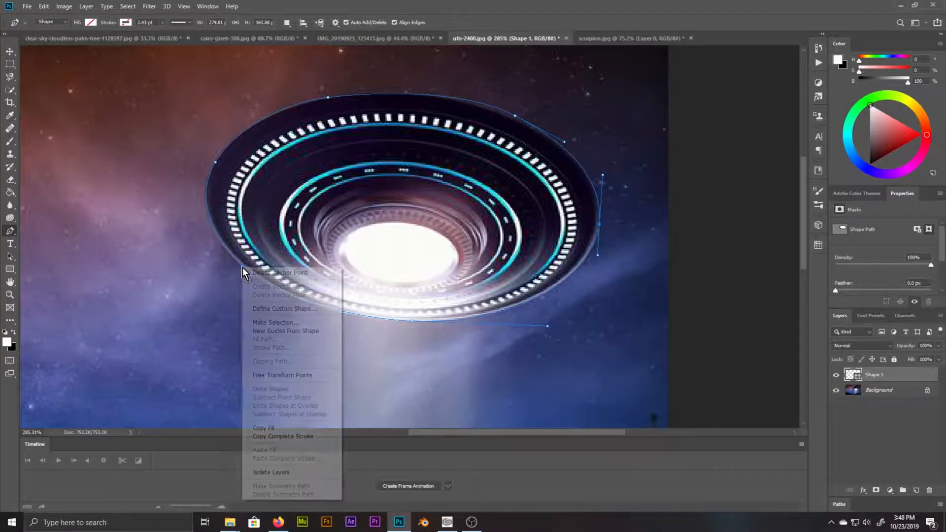
click(276, 322)
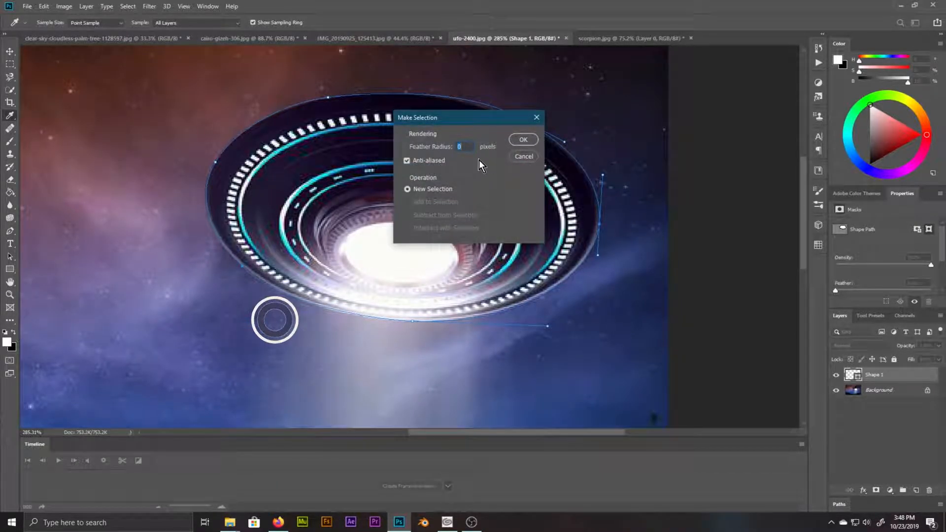
click(523, 140)
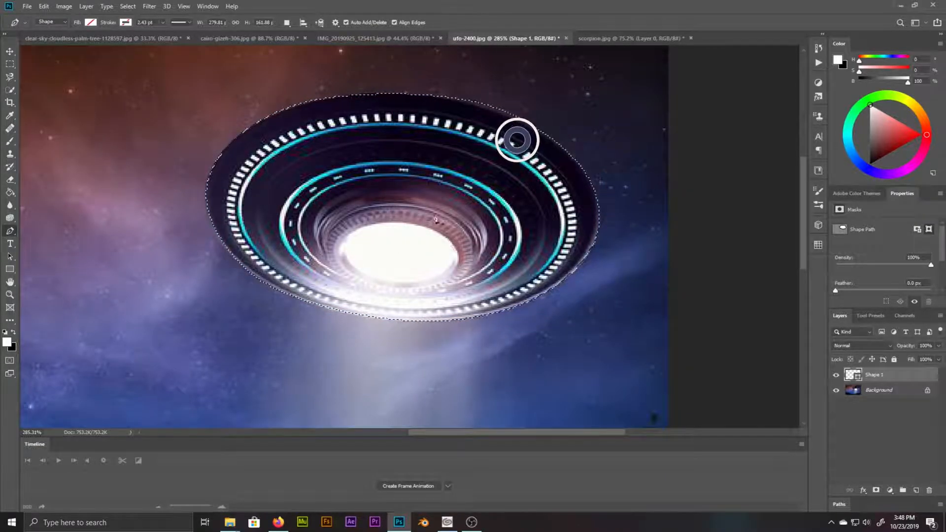
- Convert the locked Background of ufo-2400.jpg into a regular layer, keeping the UFO selected
drag(509, 217, 534, 235)
key(m)
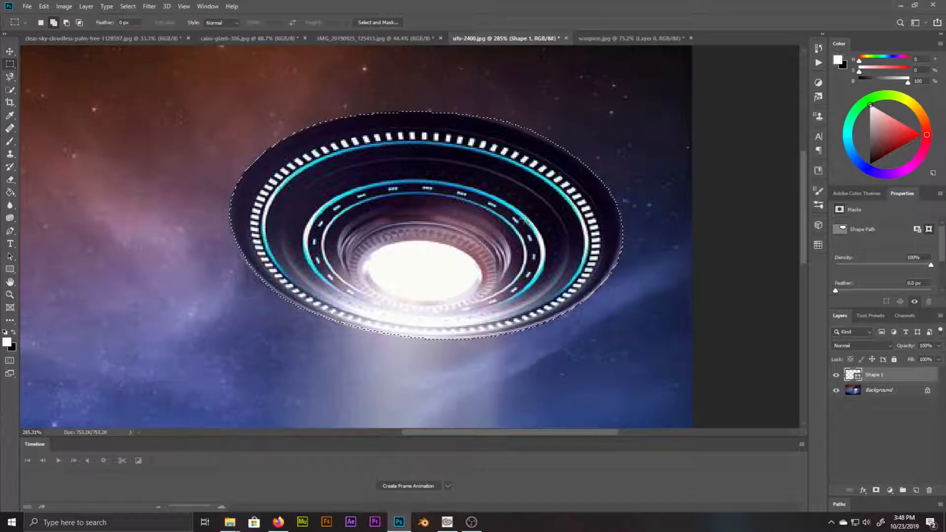
double_click(880, 391)
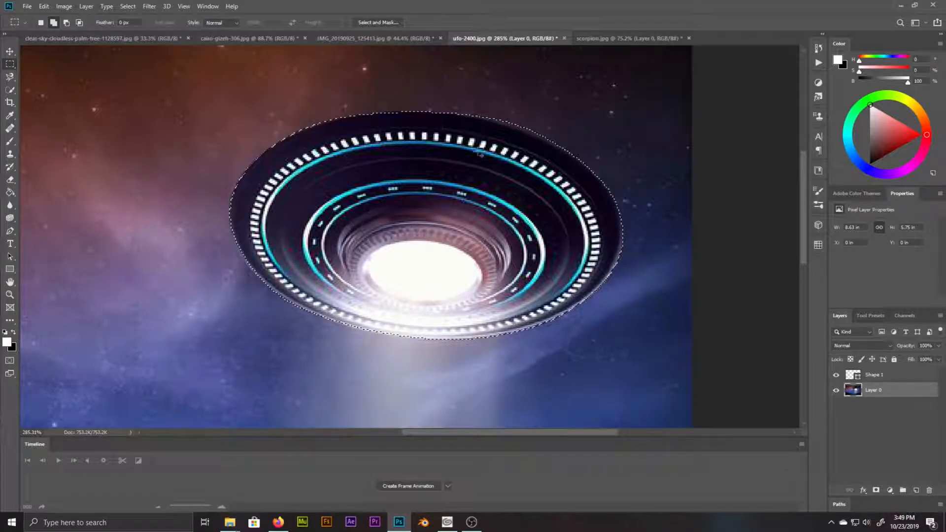
- Paste the copied UFO into cairo-gizeh-306.jpg and move it up to hover over the pyramid's peak
click(364, 39)
click(604, 37)
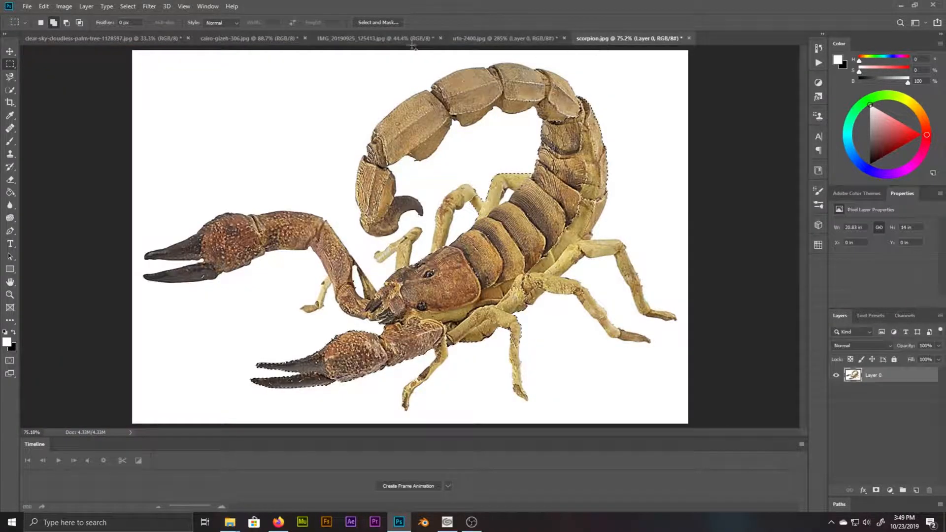
click(258, 39)
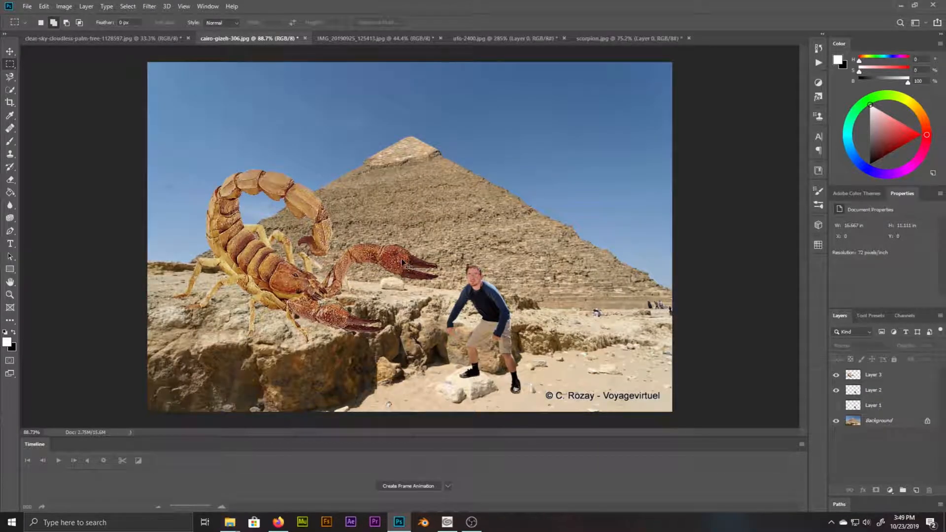
key(ctrl+v)
click(10, 51)
drag(409, 237, 415, 105)
- Pick the Brush tool for the UFO layer and enlarge the soft brush to 300 pixels
key(b)
scroll(413, 142, down, 2)
key(bracketright)
key(bracketright)
key(bracketright)
key(bracketright)
key(bracketright)
key(bracketright)
key(bracketright)
key(bracketright)
key(bracketright)
key(bracketright)
key(bracketright)
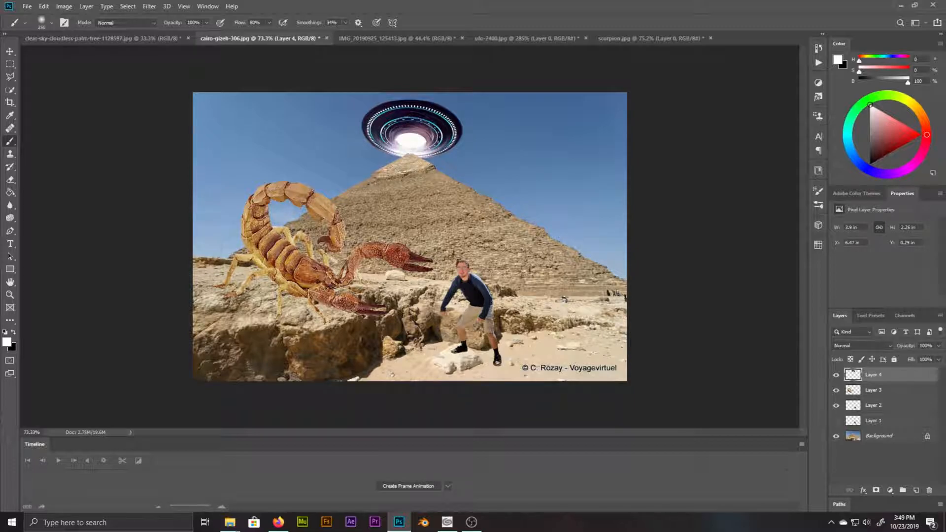
- Paint a soft white glow over the UFO's bright center at 39% brush opacity, replacing the stronger first dab
click(409, 148)
key(ctrl+z)
drag(173, 23, 150, 25)
click(408, 143)
scroll(435, 148, up, 2)
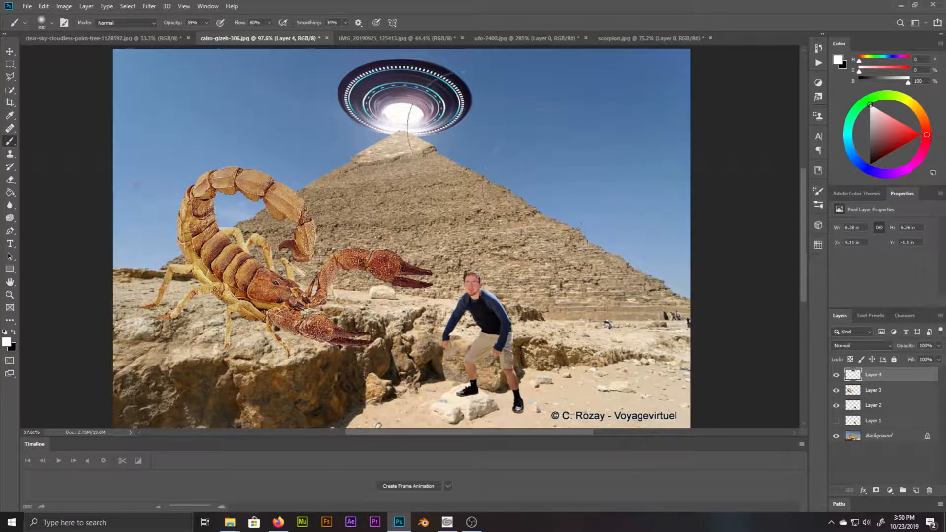
- Remove the selection around the UFO in ufo-2400.jpg and activate the Pen tool
click(526, 38)
key(p)
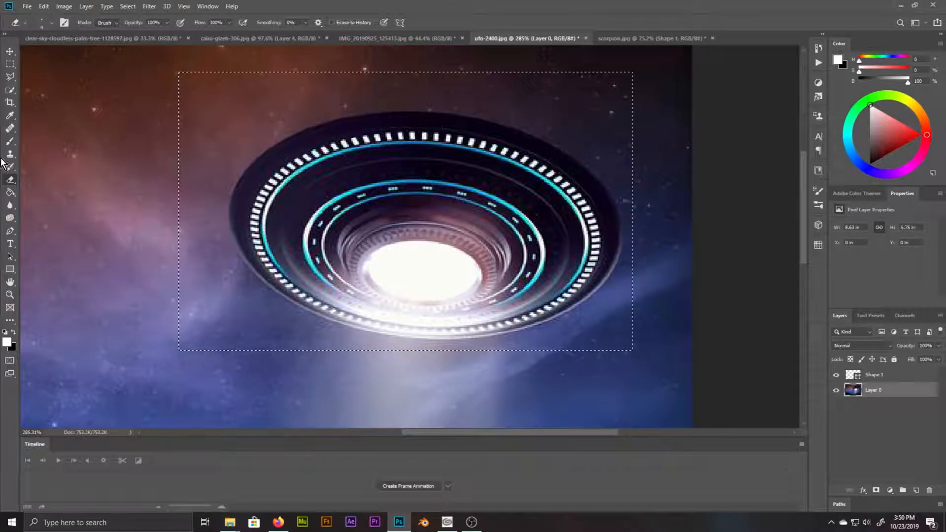
key(ctrl+d)
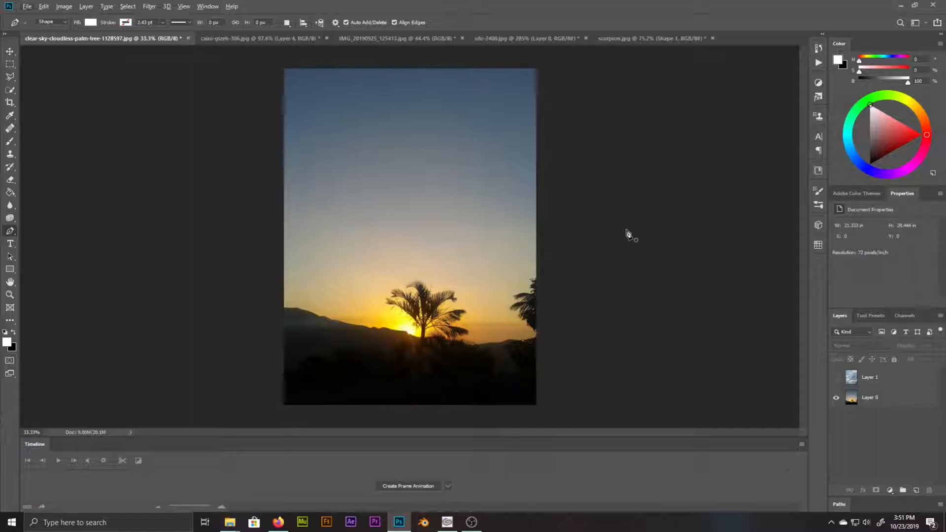
- Examine the palm tree's fine fronds against the sunset sky in clear-sky-cloudless-palm-tree-1128597.jpg
scroll(488, 347, up, 2)
scroll(357, 300, down, 2)
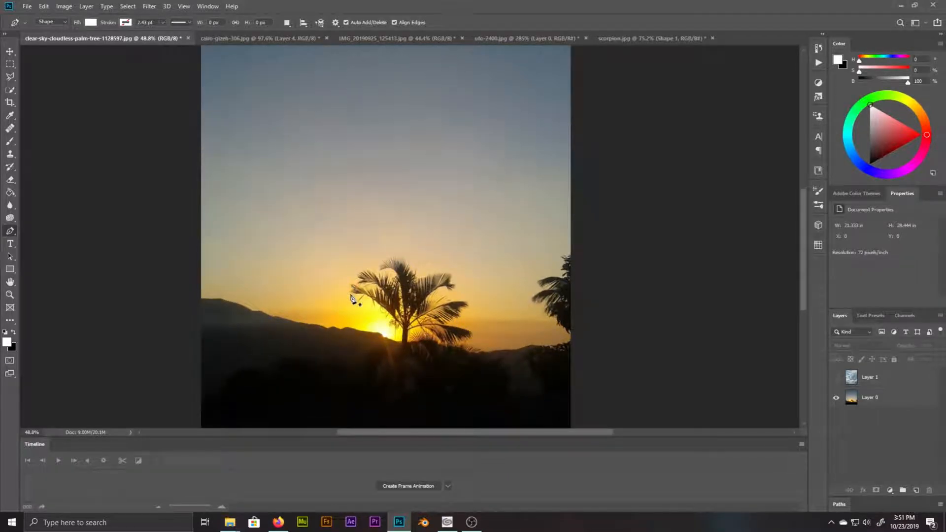
scroll(350, 295, down, 1)
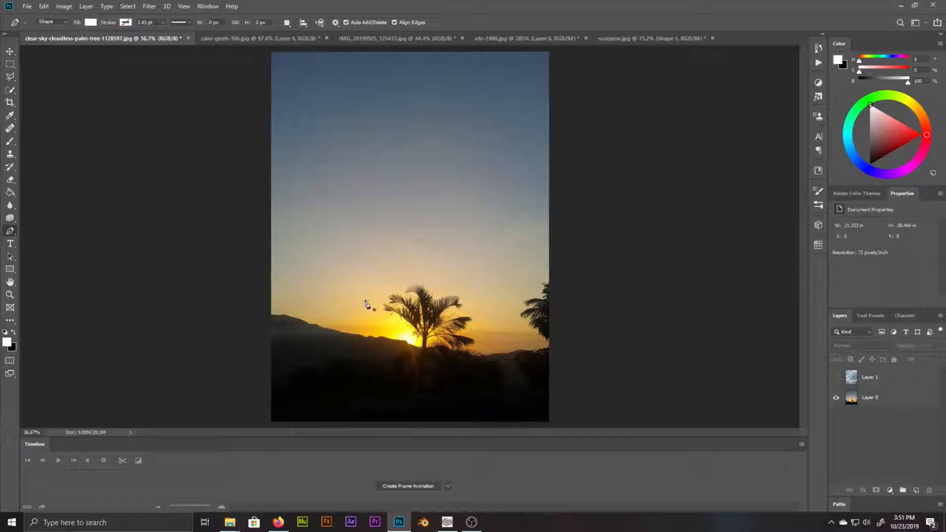
scroll(441, 254, up, 3)
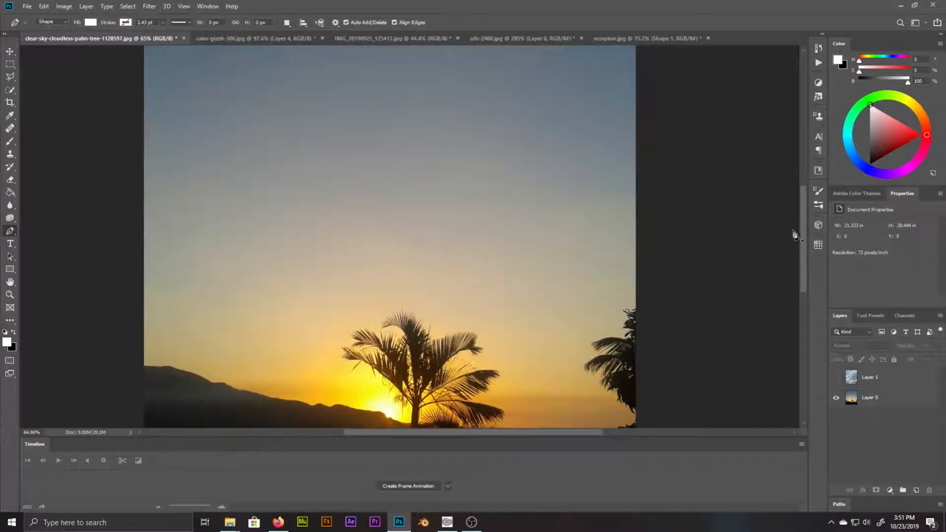
scroll(458, 231, up, 1)
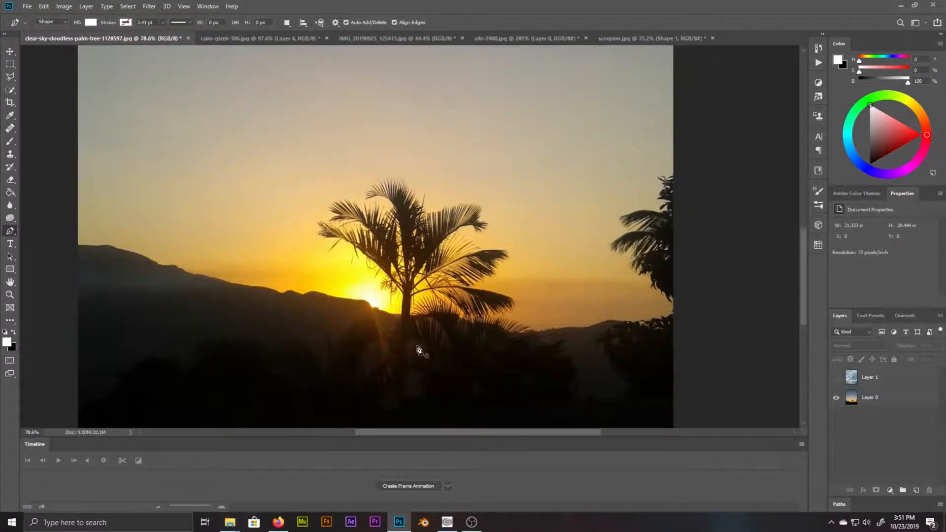
scroll(449, 286, down, 4)
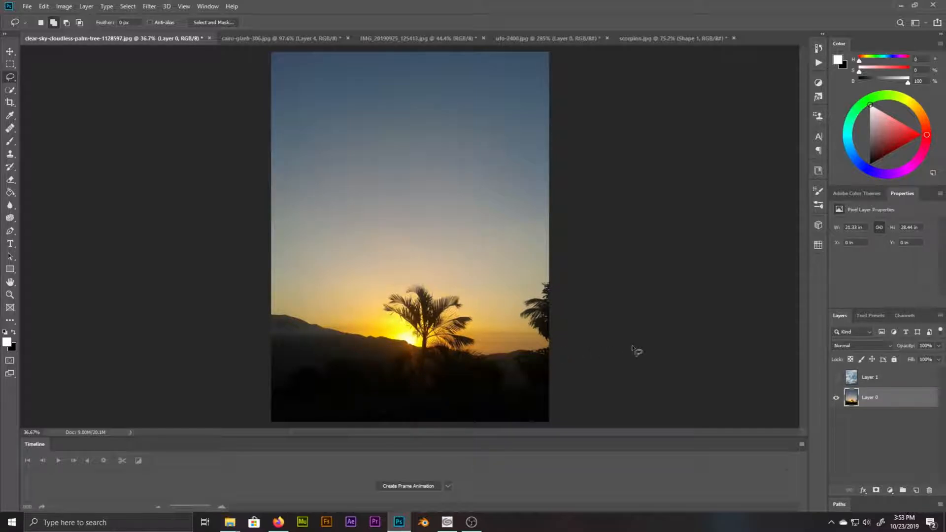
scroll(403, 329, up, 5)
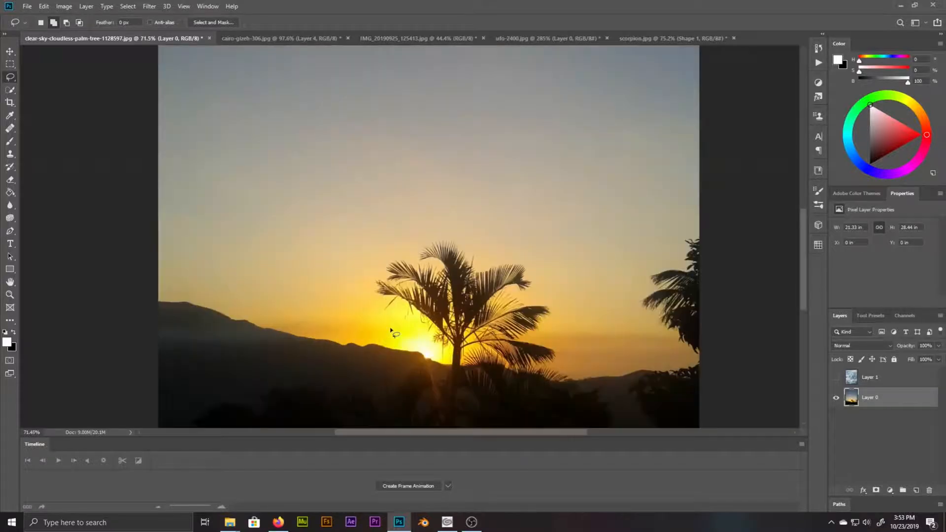
- Try to select the sunset sky around the palm tree with the non-contiguous Magic Wand at tolerance 28
drag(11, 94, 69, 107)
click(296, 262)
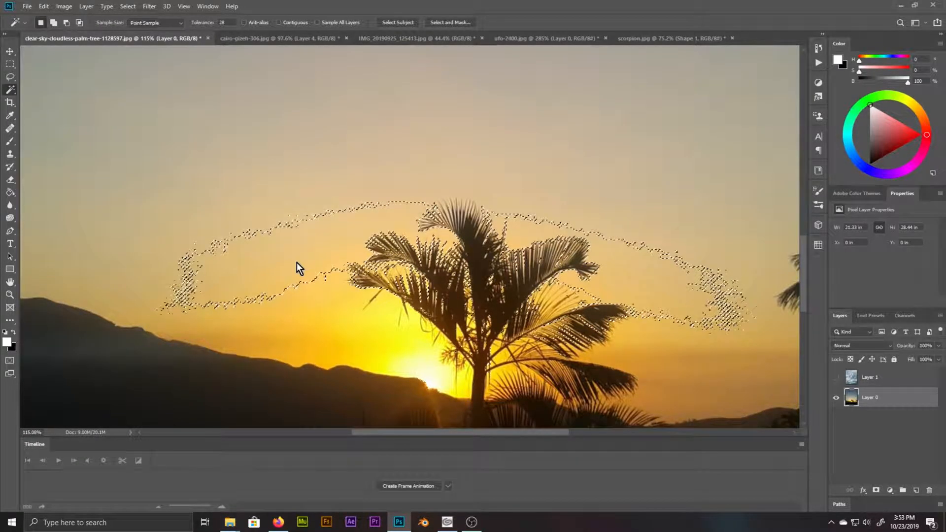
scroll(296, 262, down, 3)
scroll(302, 262, up, 1)
click(304, 283)
click(281, 276)
click(233, 271)
click(233, 269)
click(226, 208)
click(348, 313)
click(274, 266)
click(276, 267)
scroll(482, 292, up, 4)
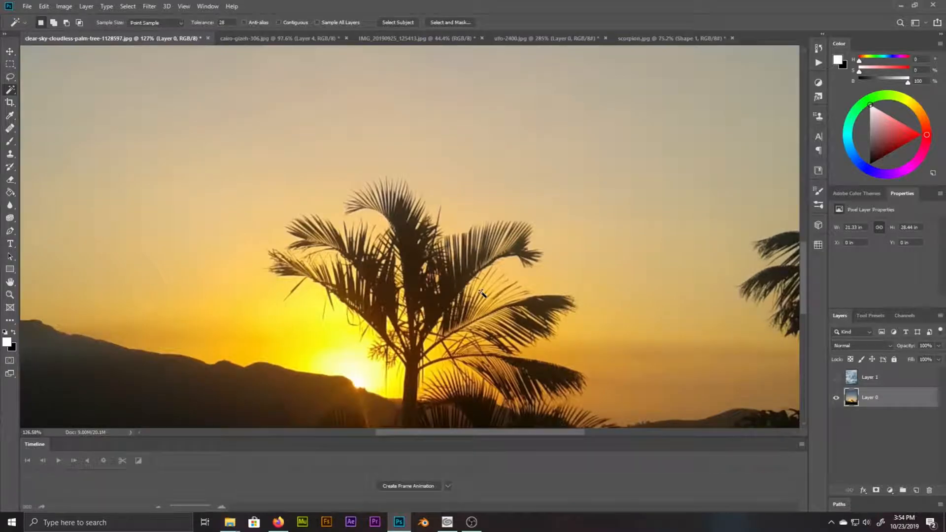
scroll(482, 291, down, 3)
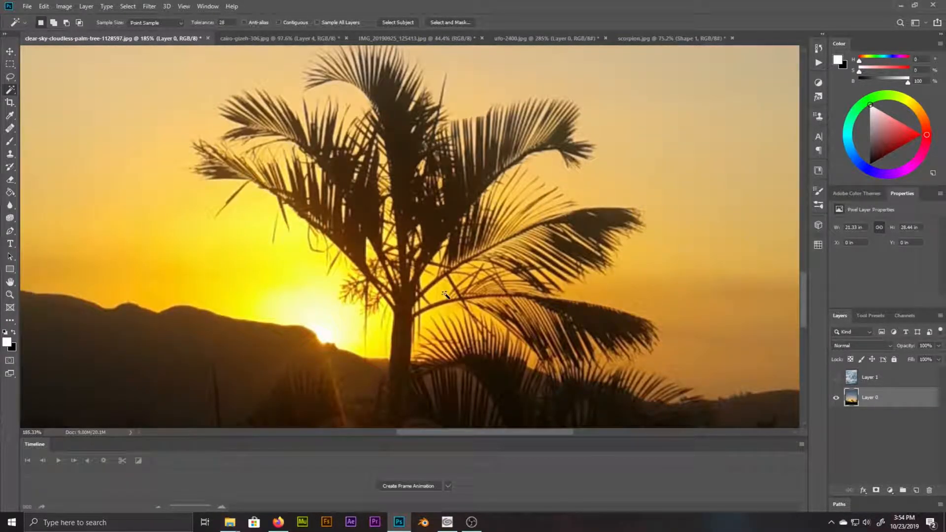
- Try to select the dark palm tree silhouette with the Magic Wand, and clear the selection
click(380, 234)
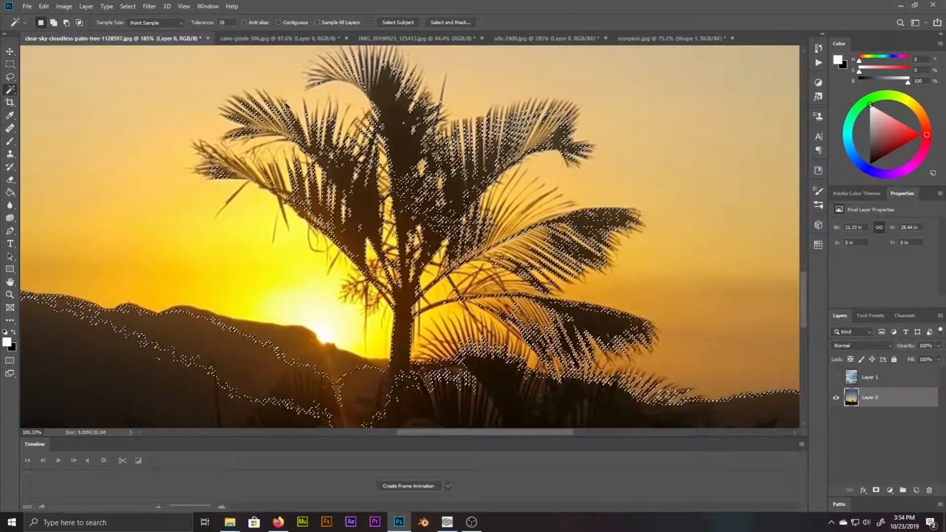
key(ctrl+d)
scroll(294, 173, down, 6)
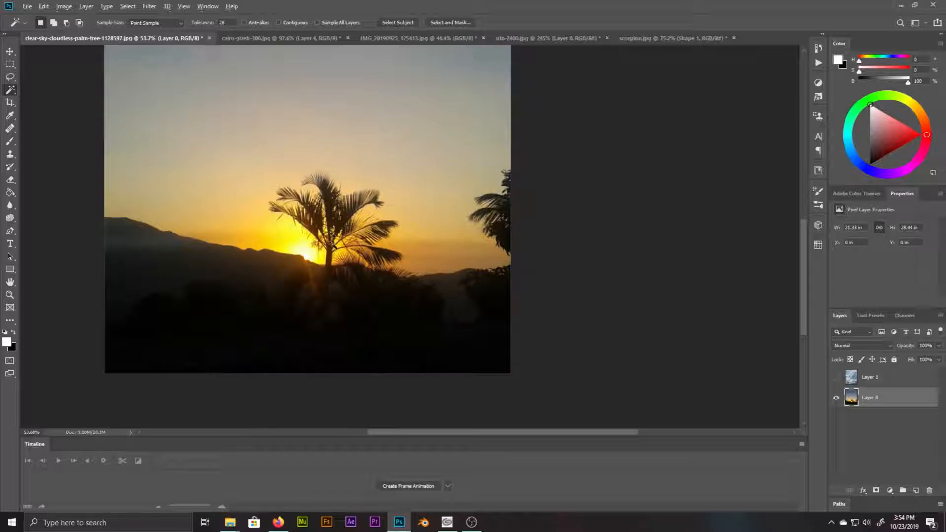
- Duplicate the sunset layer, Layer 0, and move the copy above the cloud layer, Layer 1
scroll(333, 245, down, 3)
scroll(250, 249, up, 3)
scroll(624, 264, down, 1)
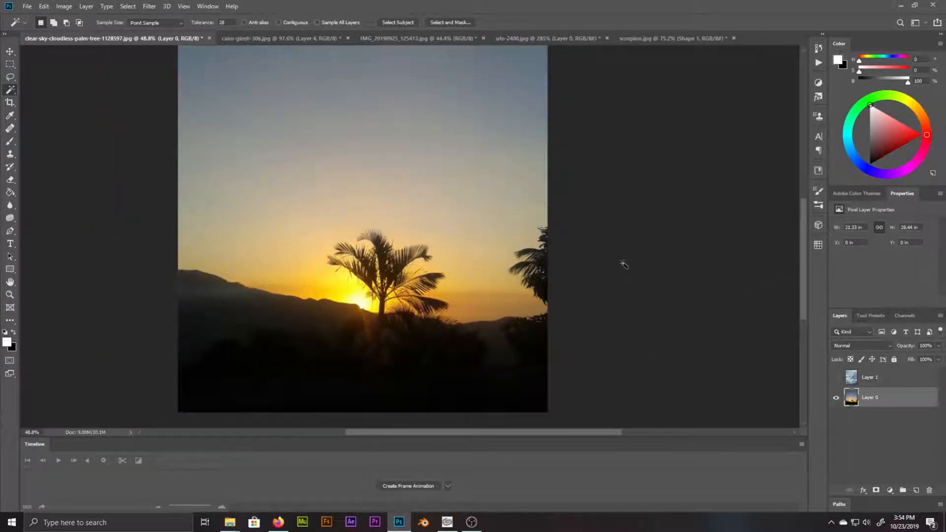
scroll(624, 264, down, 1)
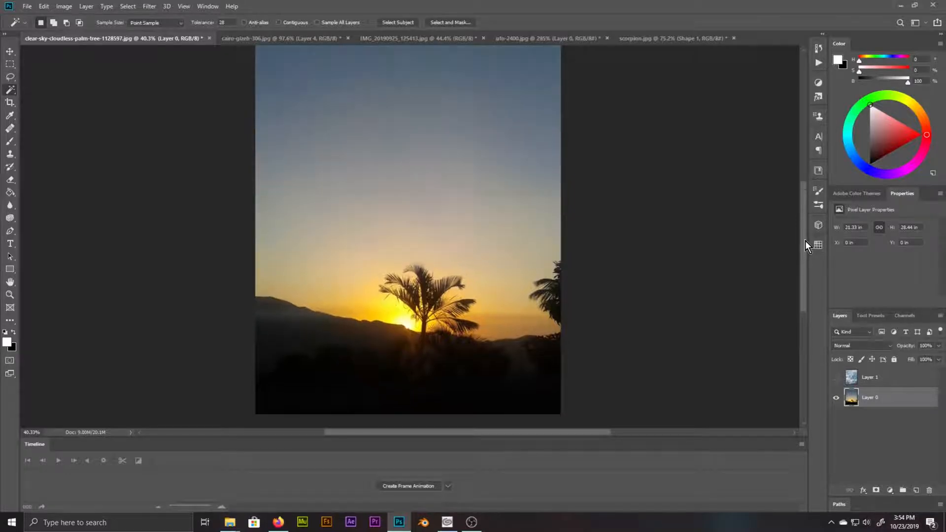
scroll(682, 234, down, 1)
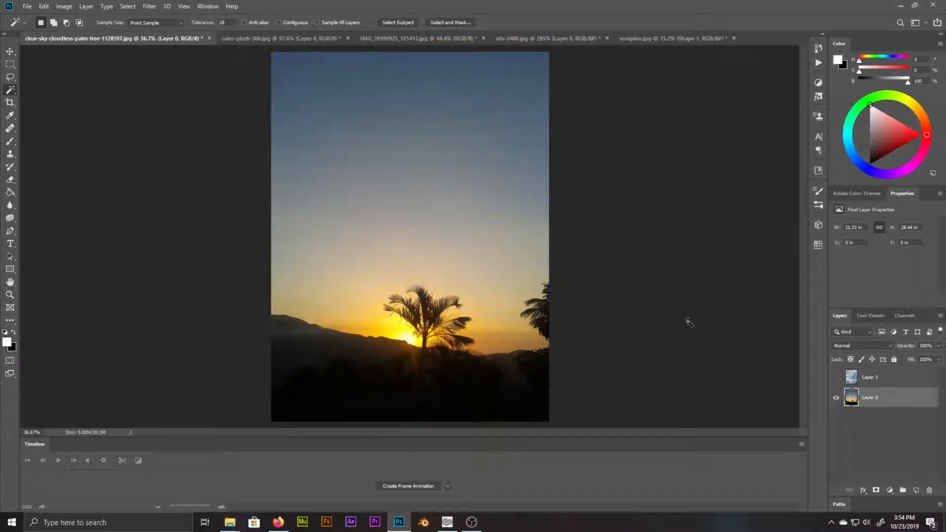
key(ctrl+j)
drag(873, 399, 880, 371)
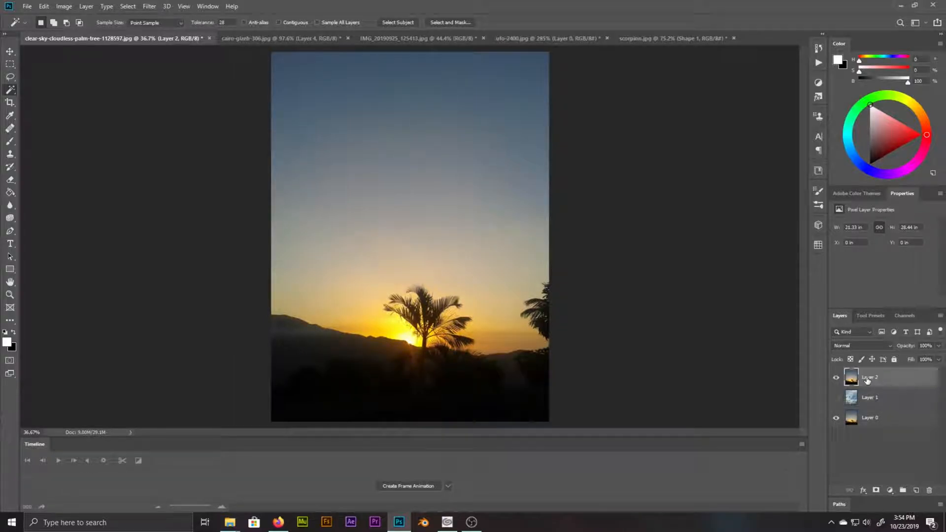
- Apply a Threshold adjustment with a level below 128 to the duplicated sunset layer to separate the palm silhouette from the sky
click(64, 6)
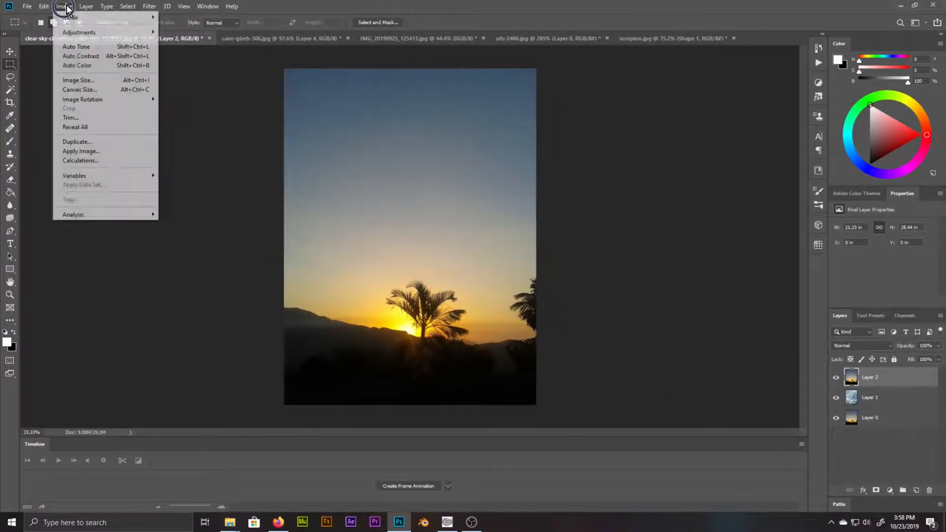
mouse_move(97, 34)
click(203, 166)
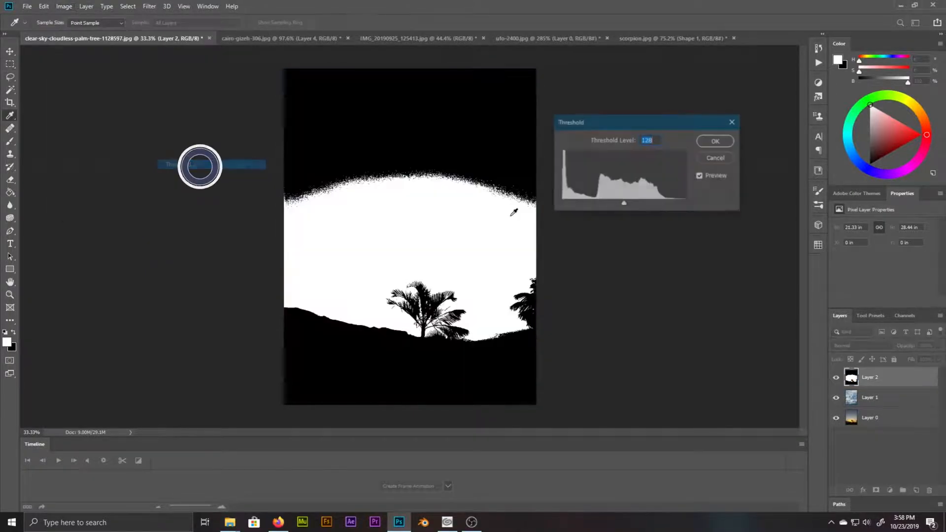
drag(625, 203, 617, 202)
click(716, 141)
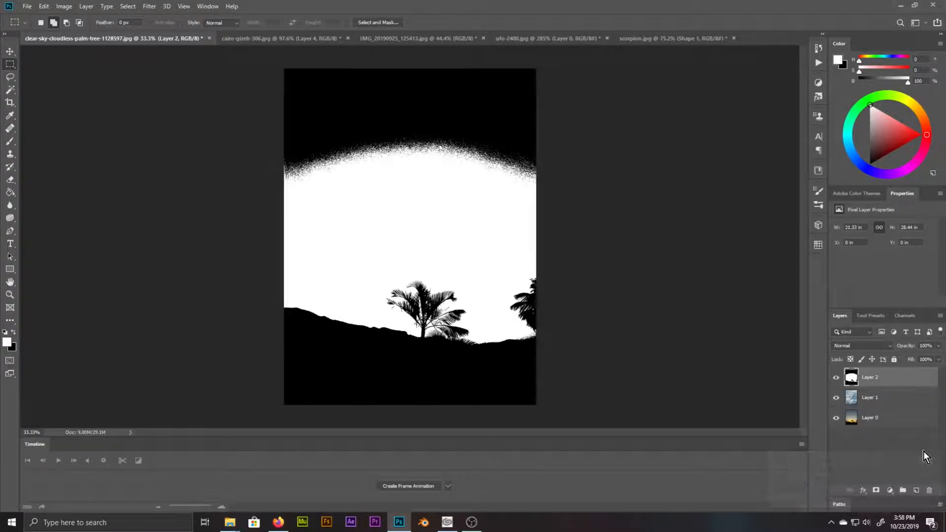
- Examine the speckled edge between the black and white areas of the upper sky on the thresholded layer
scroll(352, 151, up, 13)
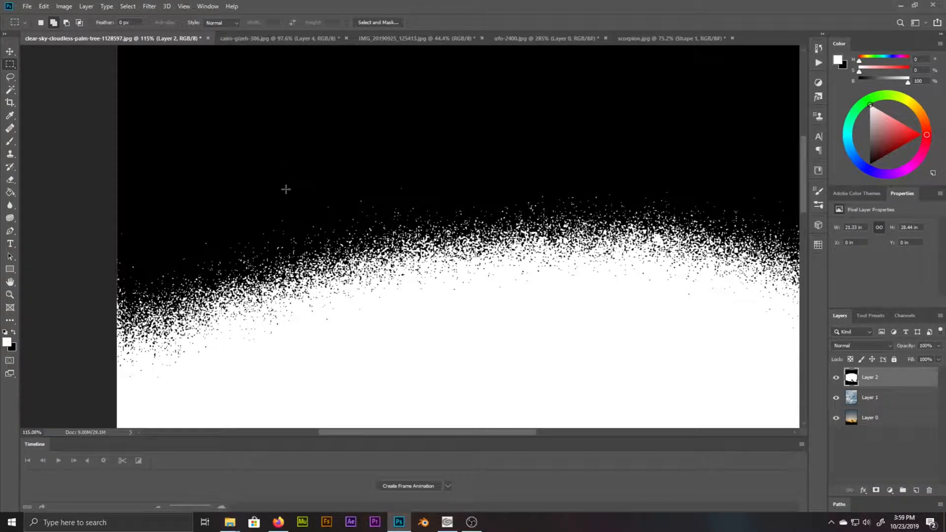
scroll(286, 189, up, 5)
scroll(380, 272, down, 5)
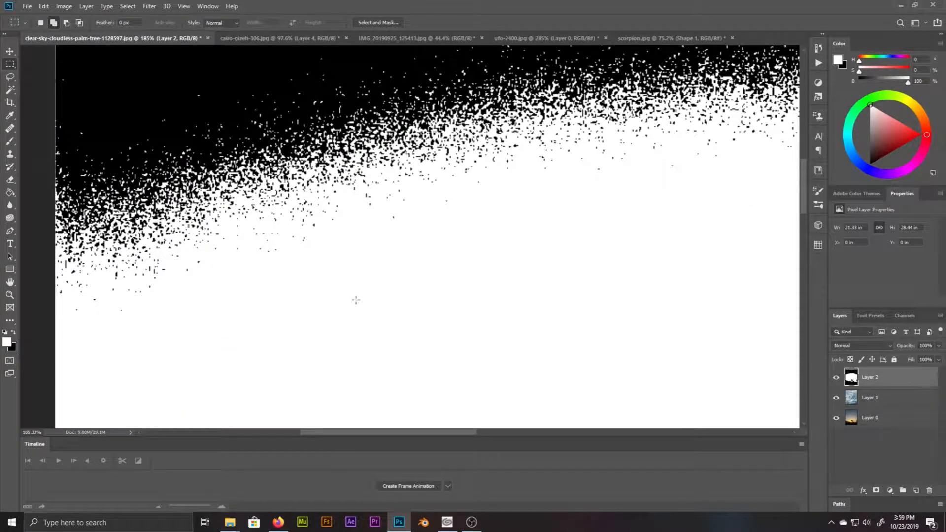
scroll(356, 300, down, 2)
scroll(345, 291, up, 3)
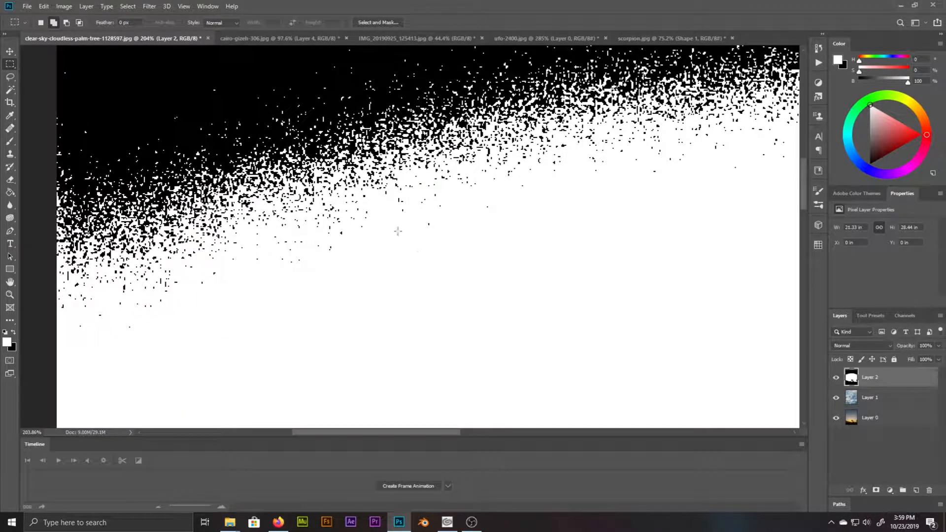
scroll(398, 231, down, 6)
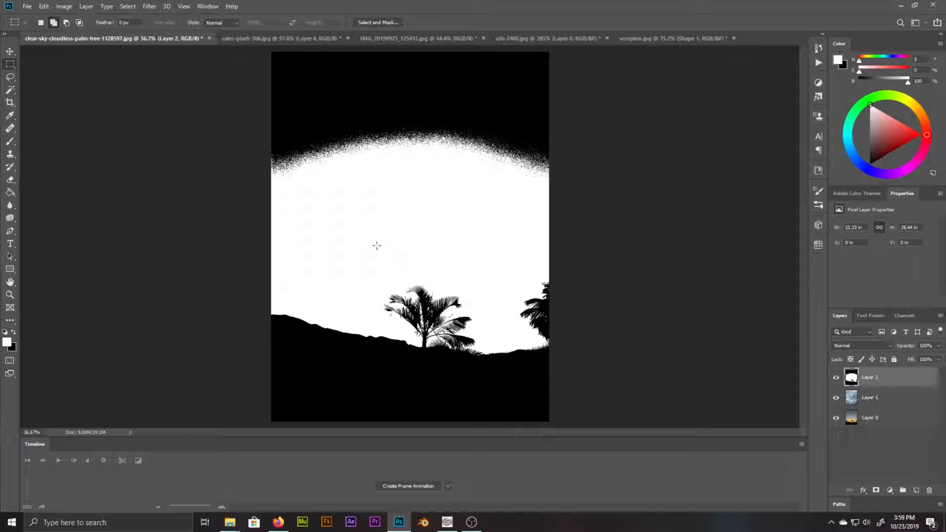
key(ctrl+minus)
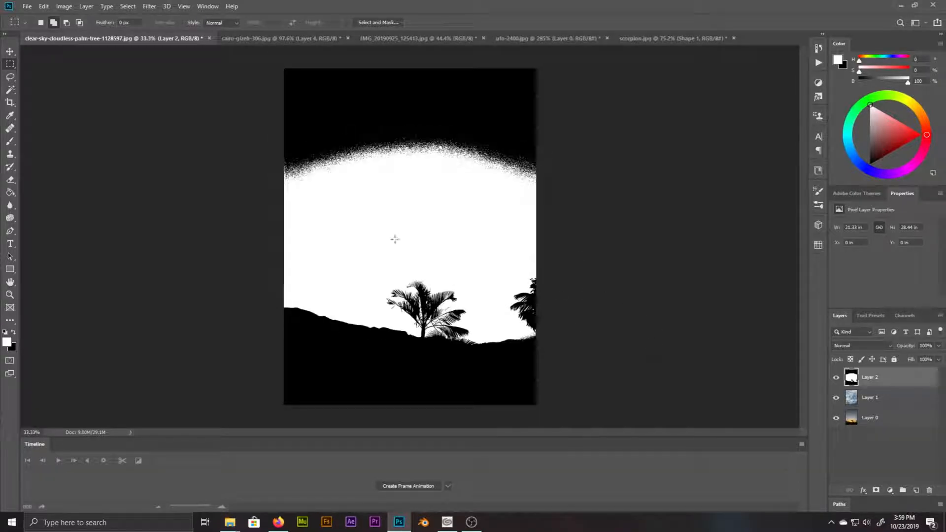
- Select the thresholded layer's white sky area using the Magic Wand and apply it as a layer mask on Layer 1
click(9, 89)
click(384, 139)
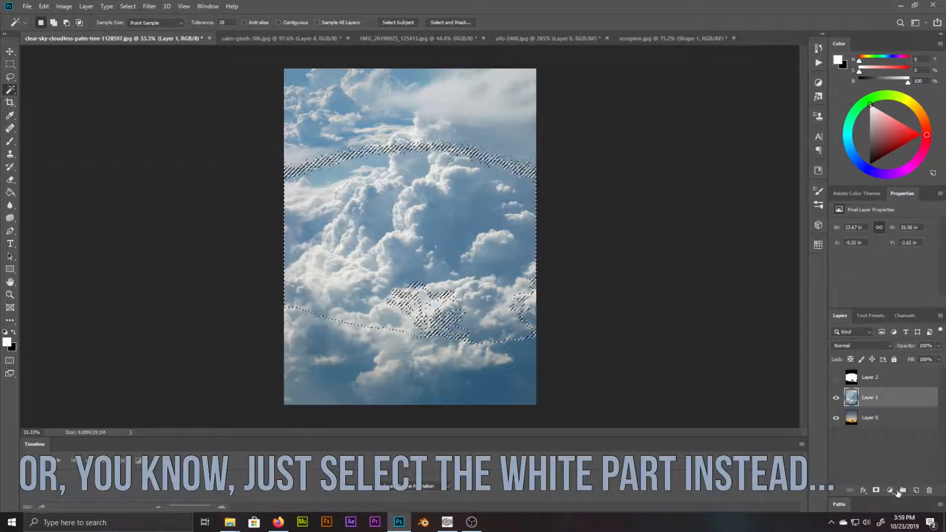
click(876, 491)
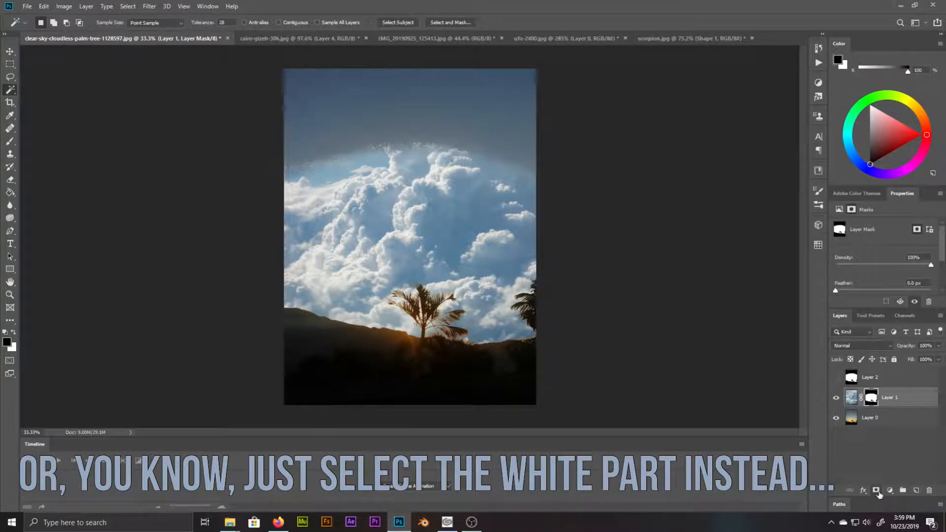
- Set the masked cloud layer's blend mode to Overlay and check the sky down to the palm fronds
scroll(446, 325, up, 13)
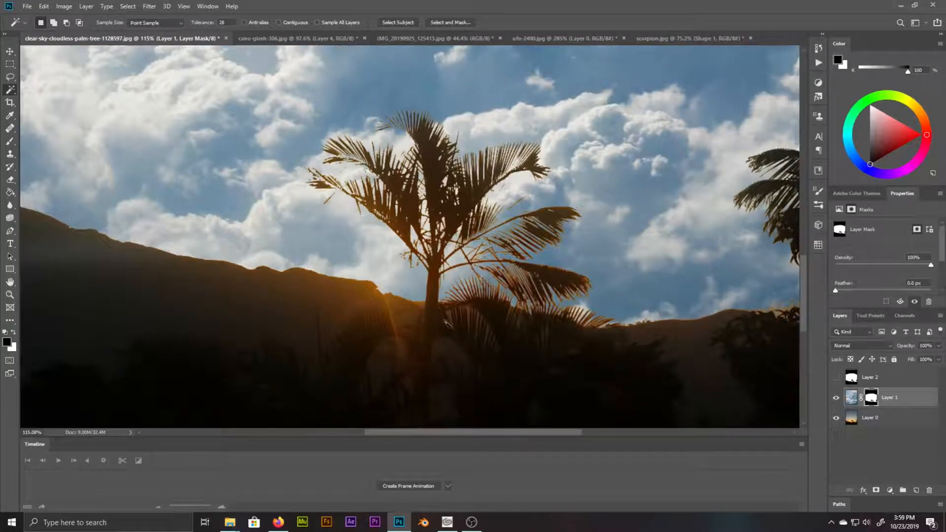
scroll(347, 169, up, 4)
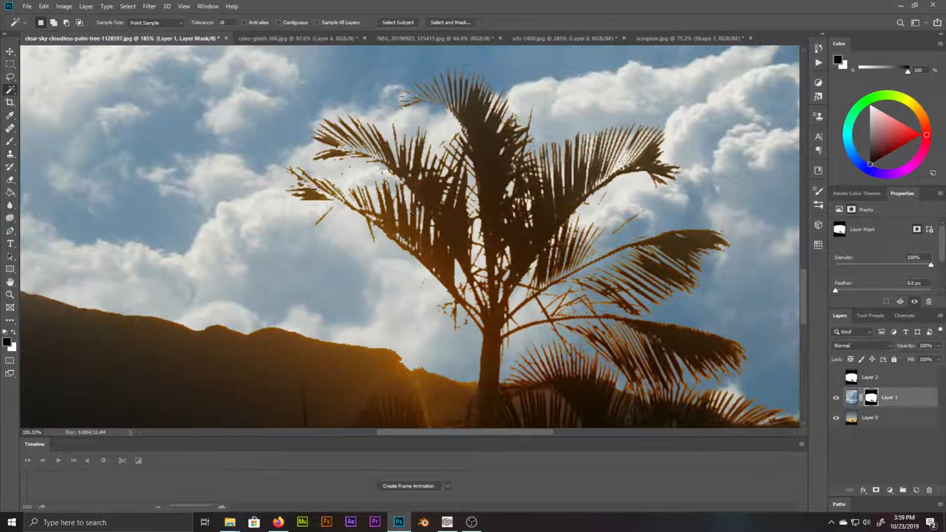
scroll(410, 213, down, 10)
scroll(551, 286, up, 1)
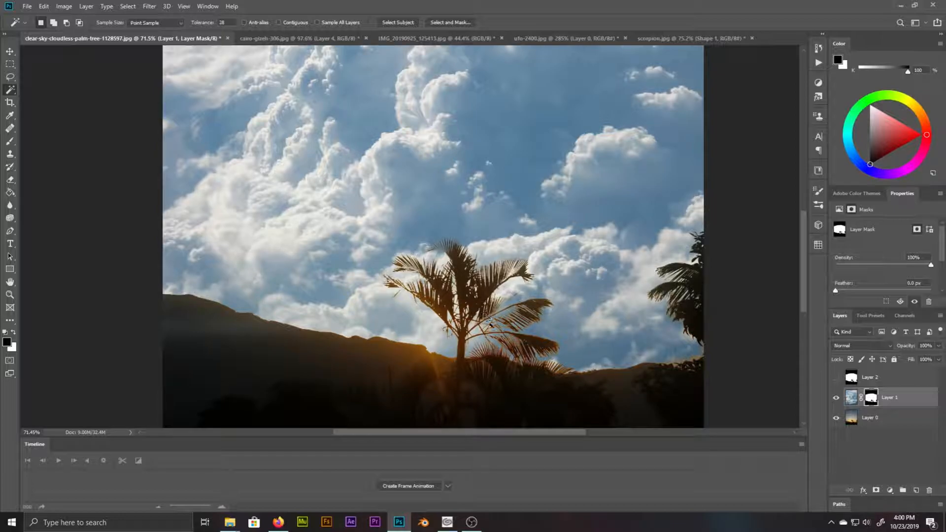
click(851, 397)
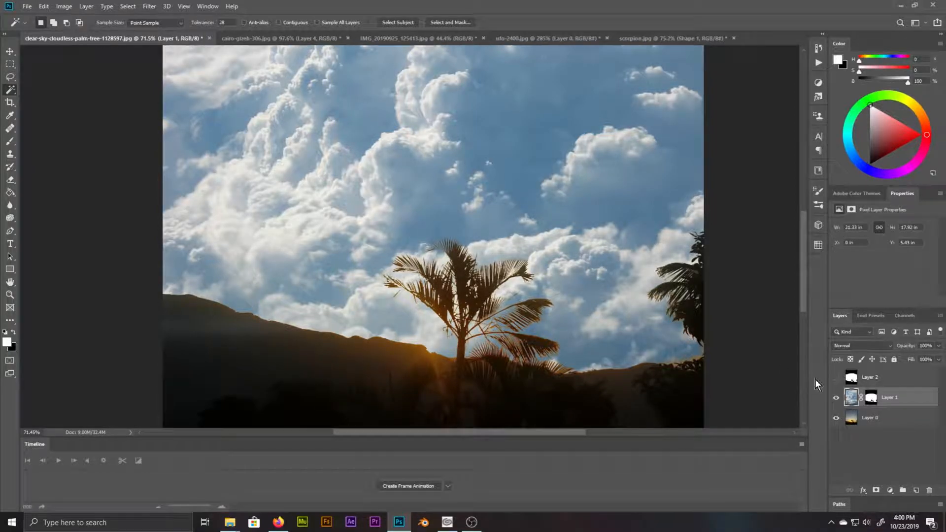
click(852, 344)
click(852, 389)
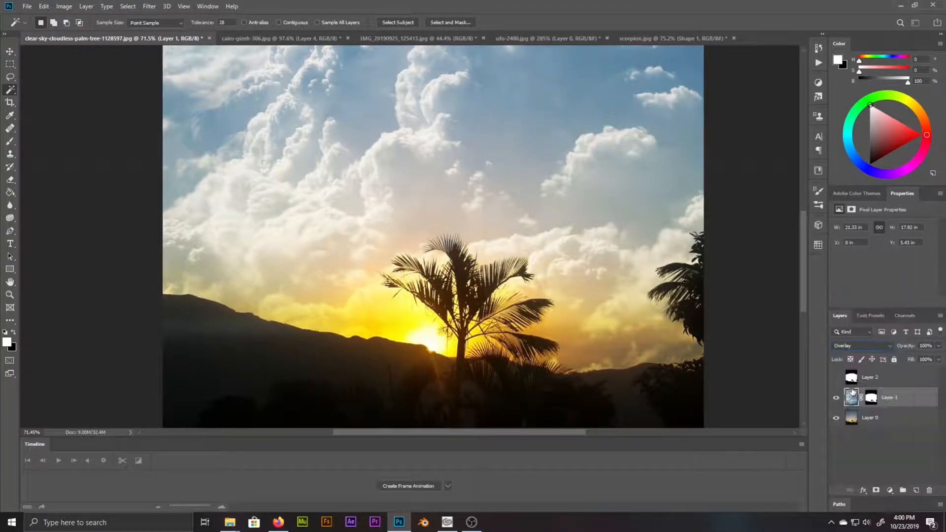
key(m)
scroll(92, 94, down, 8)
scroll(416, 223, up, 5)
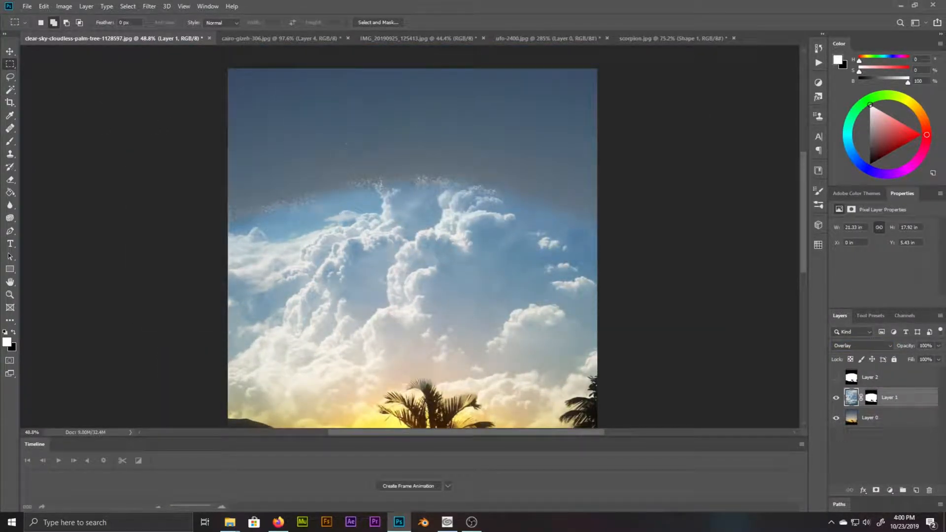
- Show the thresholded Layer 2 over the picture and examine its black upper-sky area
scroll(321, 223, up, 6)
click(836, 377)
scroll(425, 233, down, 8)
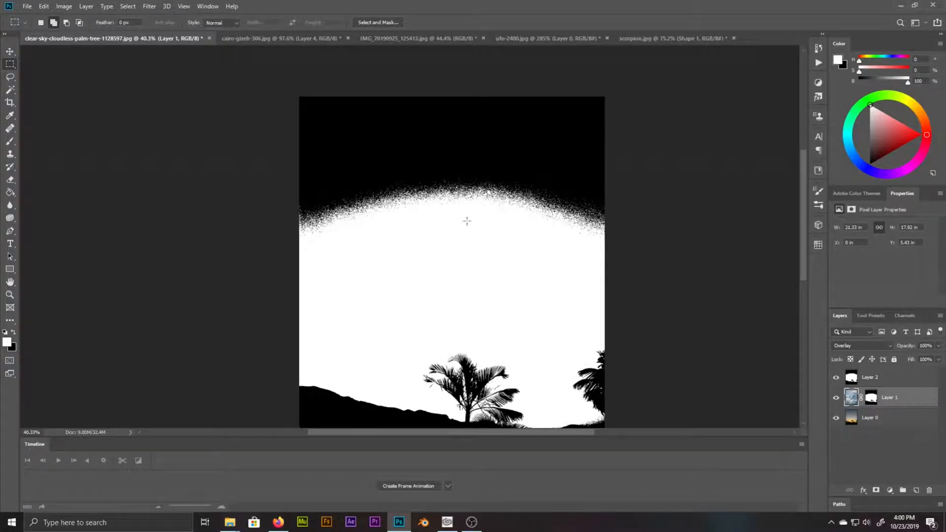
scroll(466, 220, down, 2)
scroll(421, 126, up, 4)
- Hide Layer 2 and erase the black upper-sky area from Layer 1's mask with an enlarged Eraser to extend the clouds upward
click(871, 397)
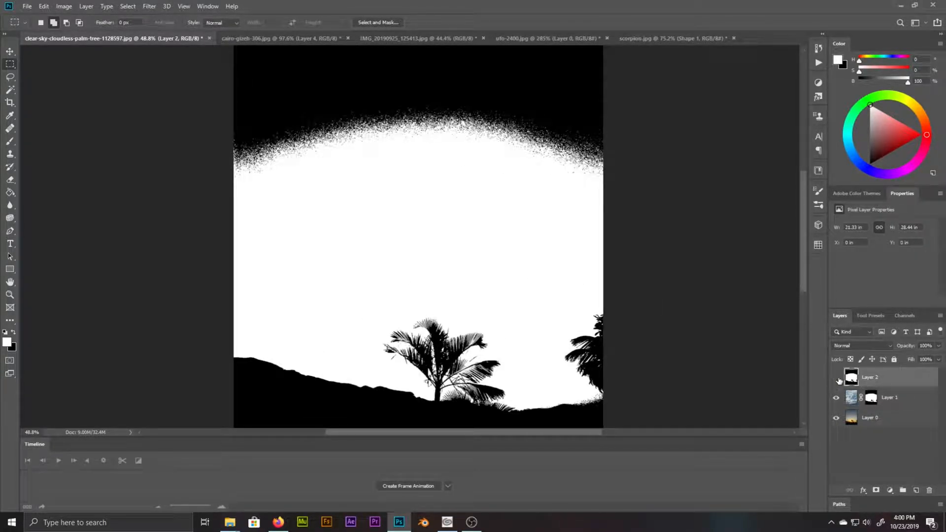
click(837, 378)
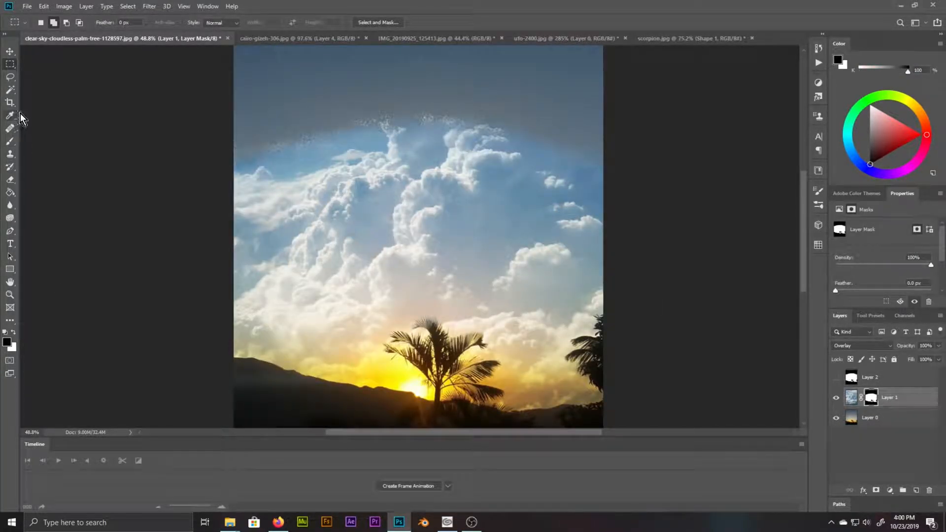
click(9, 179)
key(bracketright)
key(bracketright)
key(bracketright)
key(bracketright)
key(bracketright)
key(bracketright)
key(bracketright)
key(bracketright)
scroll(221, 222, up, 3)
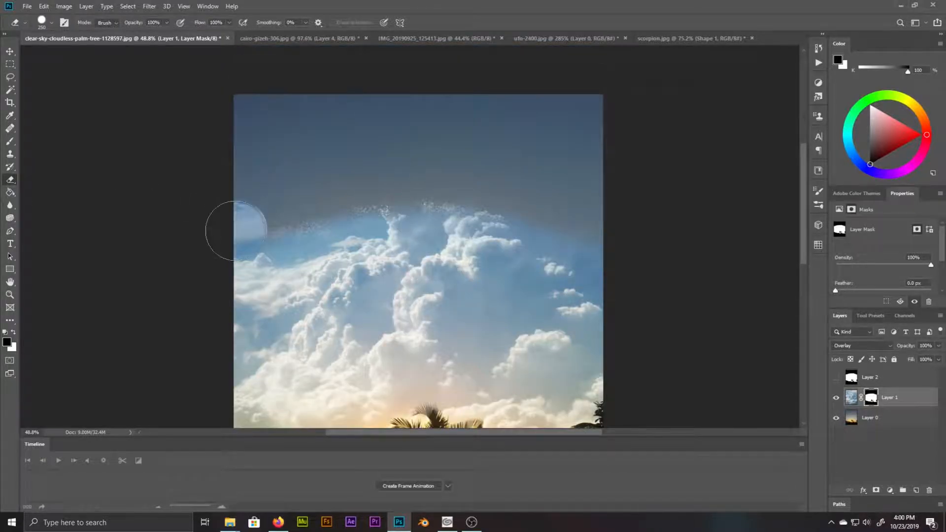
drag(574, 168, 335, 87)
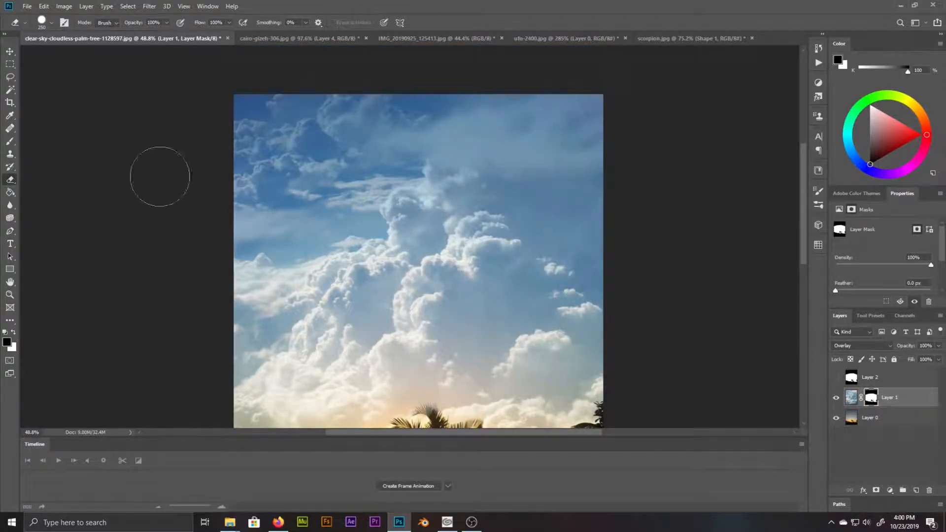
- Apply a Color Balance adjustment to Layer 1's cloud image, shifting its colours toward red and yellow
scroll(479, 230, down, 5)
scroll(480, 231, down, 3)
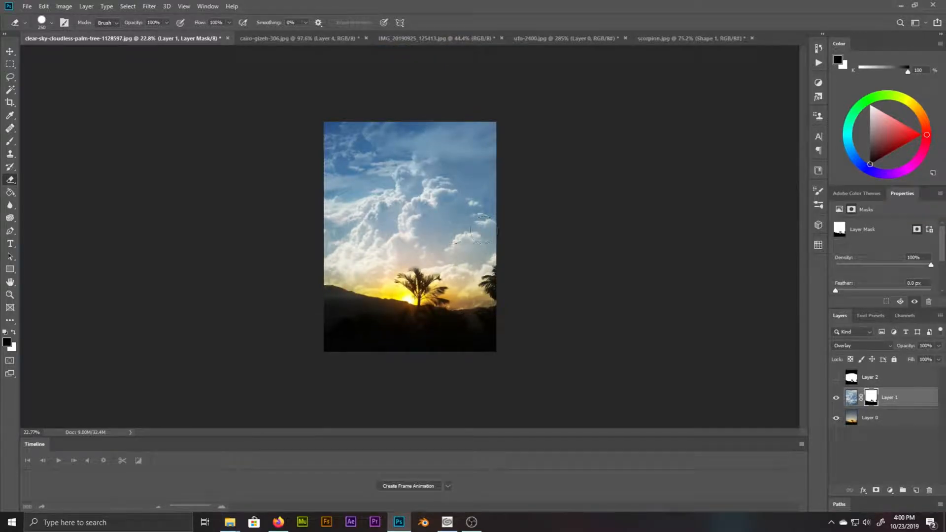
scroll(475, 229, up, 3)
click(10, 51)
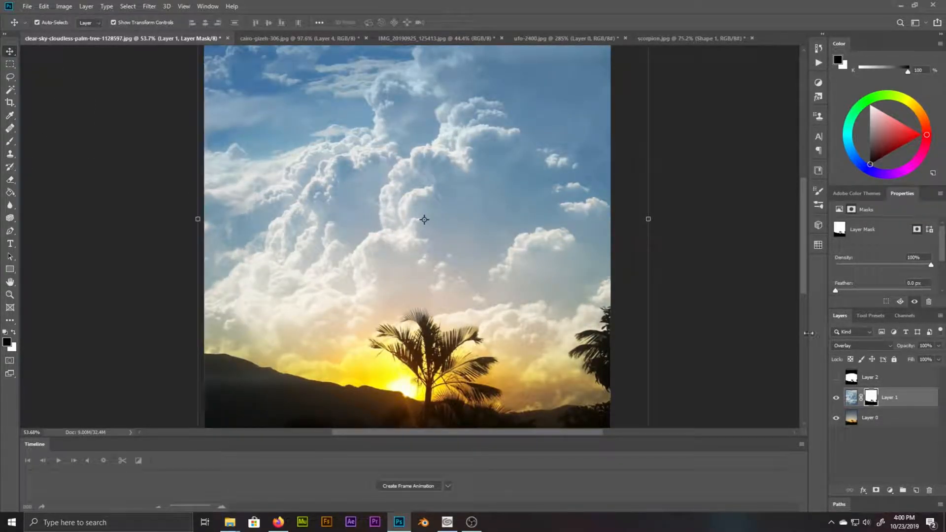
click(852, 397)
click(63, 7)
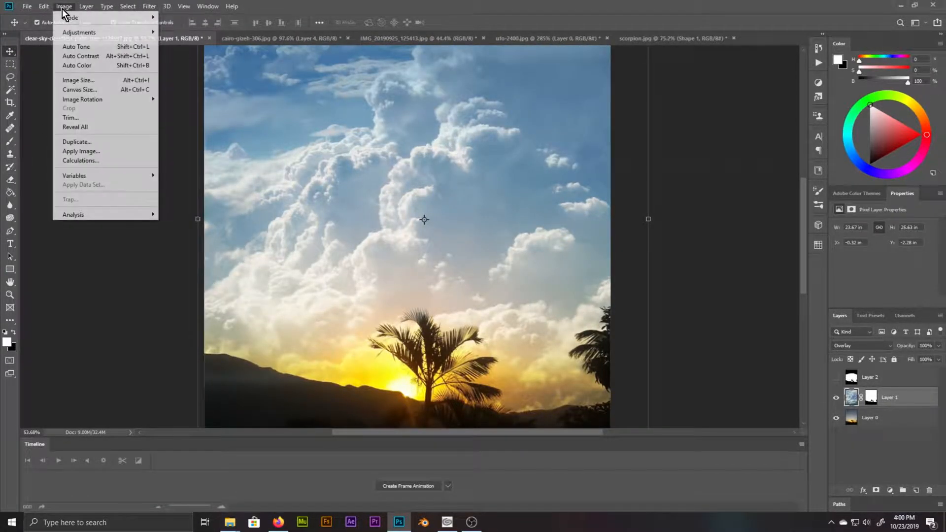
mouse_move(83, 32)
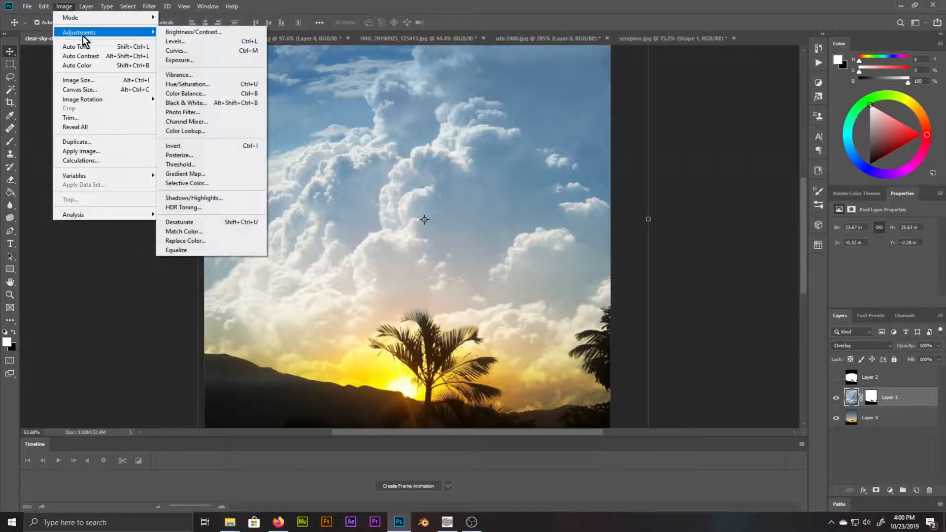
click(199, 94)
drag(682, 275, 645, 279)
drag(679, 252, 726, 252)
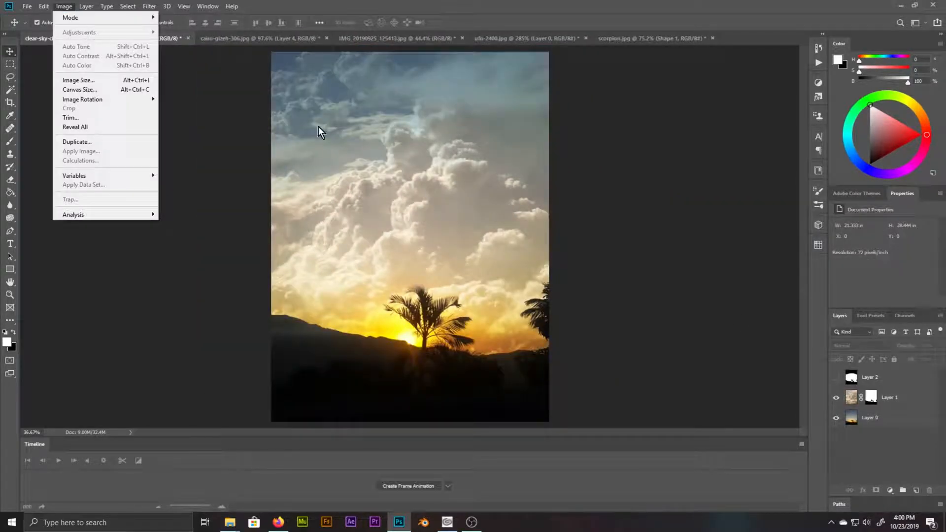
- Apply an S-shaped Curves adjustment to Layer 1's cloud image, with darker shadows and a highlight point at input 197, output 210
click(856, 400)
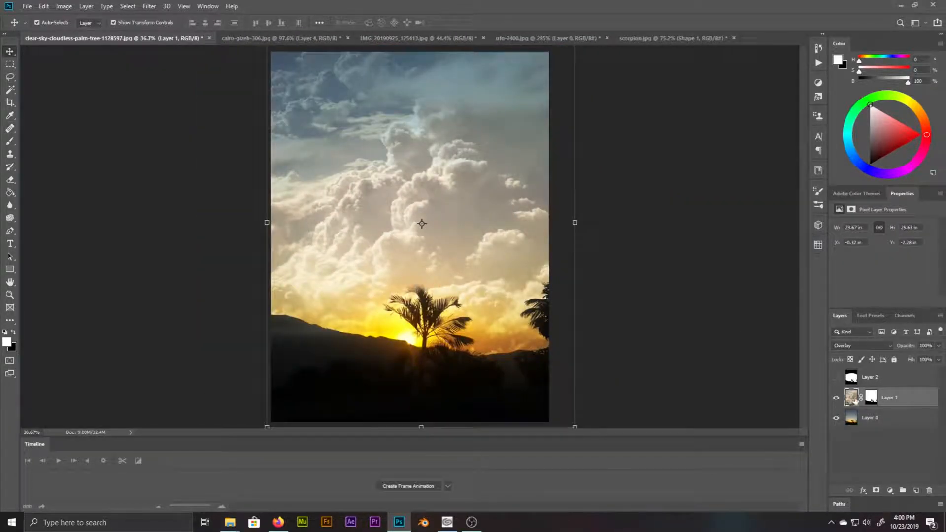
click(68, 8)
mouse_move(88, 28)
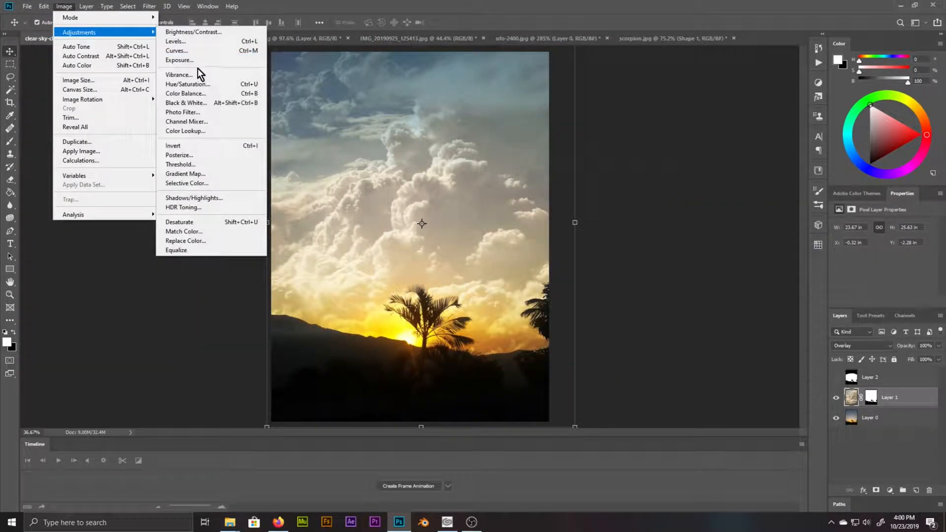
click(197, 51)
click(712, 169)
drag(657, 230, 646, 259)
mouse_move(712, 168)
mouse_down()
mouse_move(702, 156)
mouse_move(715, 165)
mouse_up()
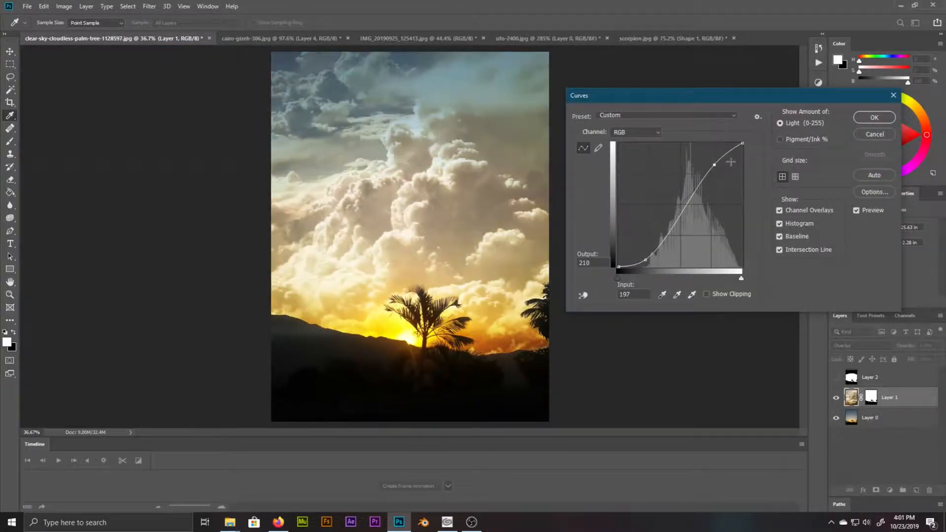
click(871, 117)
- Examine the colour-adjusted clouds up close and in the full picture, from the upper sky down to the palm tree
click(10, 64)
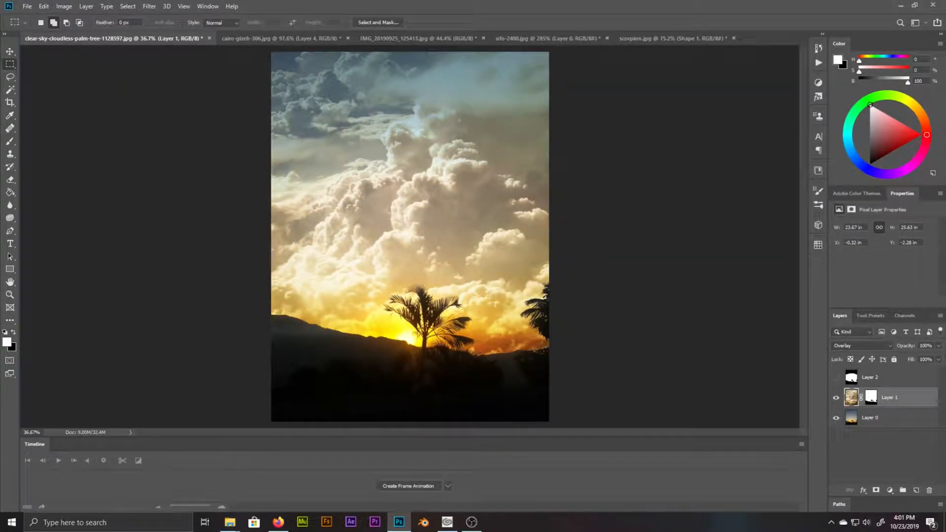
scroll(594, 164, up, 6)
scroll(513, 164, up, 4)
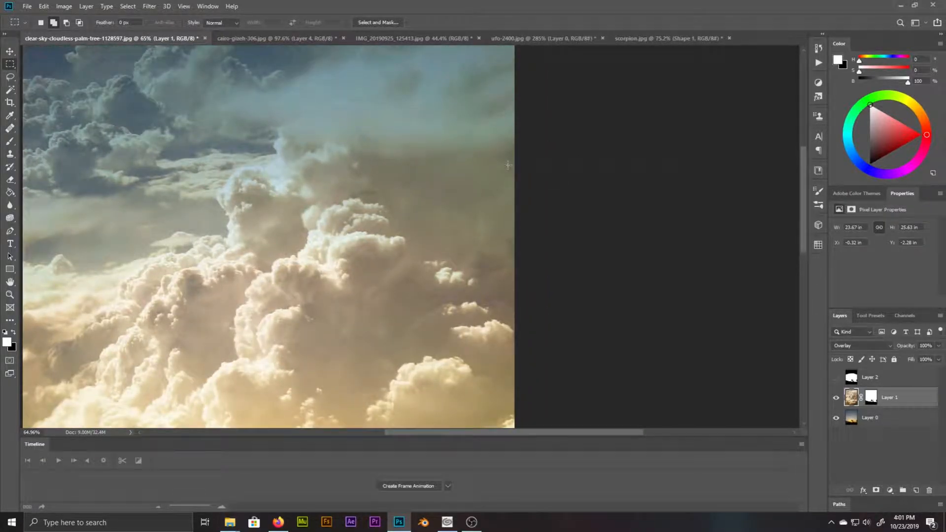
scroll(506, 161, down, 4)
scroll(505, 160, down, 4)
scroll(503, 170, down, 6)
scroll(480, 229, up, 4)
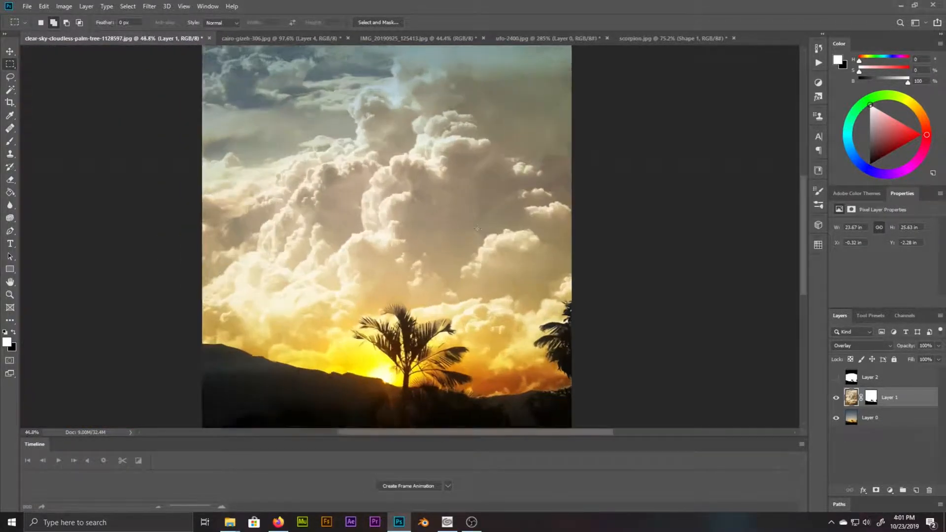
scroll(501, 276, down, 2)
scroll(501, 282, down, 4)
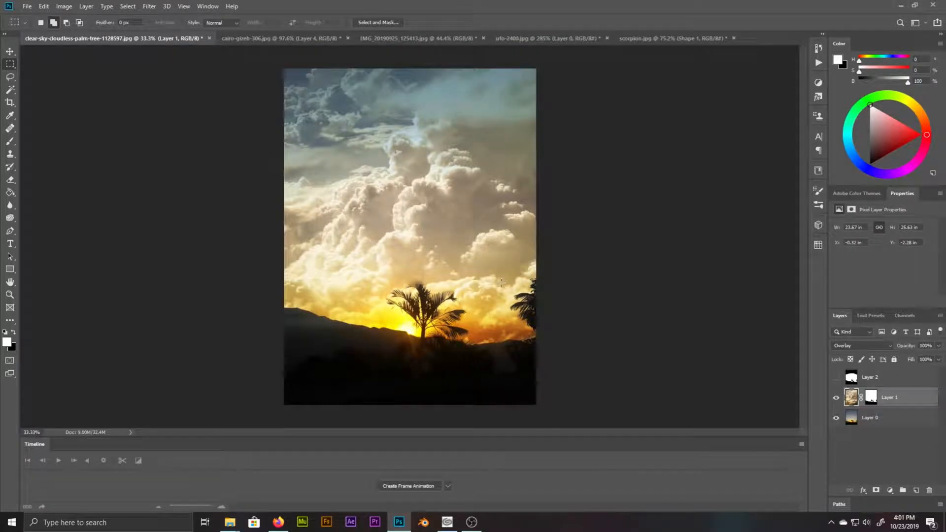
scroll(377, 374, up, 3)
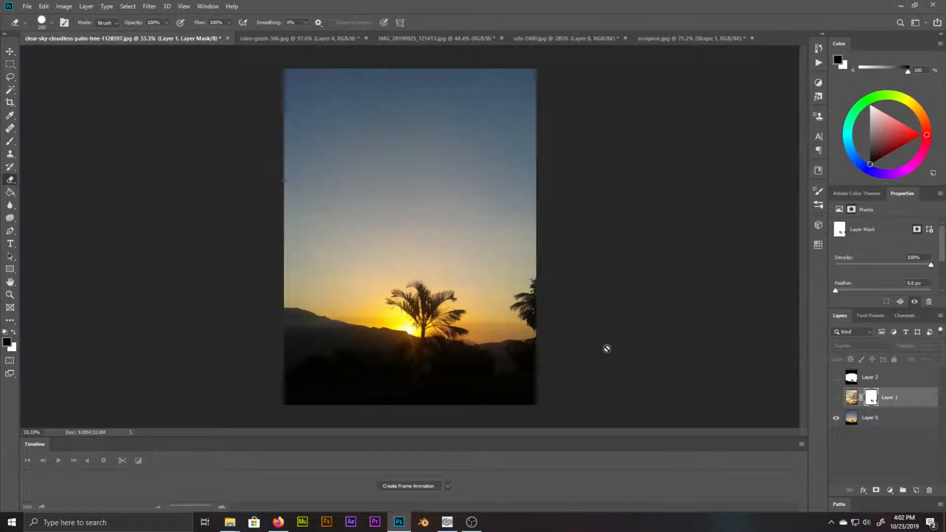
- Compare the palm tree picture with the cloud layer hidden and shown, checking the silhouette against the sky
scroll(409, 345, up, 6)
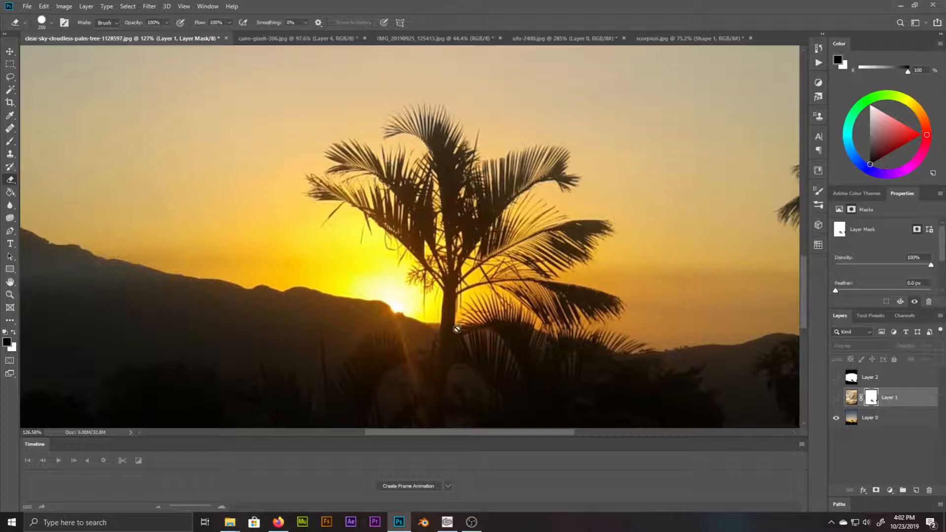
scroll(455, 328, down, 4)
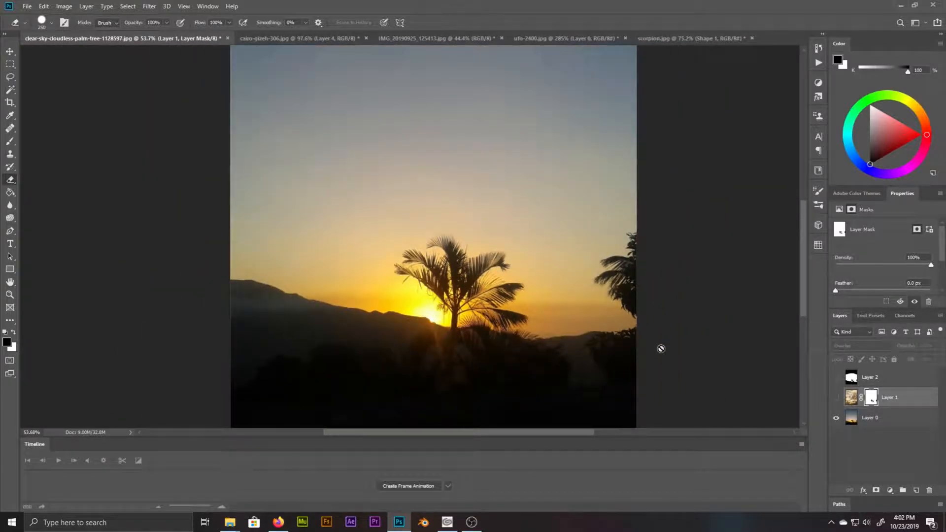
scroll(508, 365, down, 3)
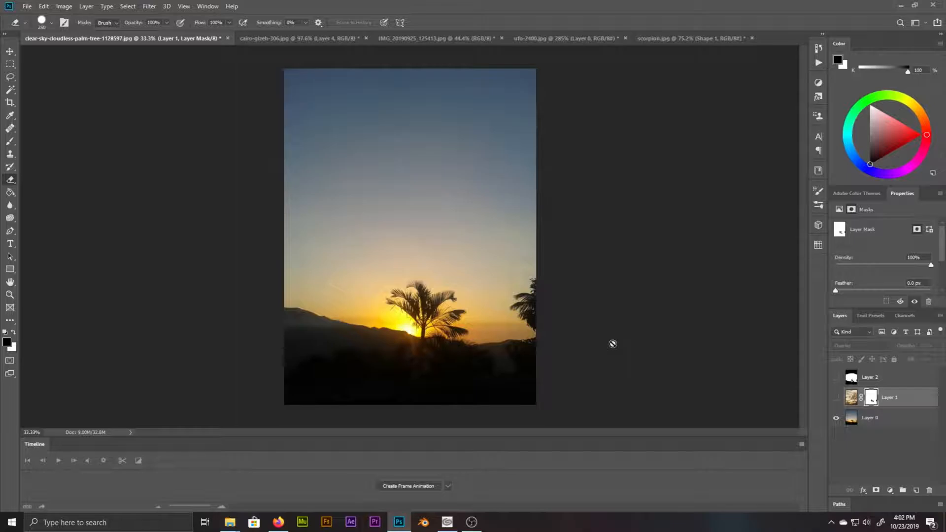
key(ctrl+comma)
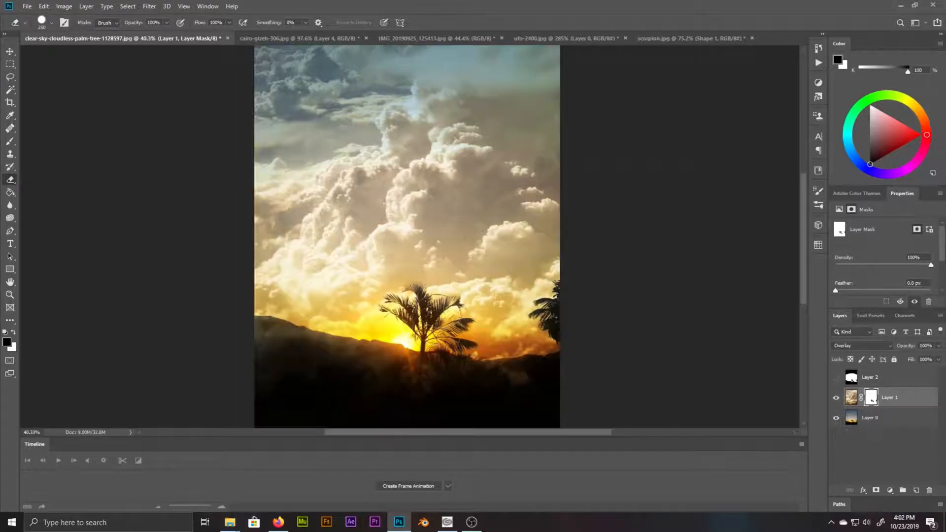
scroll(316, 340, up, 3)
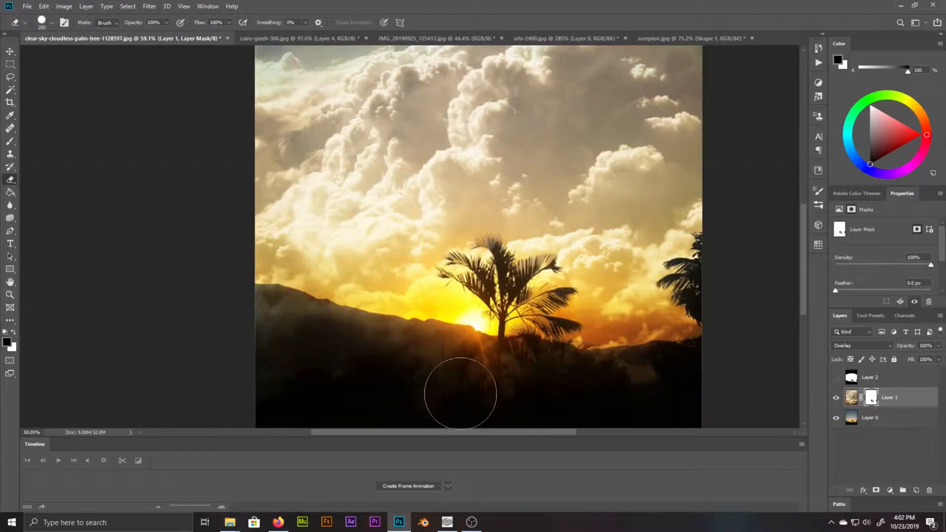
scroll(625, 343, down, 3)
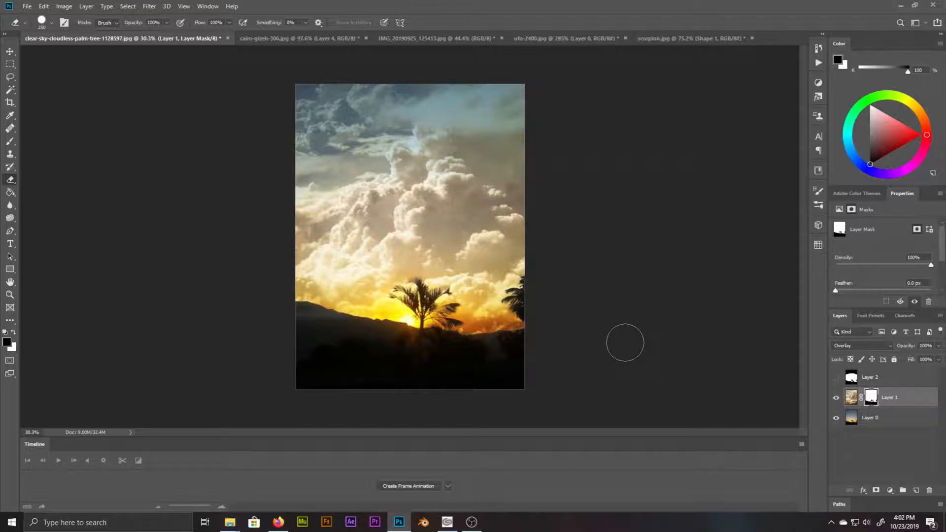
key(ctrl+comma)
- Select the yellow glow beside the palm on Layer 0 with Color Range, sampling the sunset yellow and raising the fuzziness above 40
scroll(635, 281, up, 1)
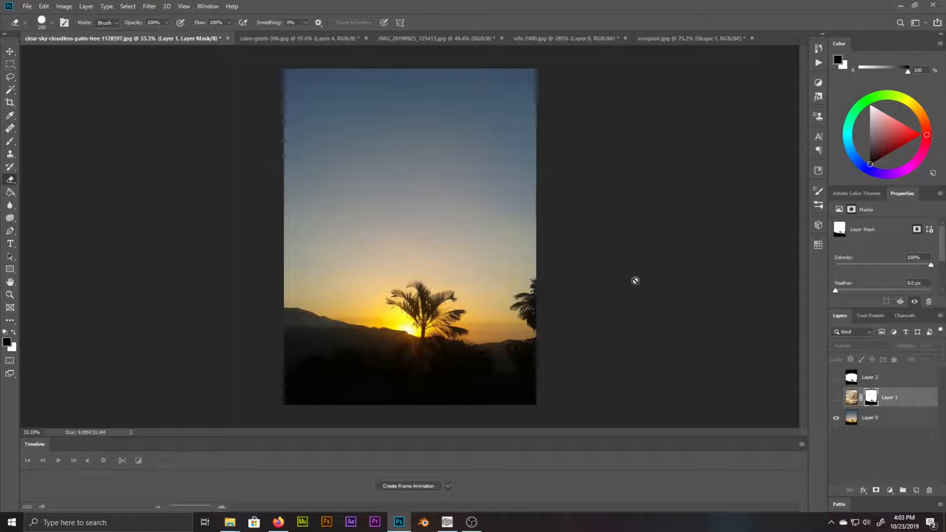
scroll(389, 262, up, 3)
scroll(388, 262, down, 2)
scroll(388, 263, up, 4)
drag(803, 201, 805, 232)
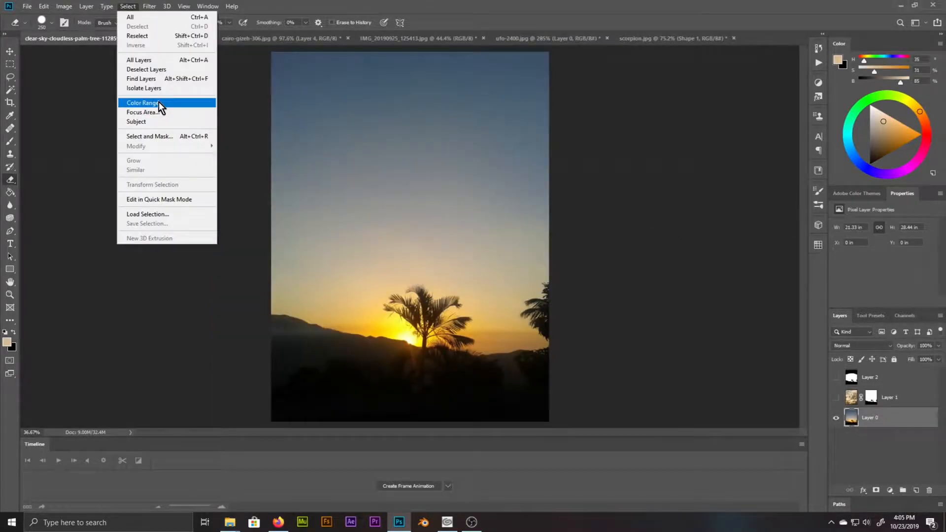
click(158, 100)
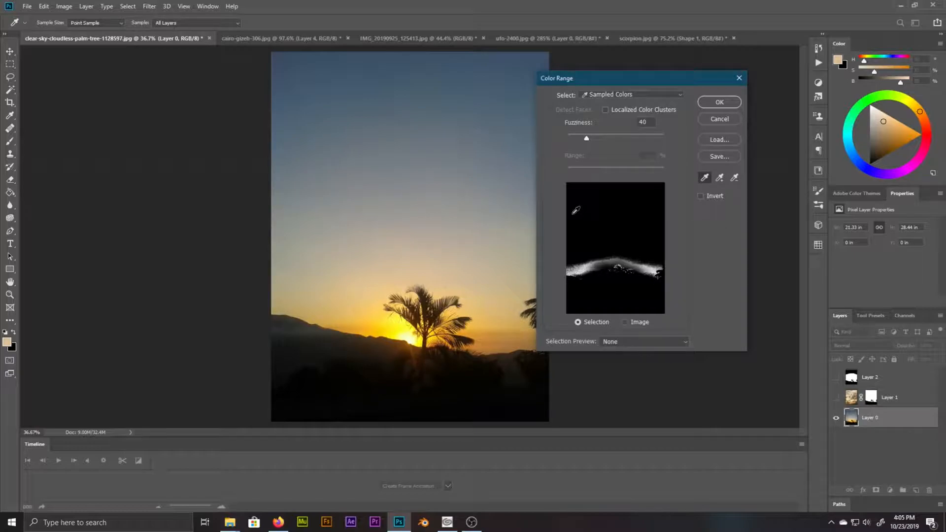
click(389, 324)
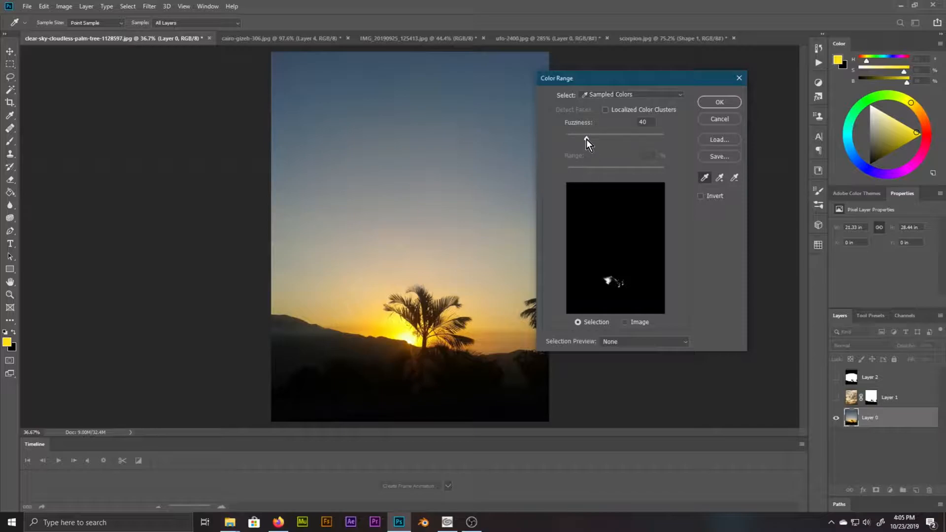
drag(586, 139, 611, 150)
click(719, 102)
- Try painting red brush strokes at 100% opacity across the selected yellow glow to test the soft edges of the selection
key(e)
scroll(391, 317, up, 8)
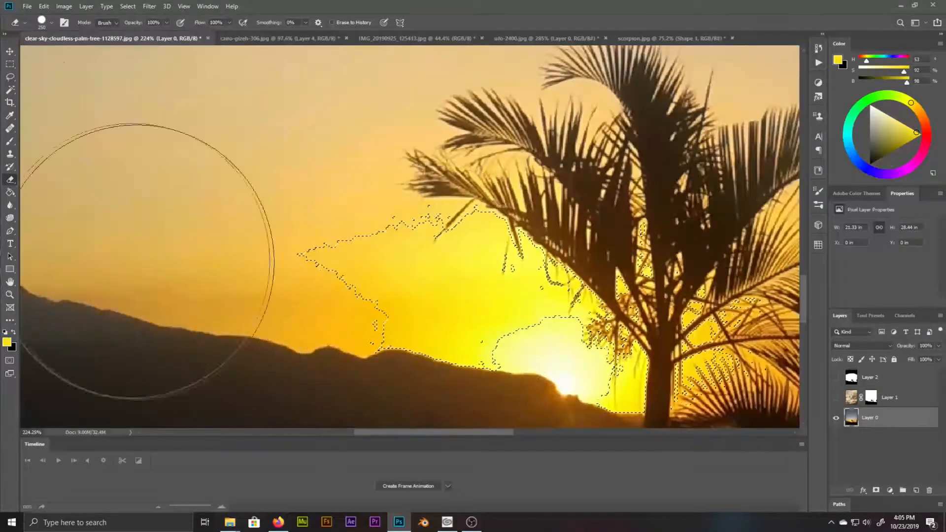
click(10, 141)
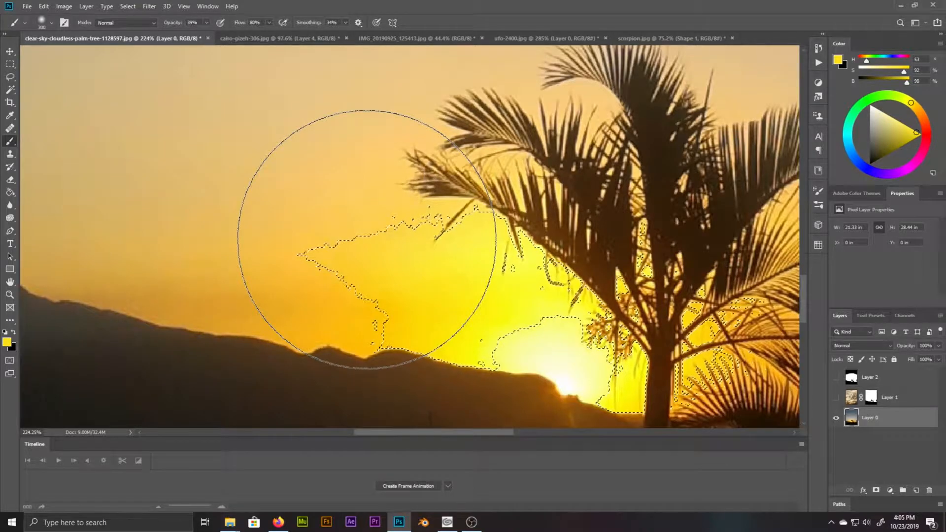
mouse_move(445, 298)
mouse_down()
mouse_move(246, 306)
mouse_move(143, 297)
mouse_up()
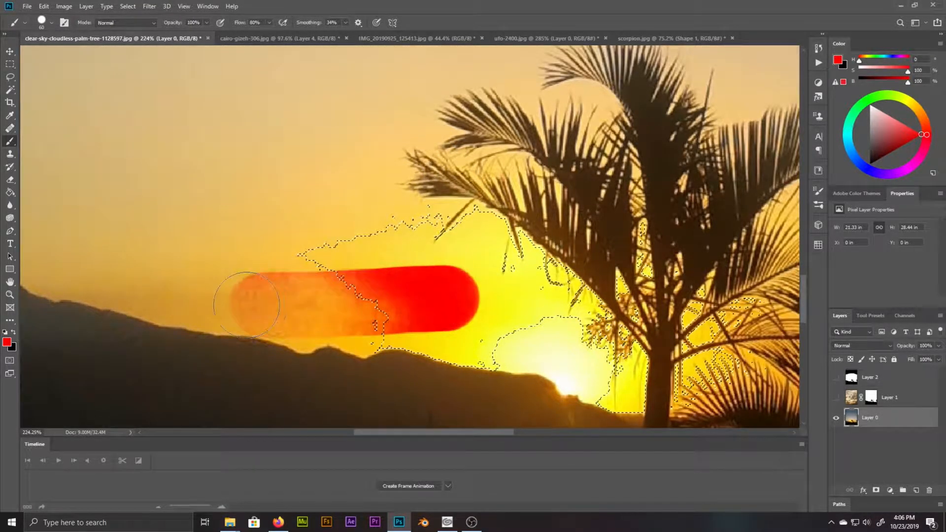
drag(394, 273, 118, 262)
scroll(371, 282, down, 5)
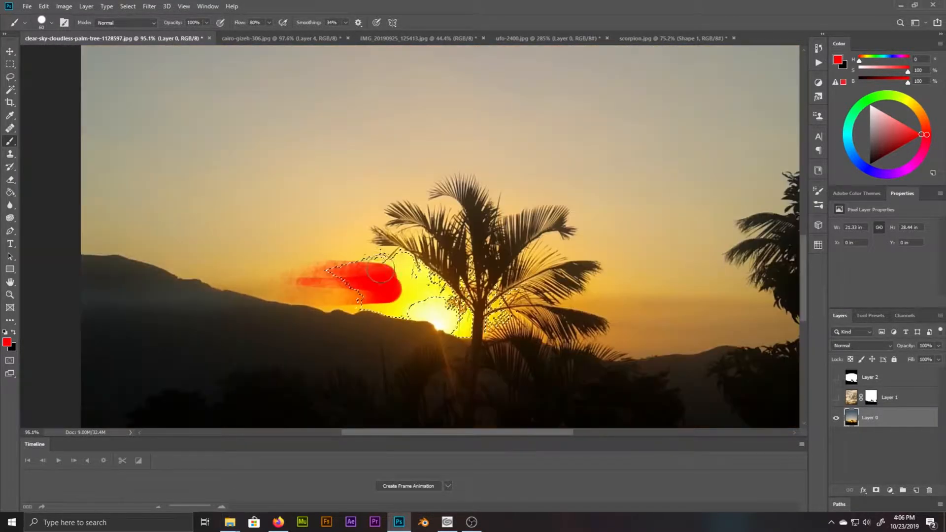
mouse_move(389, 261)
mouse_down()
mouse_move(330, 311)
mouse_move(389, 296)
mouse_move(365, 287)
mouse_up()
scroll(362, 260, down, 3)
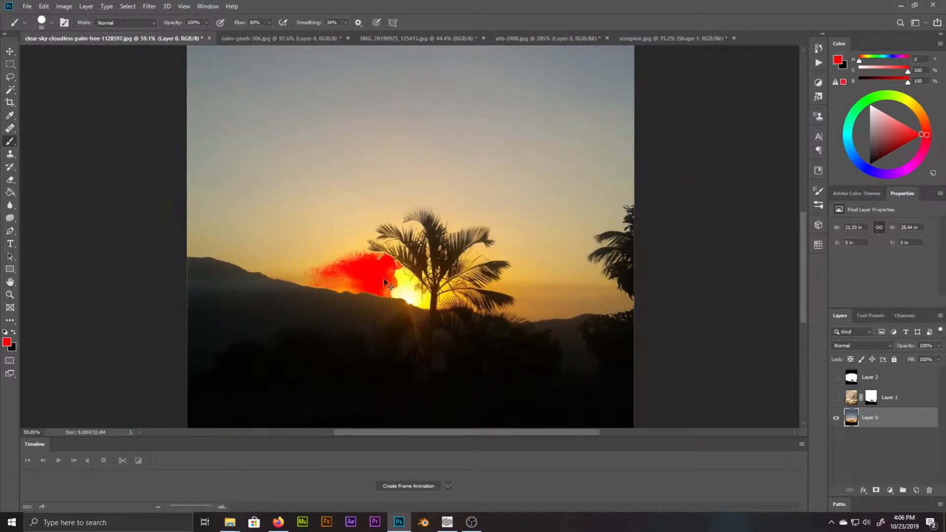
scroll(385, 282, down, 2)
scroll(422, 288, up, 3)
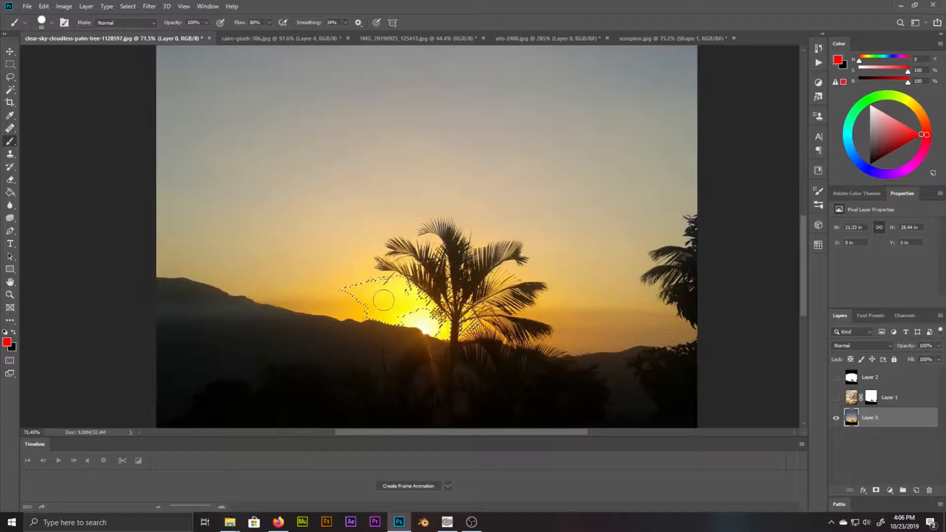
scroll(491, 288, down, 3)
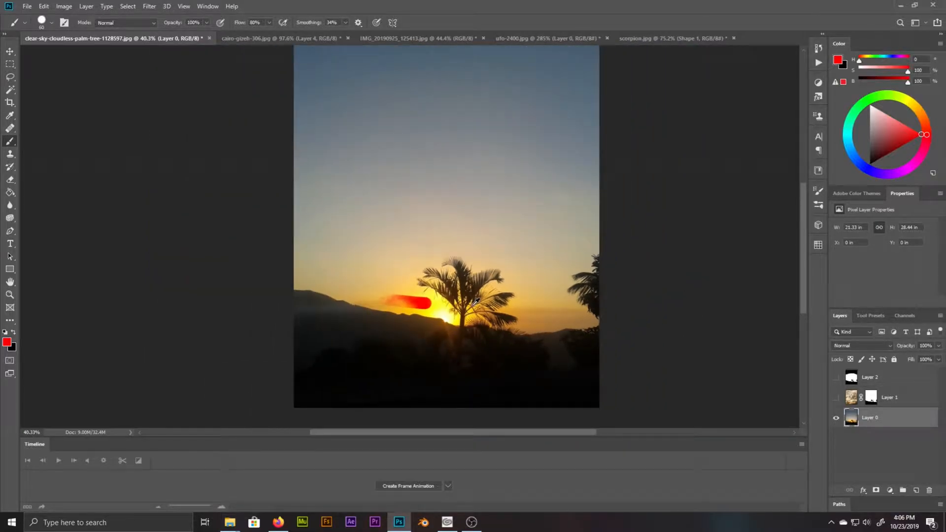
- Inspect the soft-edged red test stroke beside the palm tree up close and undo it
scroll(432, 323, up, 3)
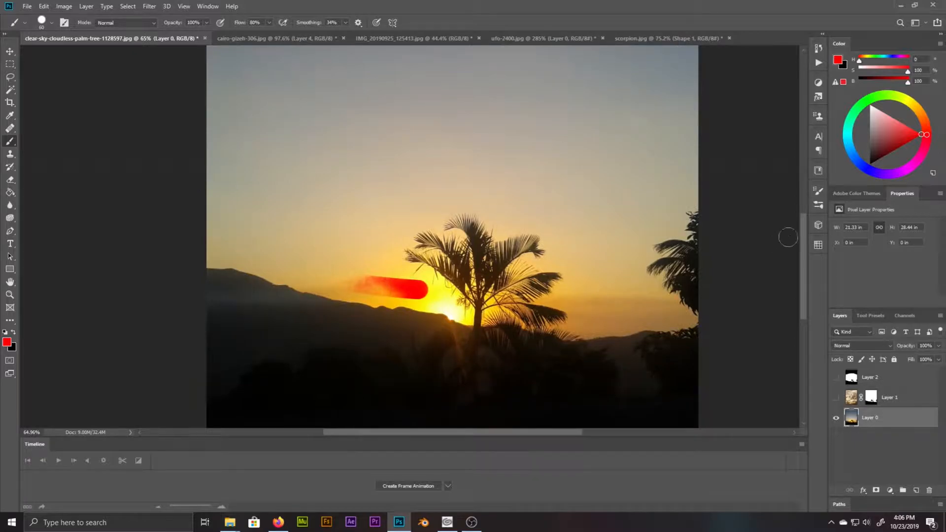
drag(802, 247, 803, 250)
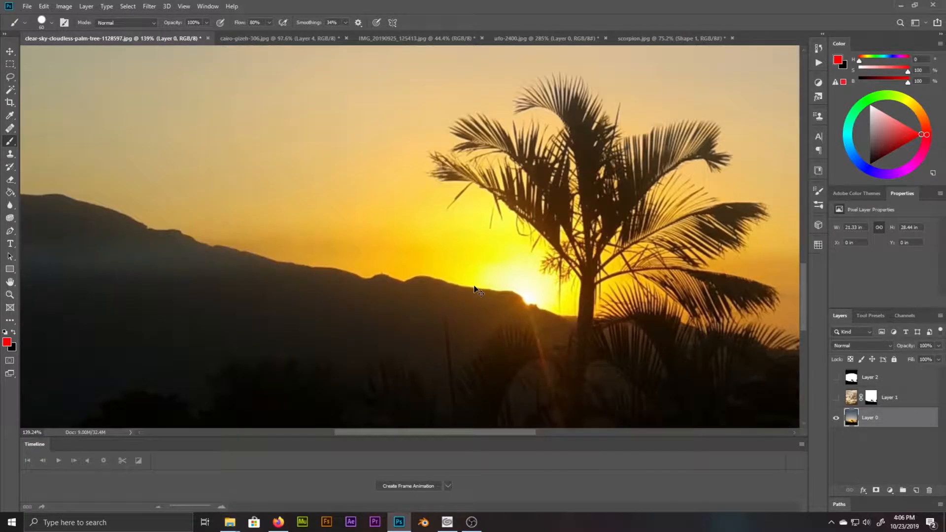
scroll(477, 286, down, 9)
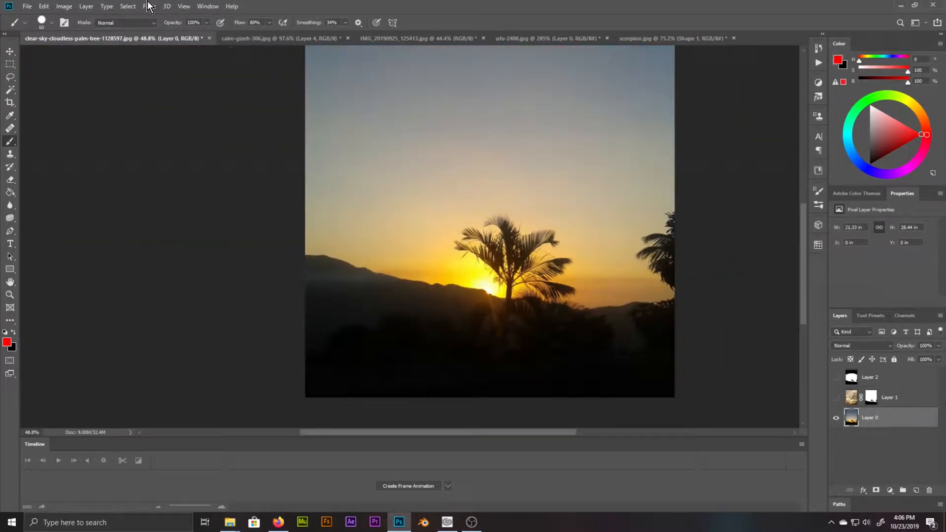
- Try selecting the in-focus palm trees on Layer 0 with Focus Area at an in-focus range of 1.86, and deselect them
click(131, 6)
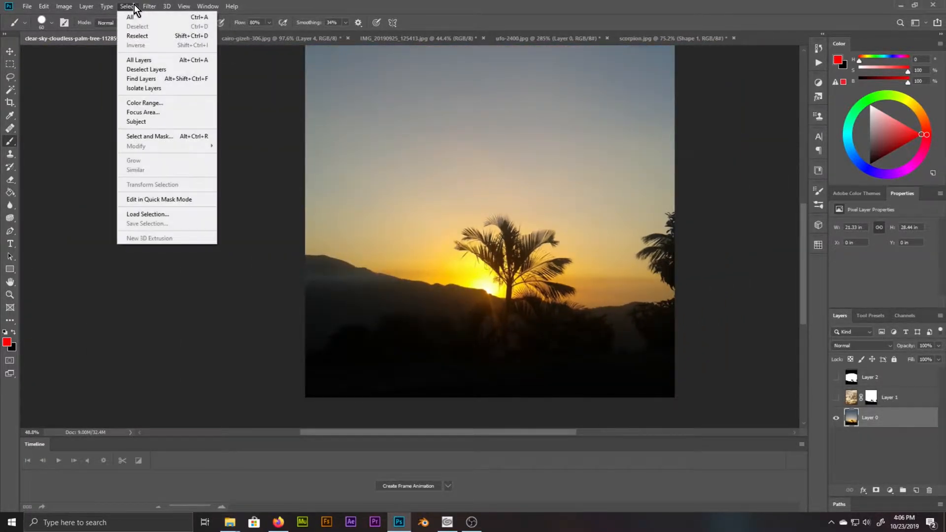
click(158, 113)
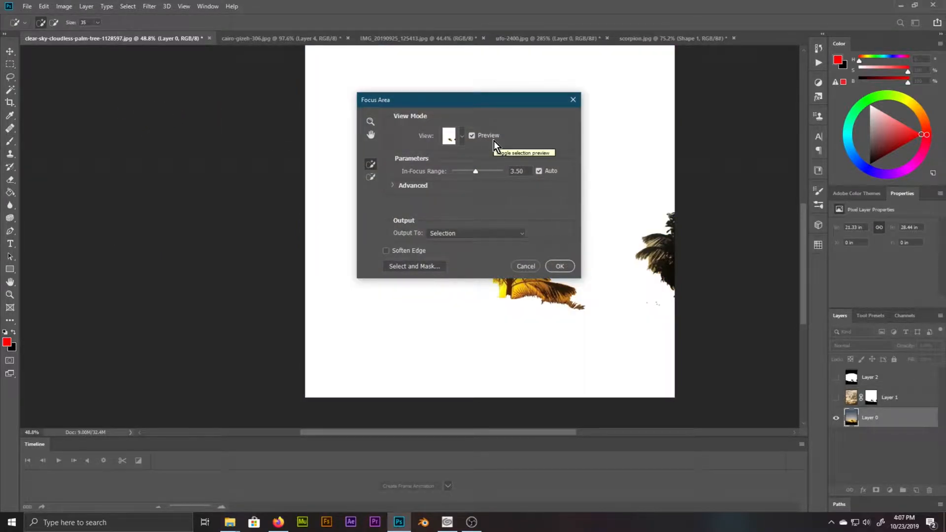
drag(439, 99, 659, 86)
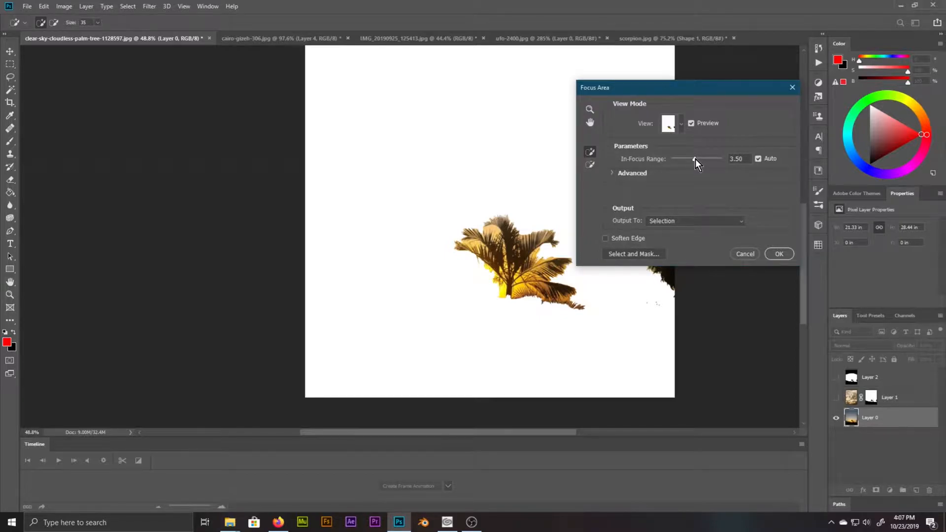
drag(695, 159, 684, 160)
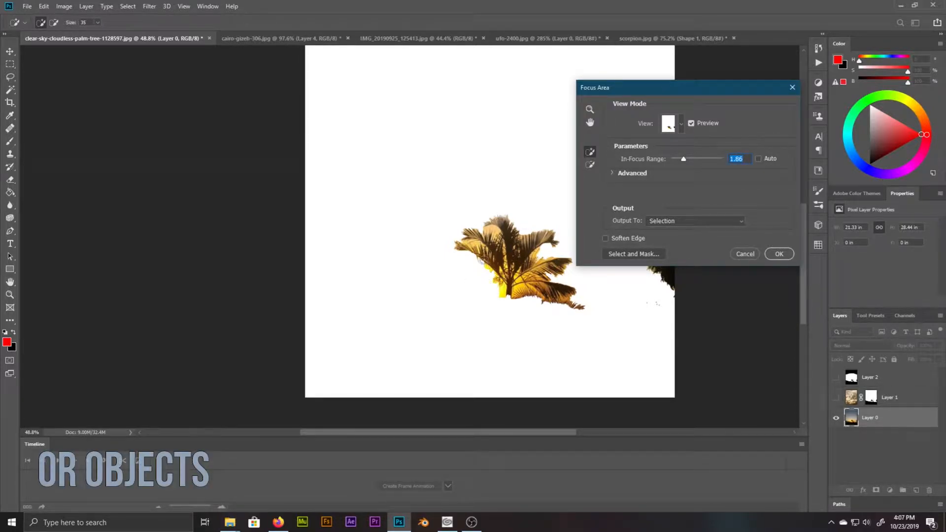
drag(656, 85, 156, 96)
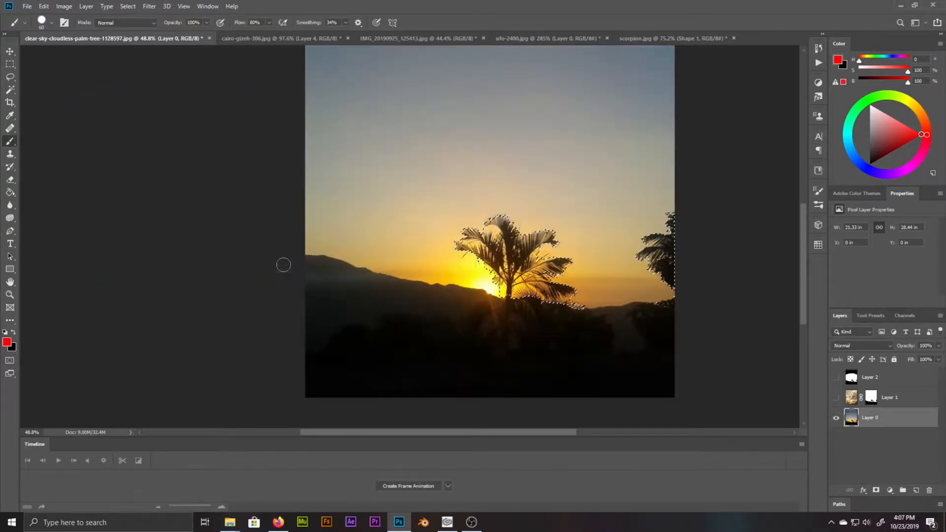
click(279, 265)
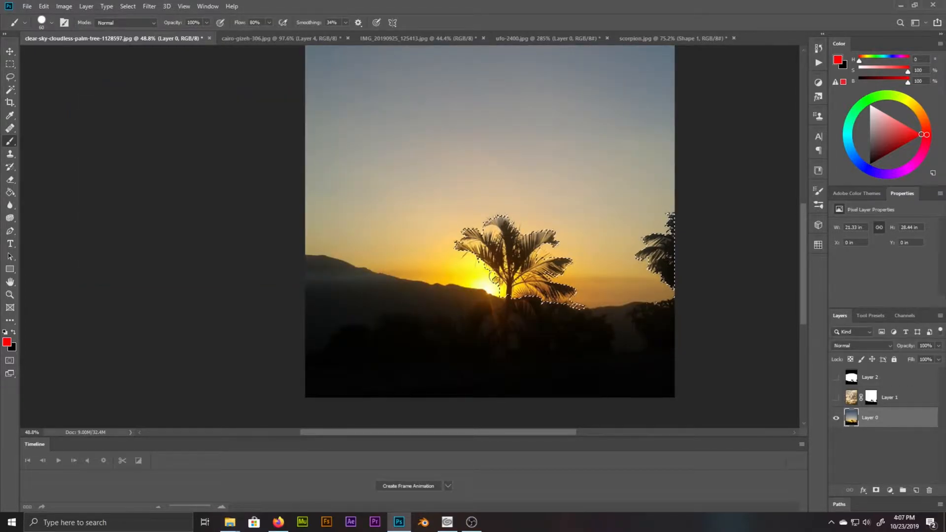
key(ctrl+d)
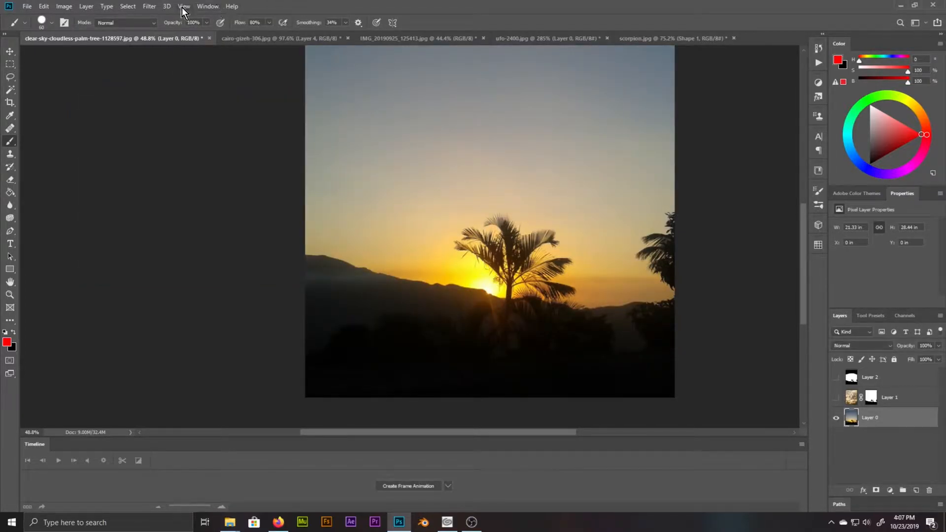
- Start Focus Area on Layer 0 again and add the palm's trunk base and the adjoining hillside to the in-focus area
click(149, 6)
mouse_move(128, 6)
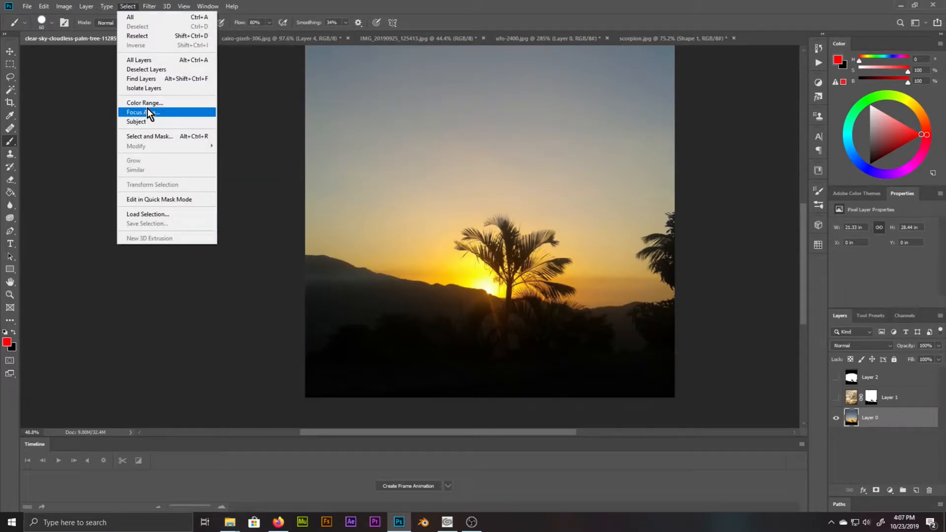
click(148, 112)
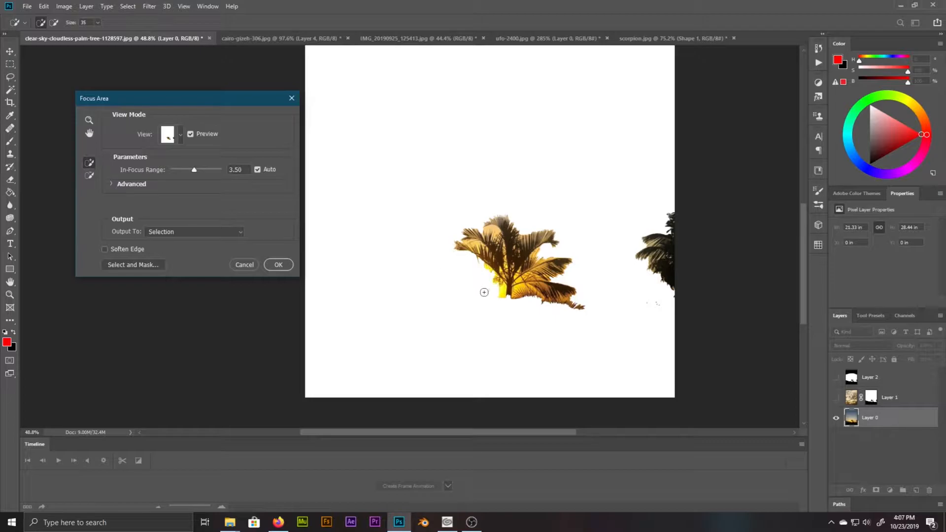
scroll(484, 293, up, 5)
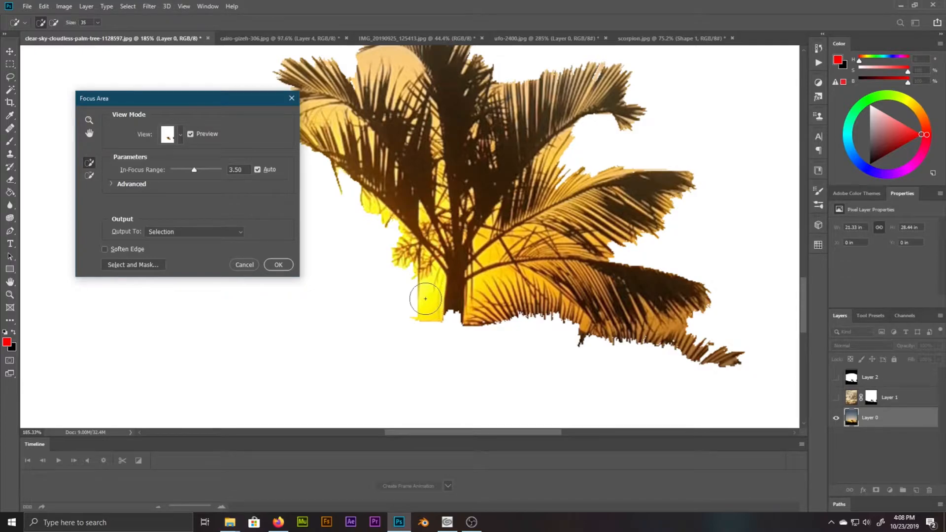
scroll(426, 298, up, 1)
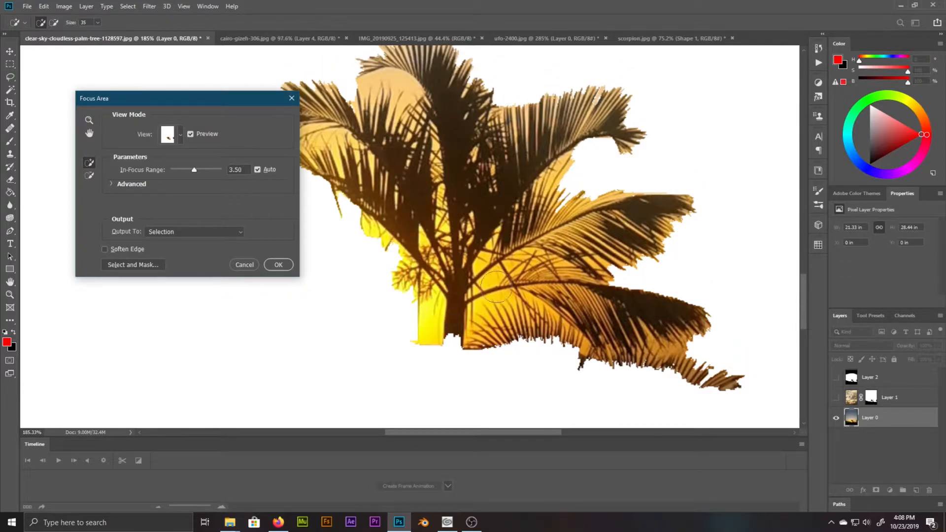
scroll(494, 296, up, 3)
scroll(491, 293, down, 3)
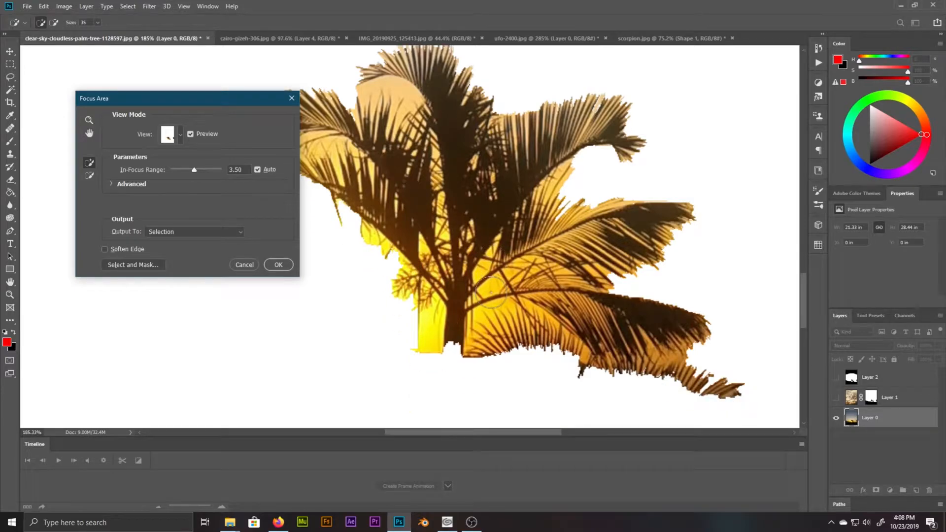
scroll(490, 292, down, 1)
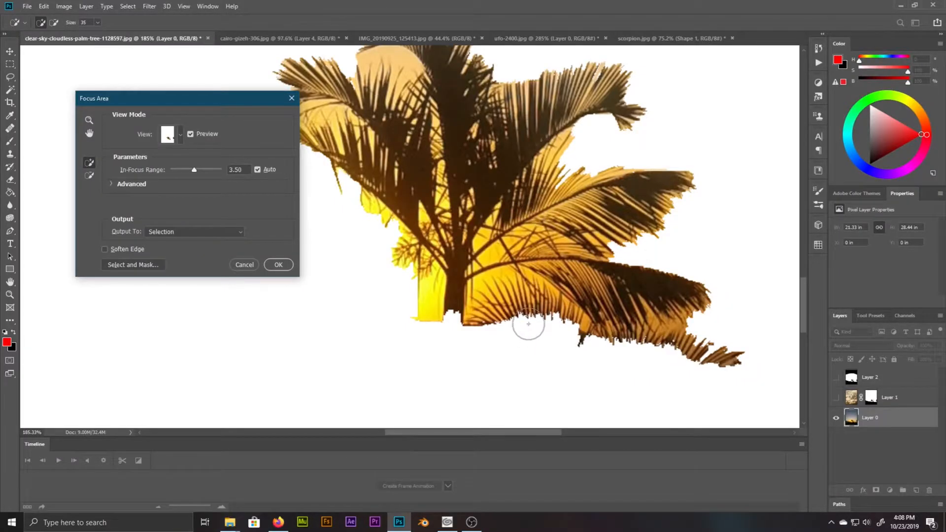
drag(529, 324, 298, 316)
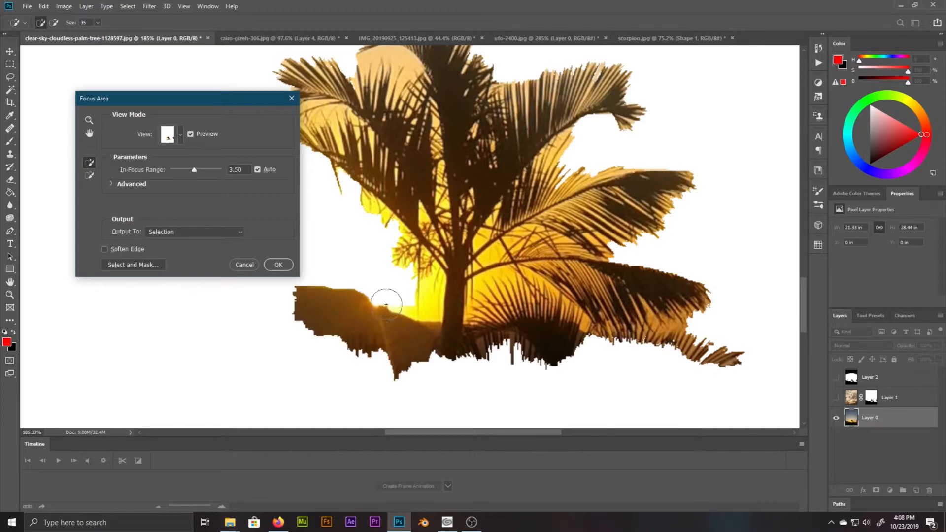
scroll(330, 298, down, 6)
drag(331, 298, 313, 298)
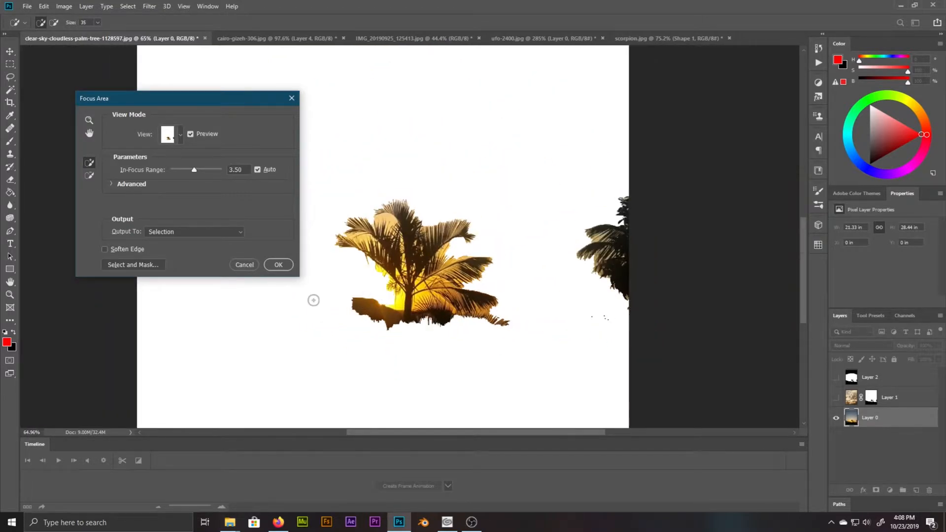
- Subtract the yellow sky along the hill ridge up to the palm trunk from the in-focus area, and cancel Focus Area
scroll(296, 303, up, 5)
scroll(282, 292, up, 2)
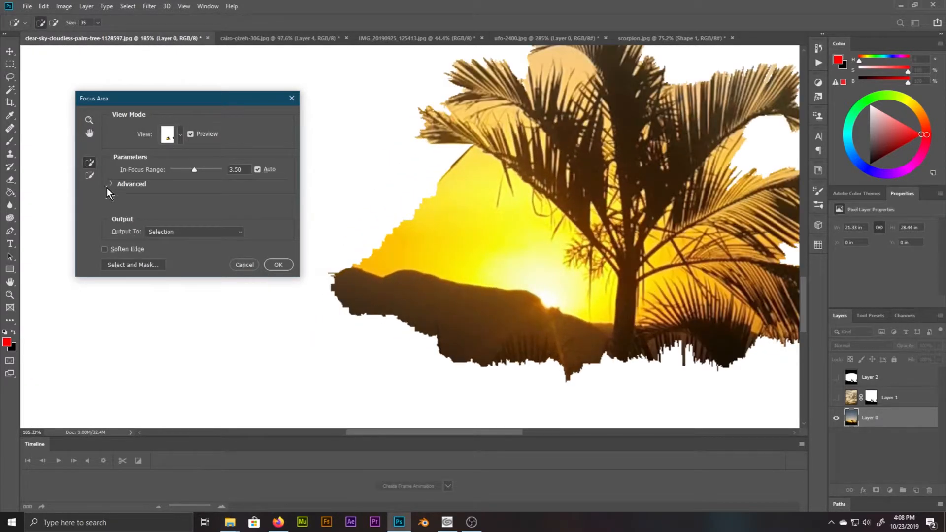
click(89, 175)
mouse_move(406, 217)
mouse_down()
mouse_move(511, 241)
mouse_move(506, 253)
mouse_move(546, 272)
mouse_move(373, 255)
mouse_up()
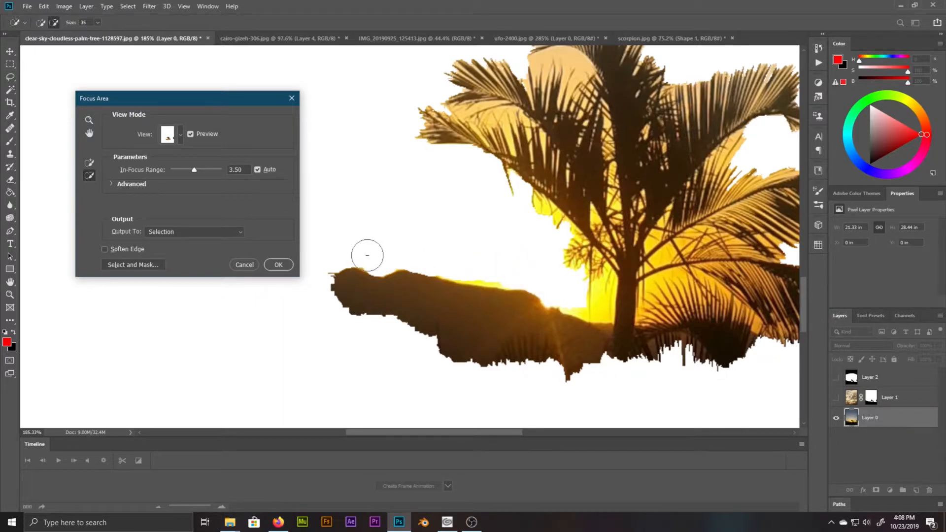
scroll(402, 248, down, 2)
drag(441, 261, 522, 284)
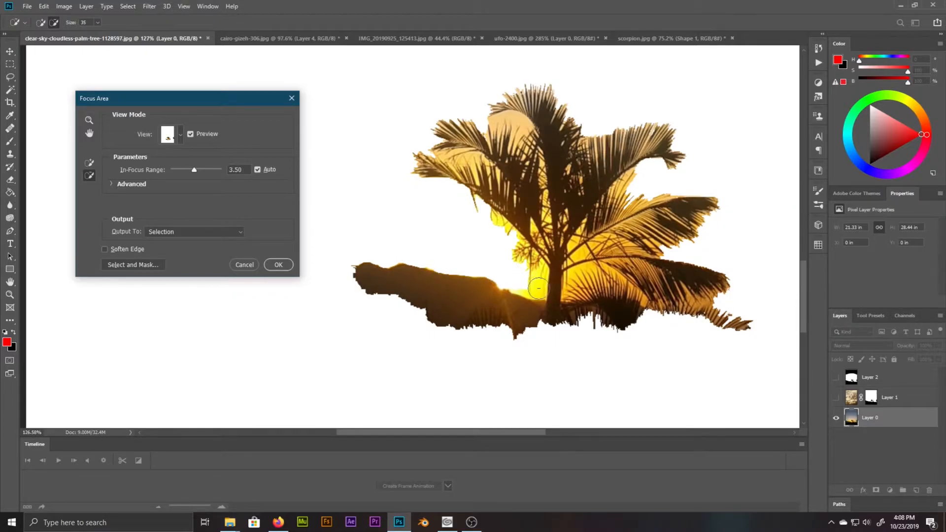
scroll(522, 285, down, 3)
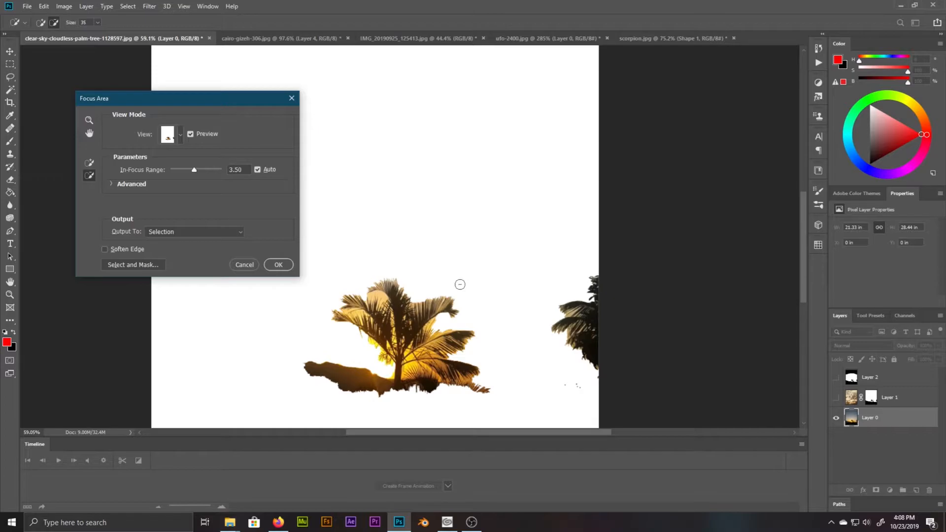
key(Escape)
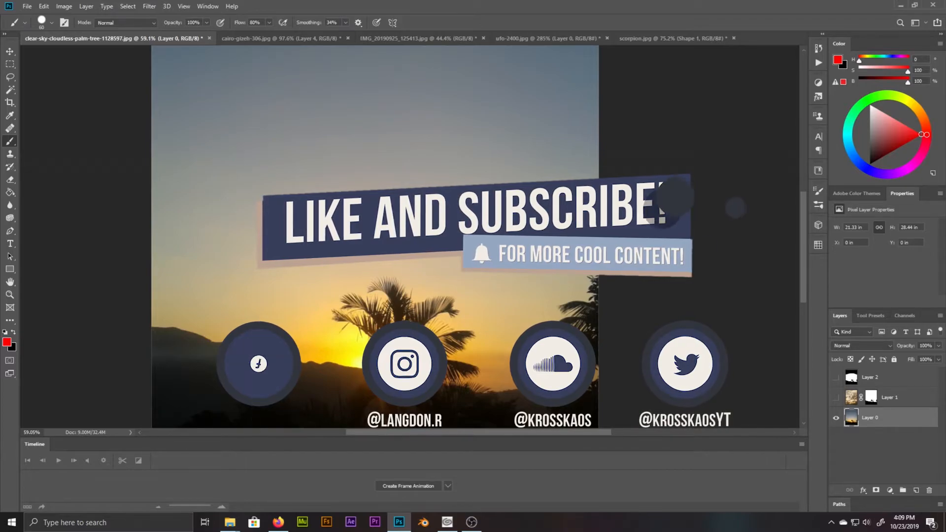
- Bring up the cairo-gizeh-306.jpg pyramid composite with the UFO and scorpion
click(302, 36)
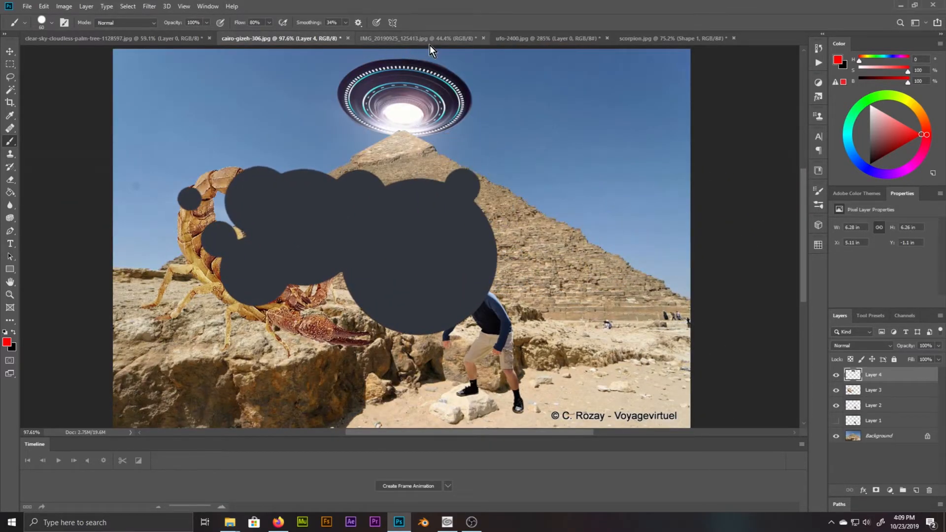